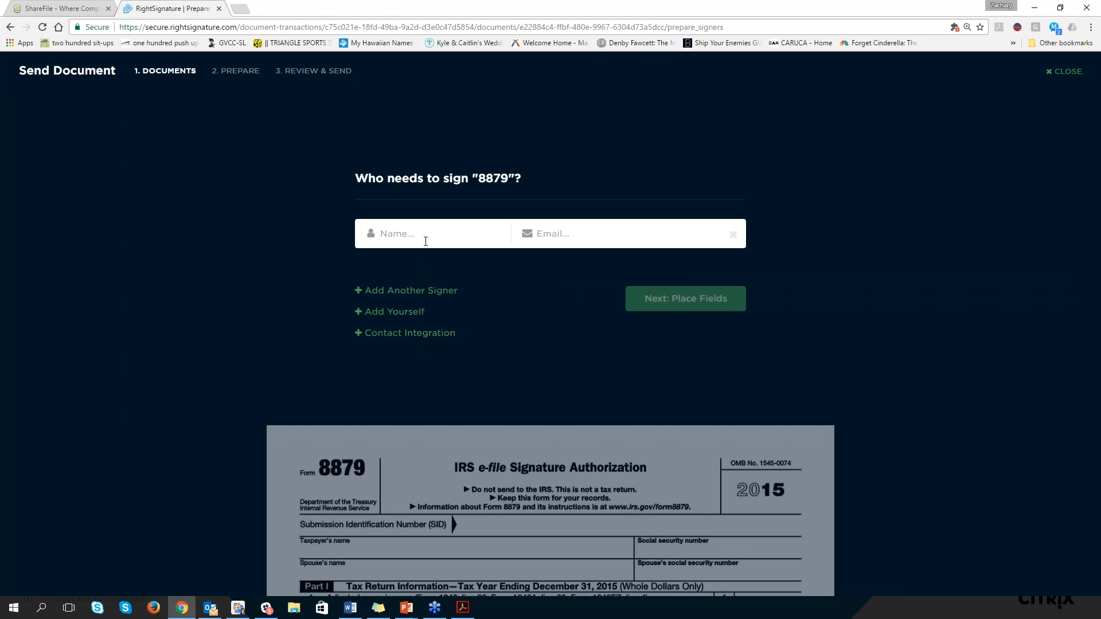
Enter the signer's full name and e-mail address for document 8879 and proceed to placing its fields
text(Irwin )
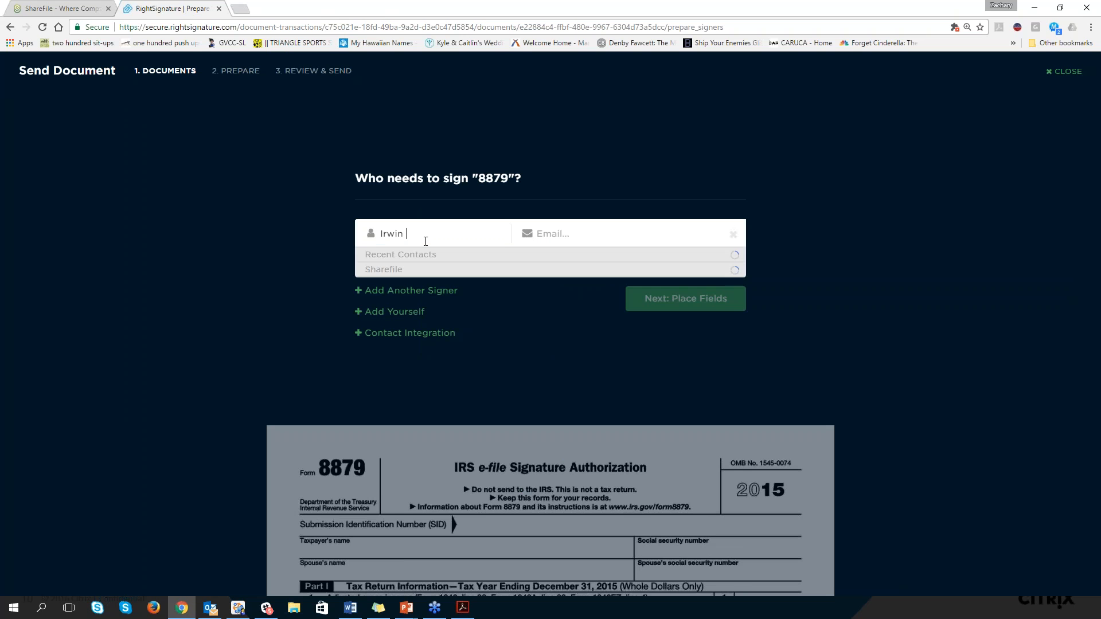
text(R Shyster)
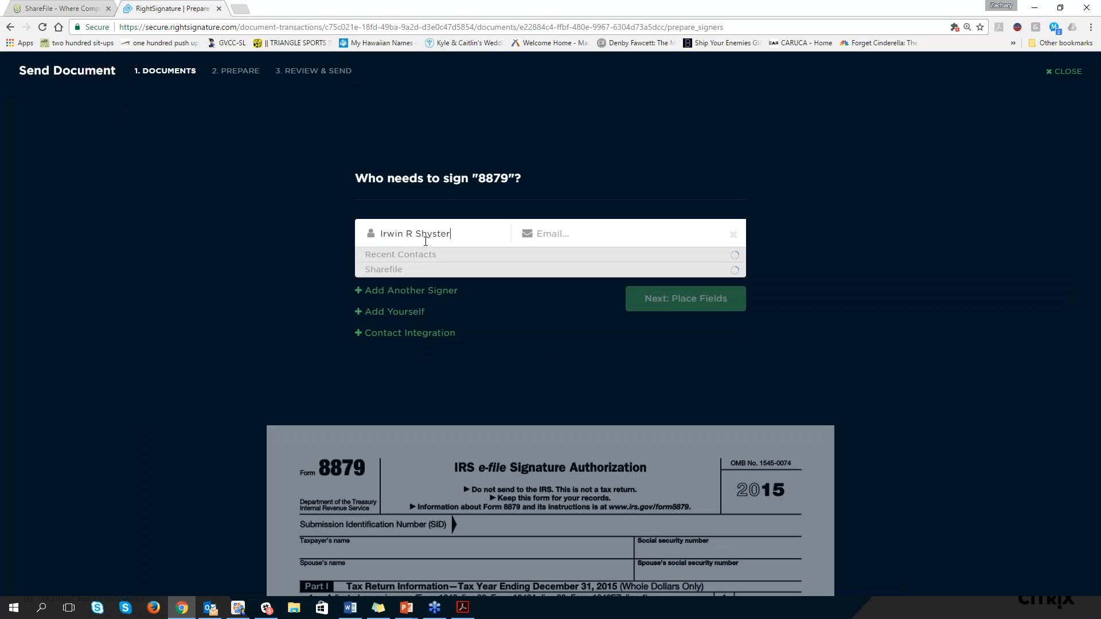
click(627, 230)
text(a)
key(BackSpace)
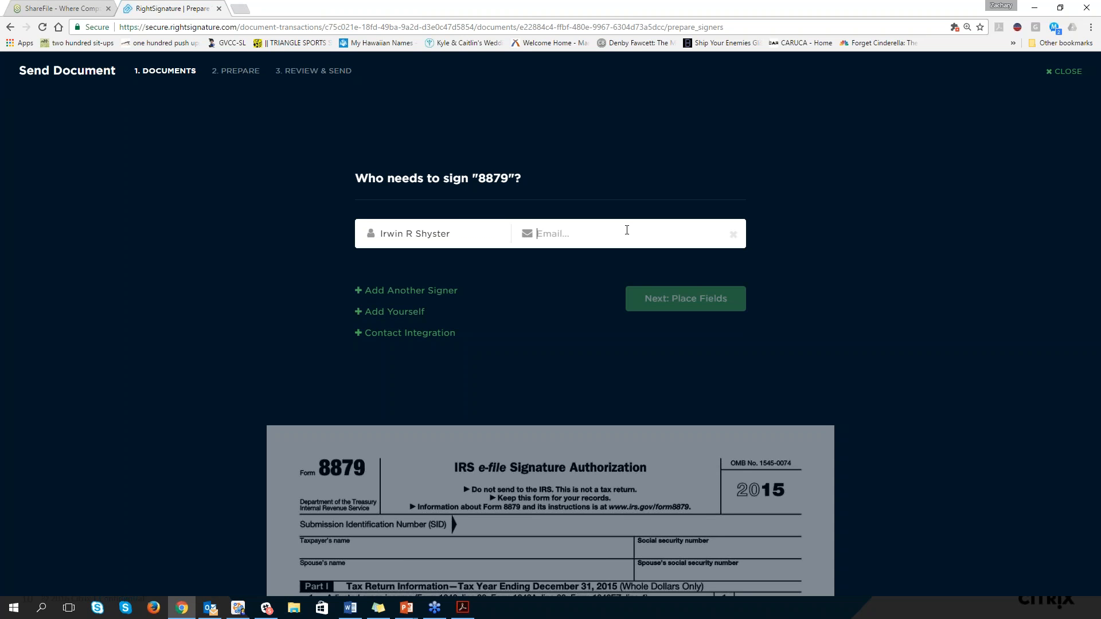
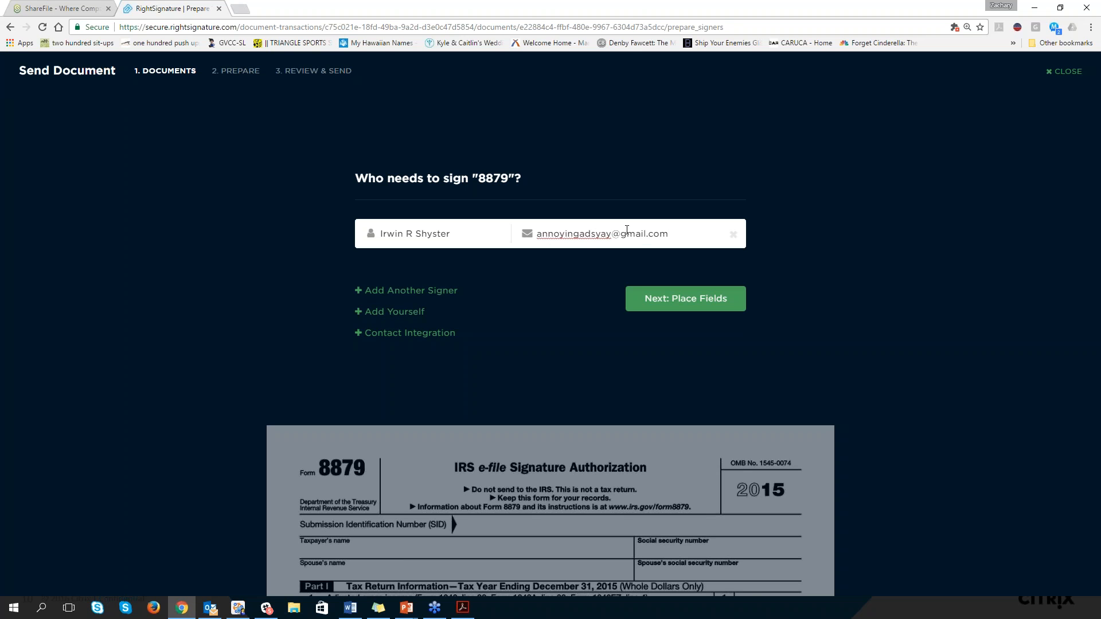
click(671, 300)
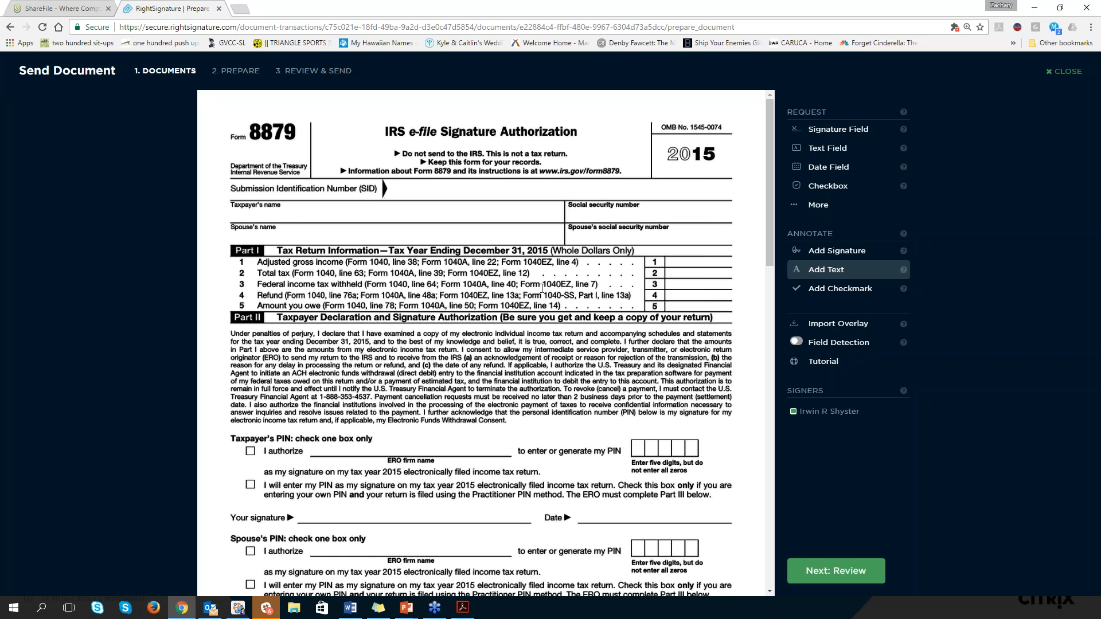
Place a signature field on the taxpayer's "Your signature" line and shrink it from its upper-left corner
scroll(538, 327, down, 1)
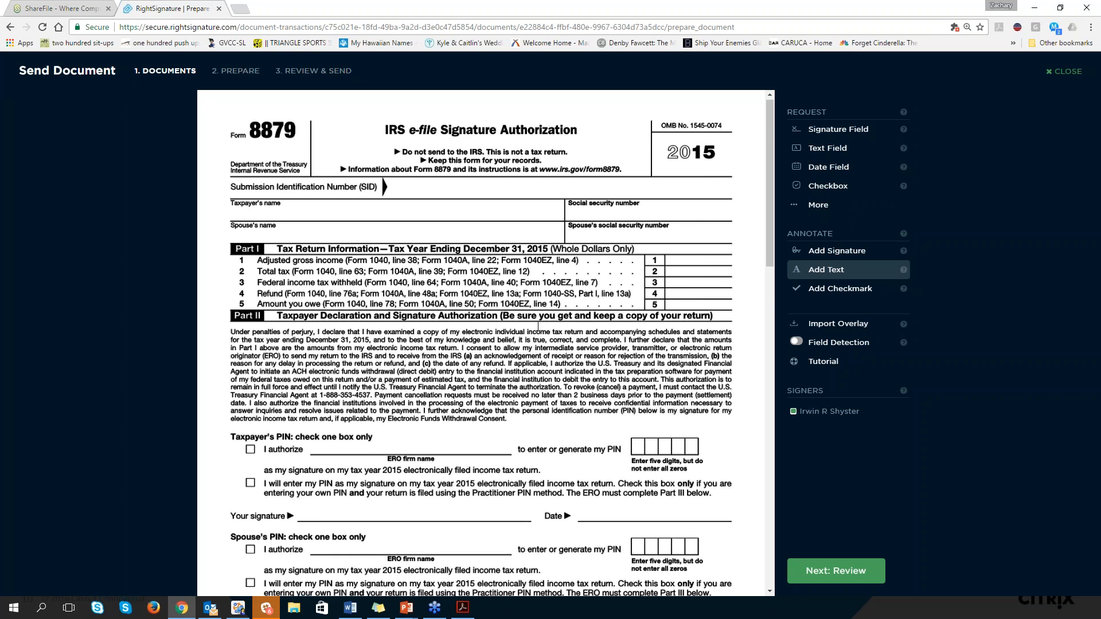
scroll(538, 326, down, 2)
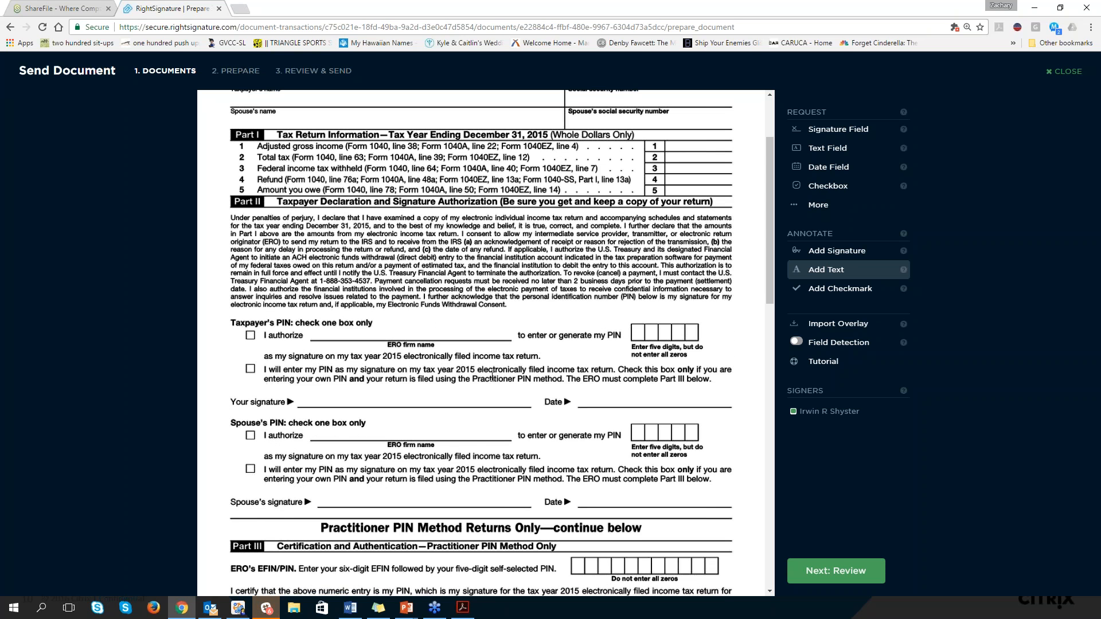
scroll(492, 375, down, 1)
click(838, 129)
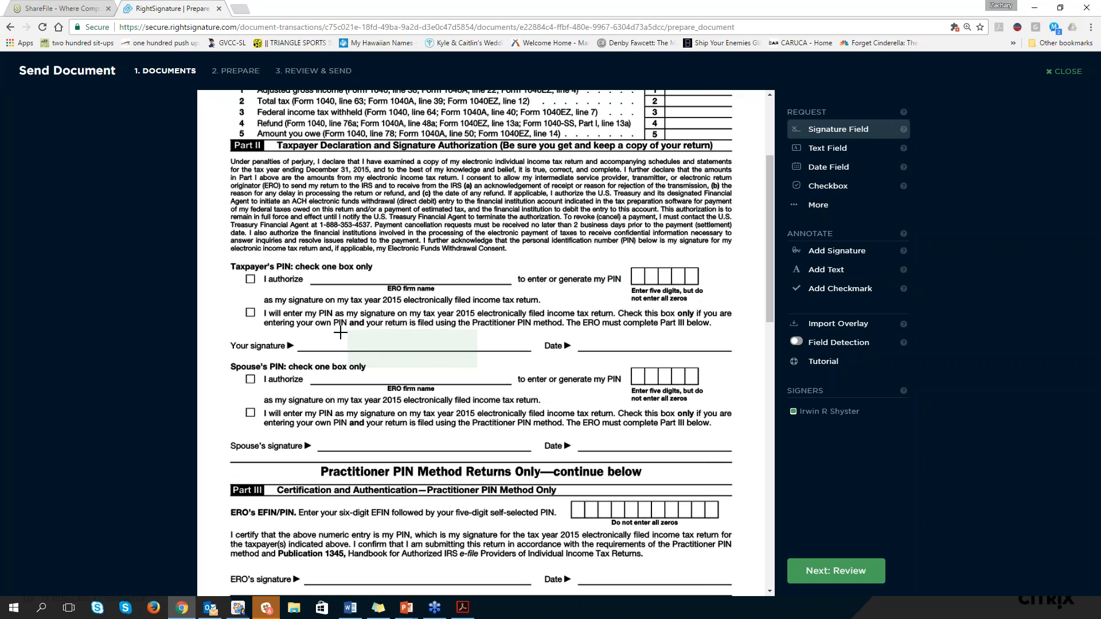
click(306, 314)
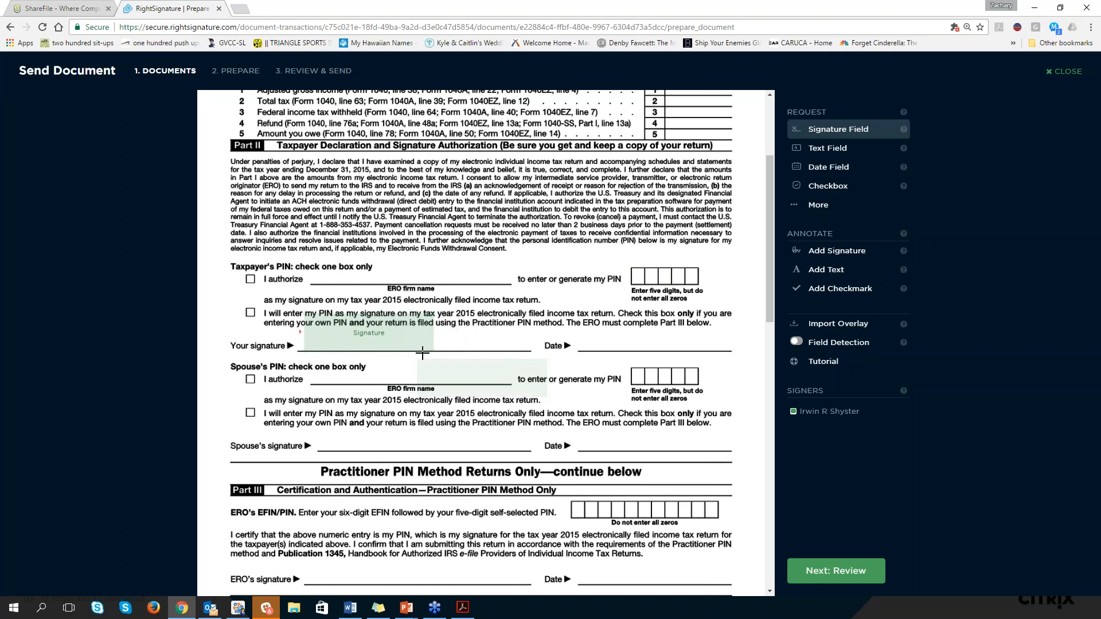
mouse_move(305, 313)
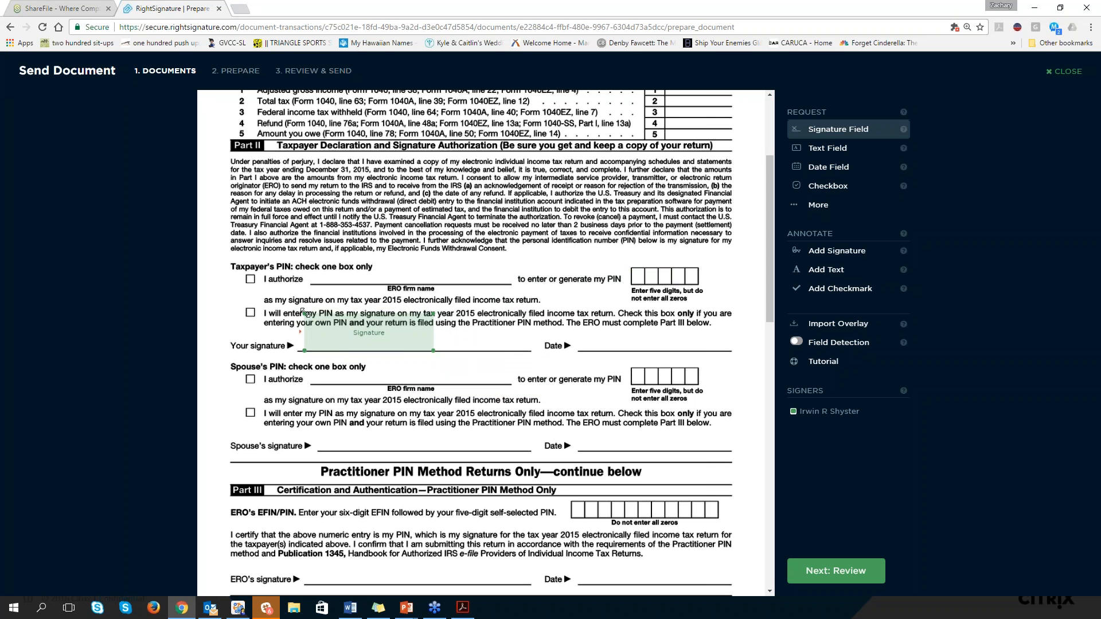
drag(304, 313, 324, 324)
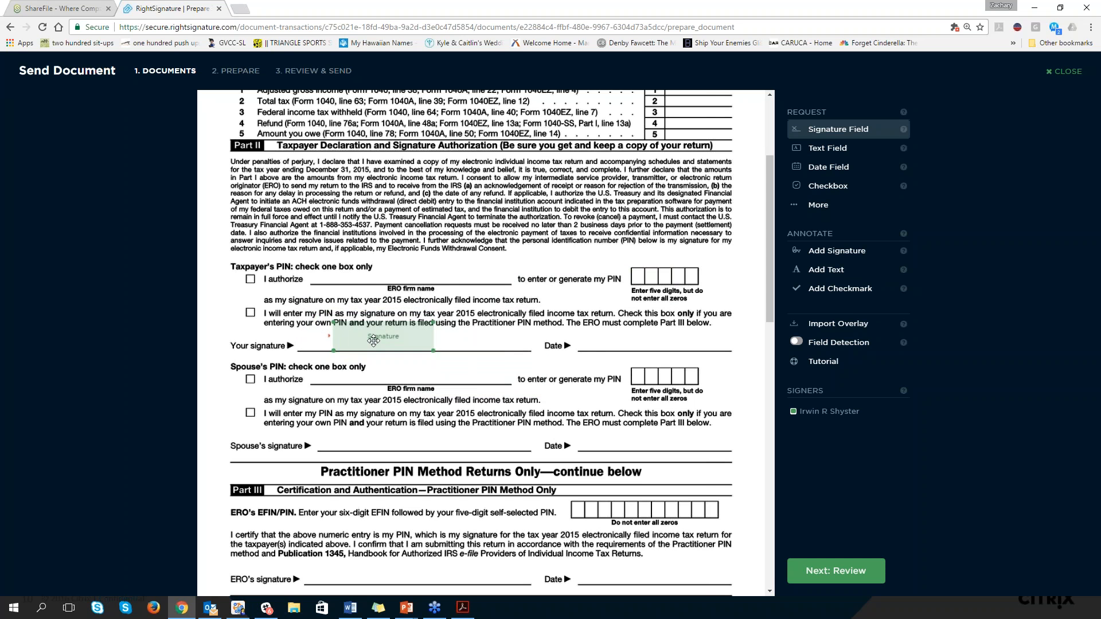
Place a date field on the Date line beside the taxpayer's signature and shrink it to fit the line
click(831, 175)
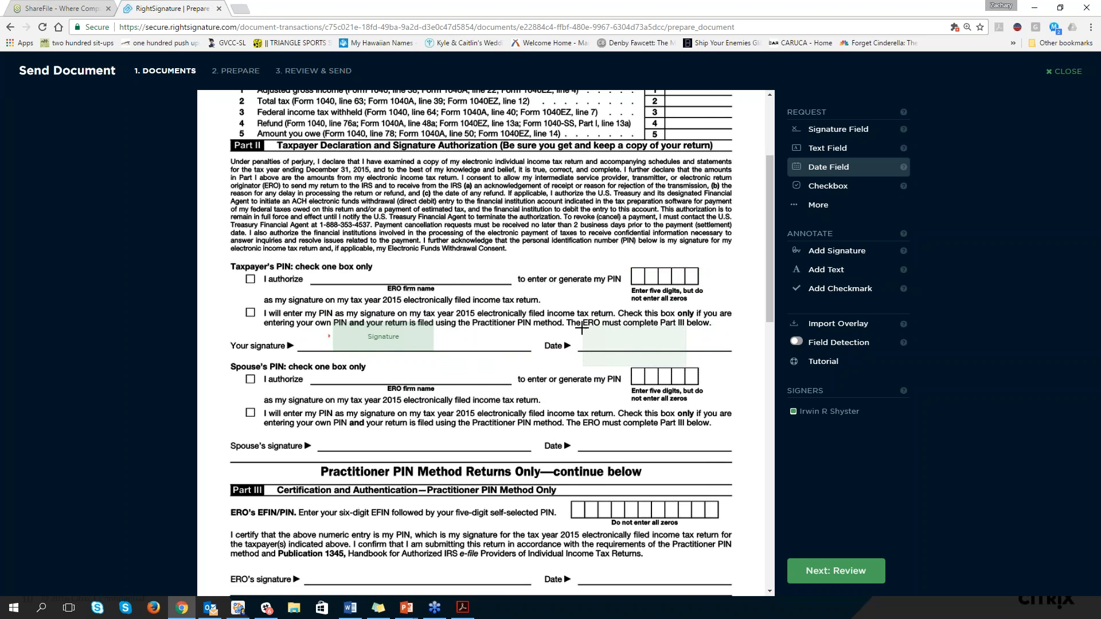
click(580, 325)
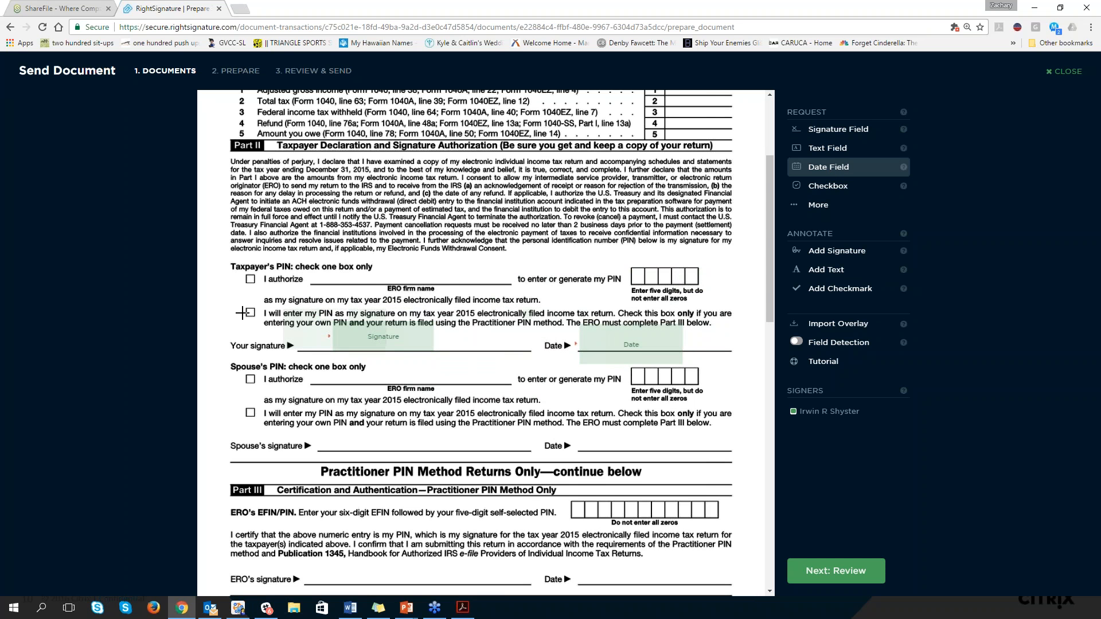
click(675, 362)
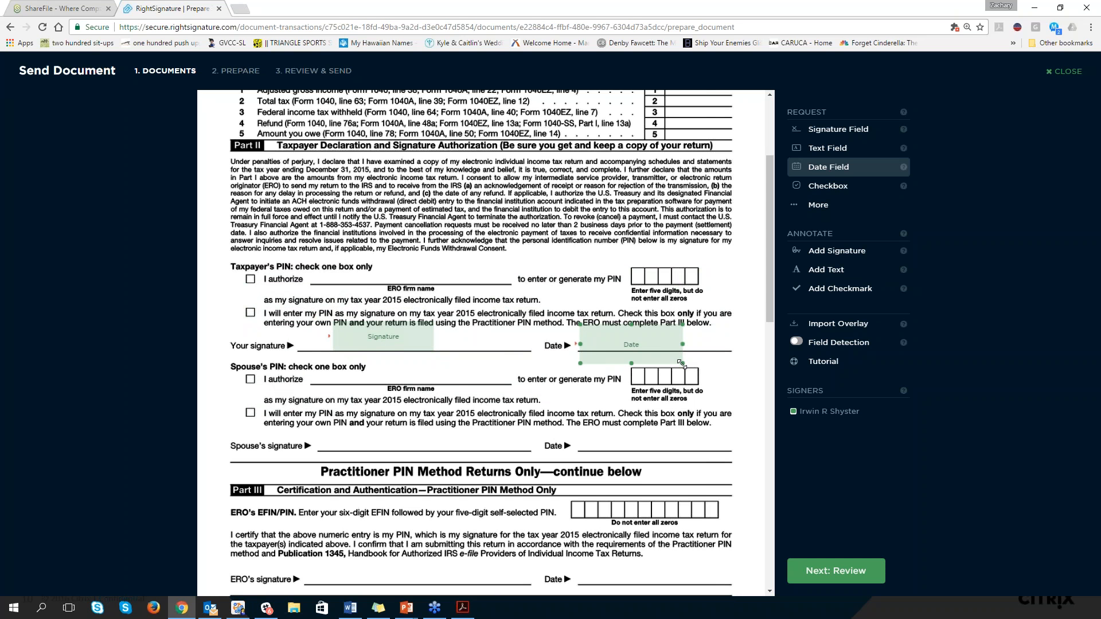
drag(681, 363, 670, 349)
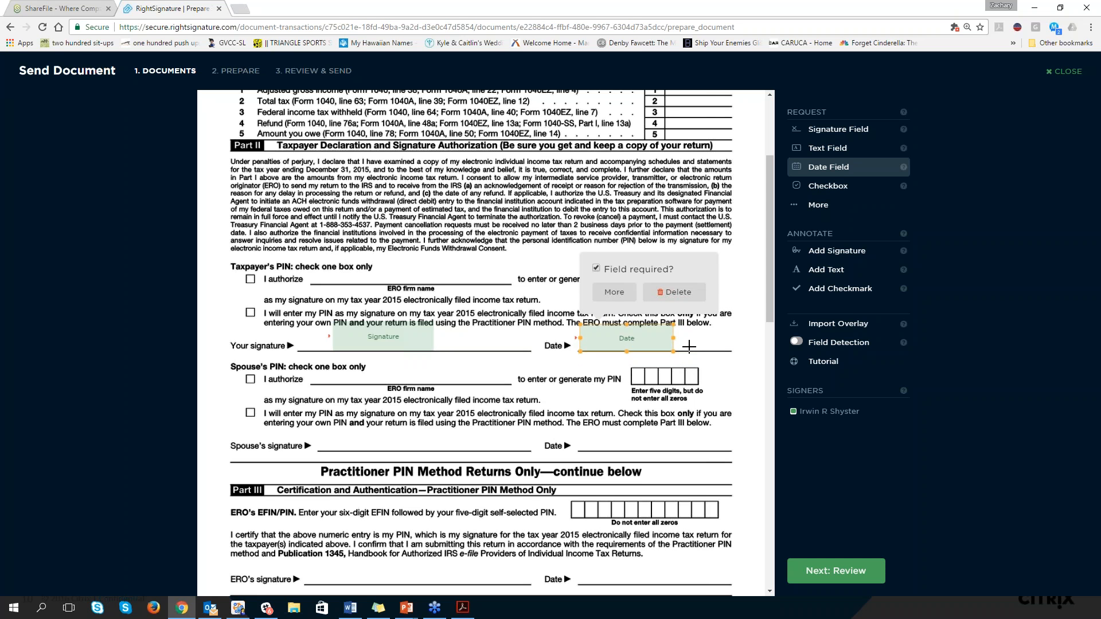
click(688, 345)
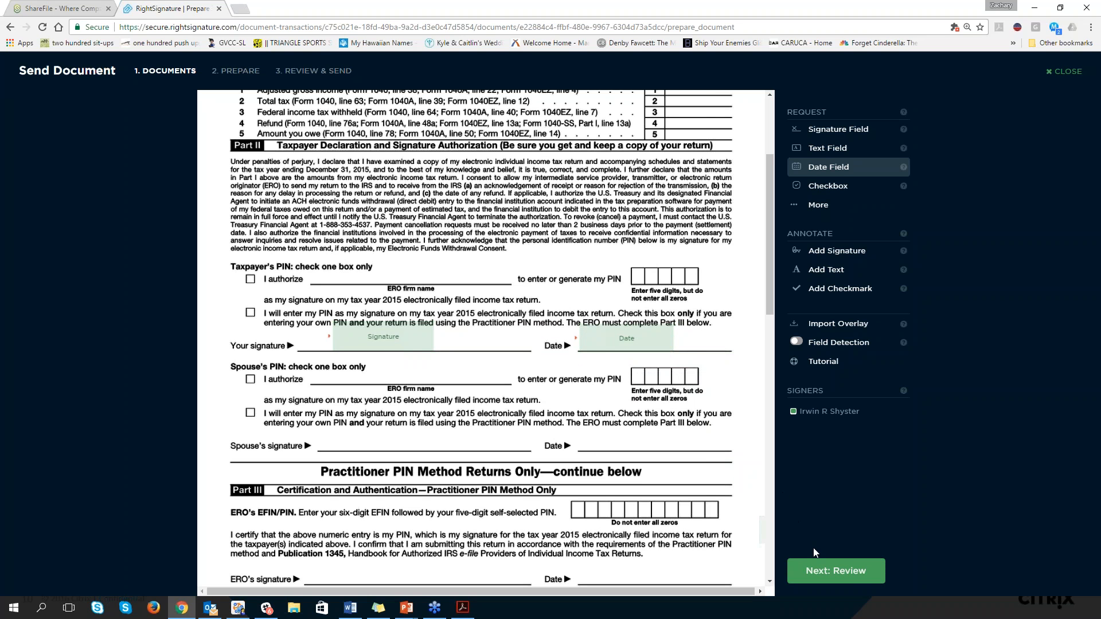
Set the document to expire in 1 day, send it for signature and close its details page
click(835, 573)
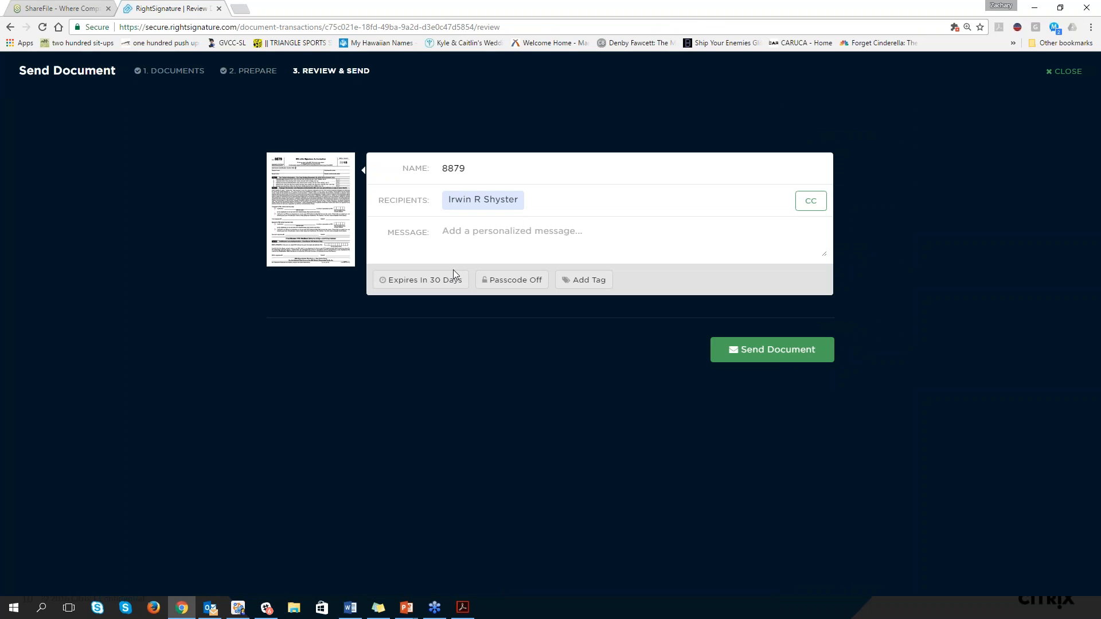
click(436, 281)
double_click(442, 250)
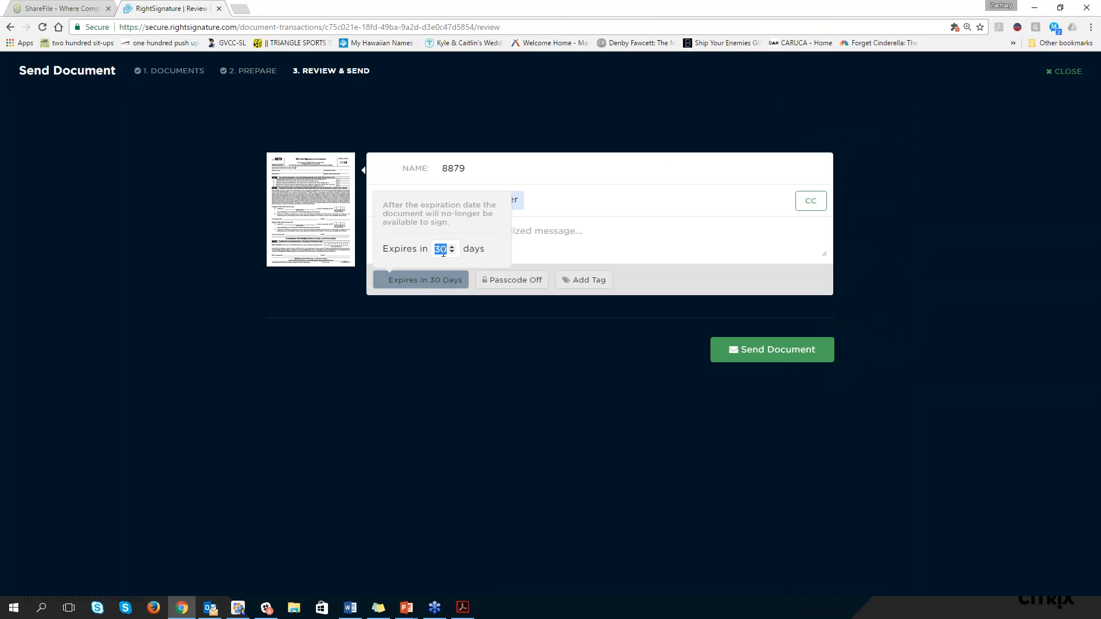
text(1)
click(628, 279)
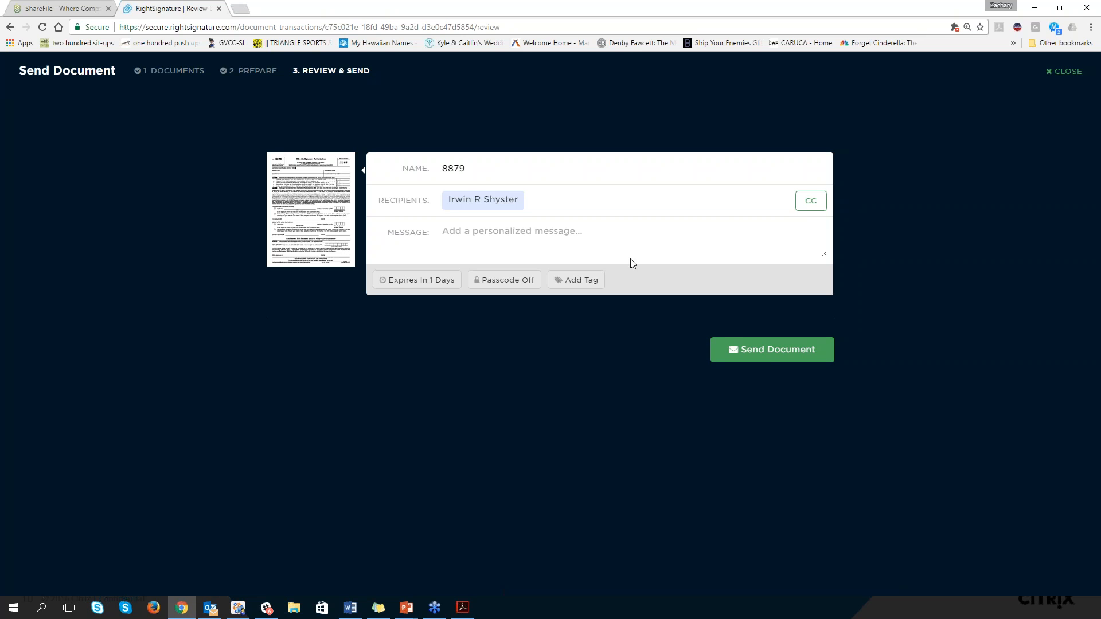
click(770, 351)
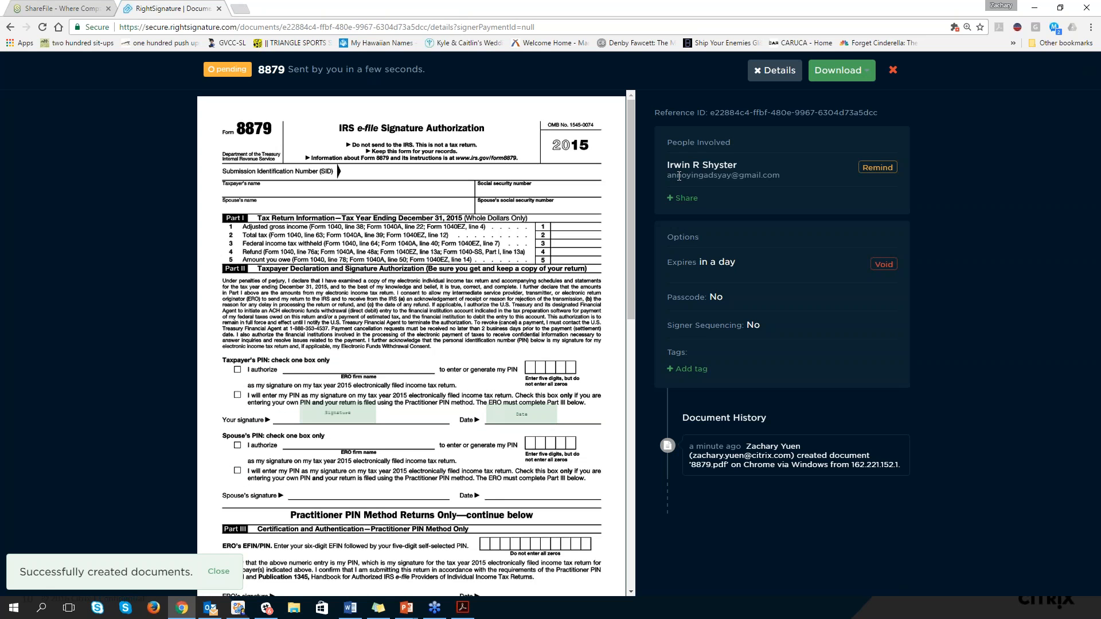
click(892, 71)
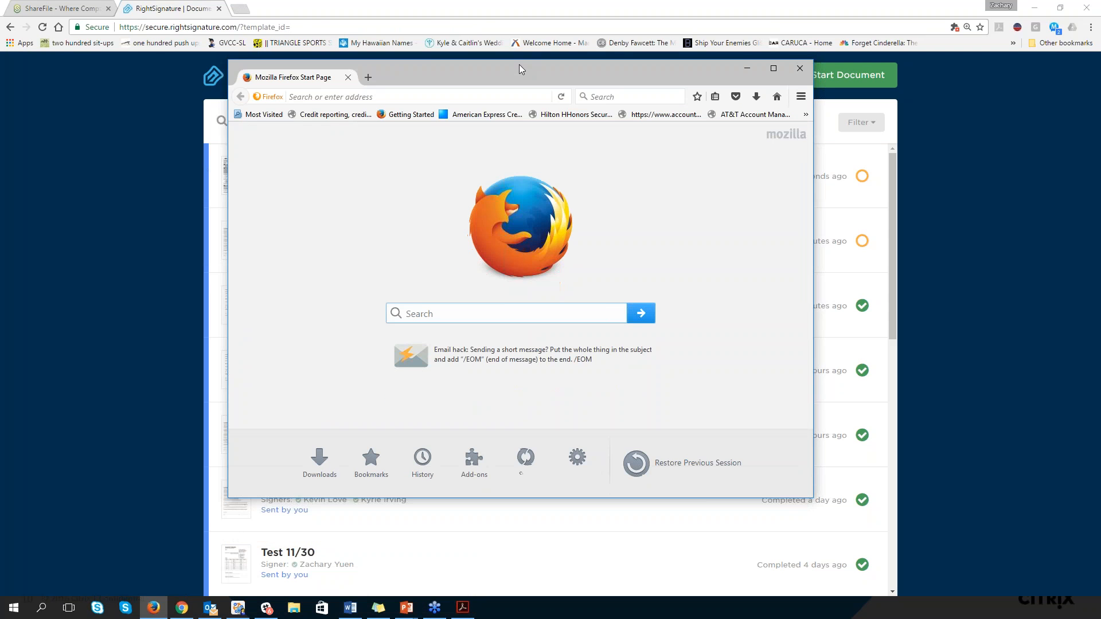
In Firefox, go to gmail.com and open the e-mail requesting a signature on document '8879'
click(771, 64)
click(298, 27)
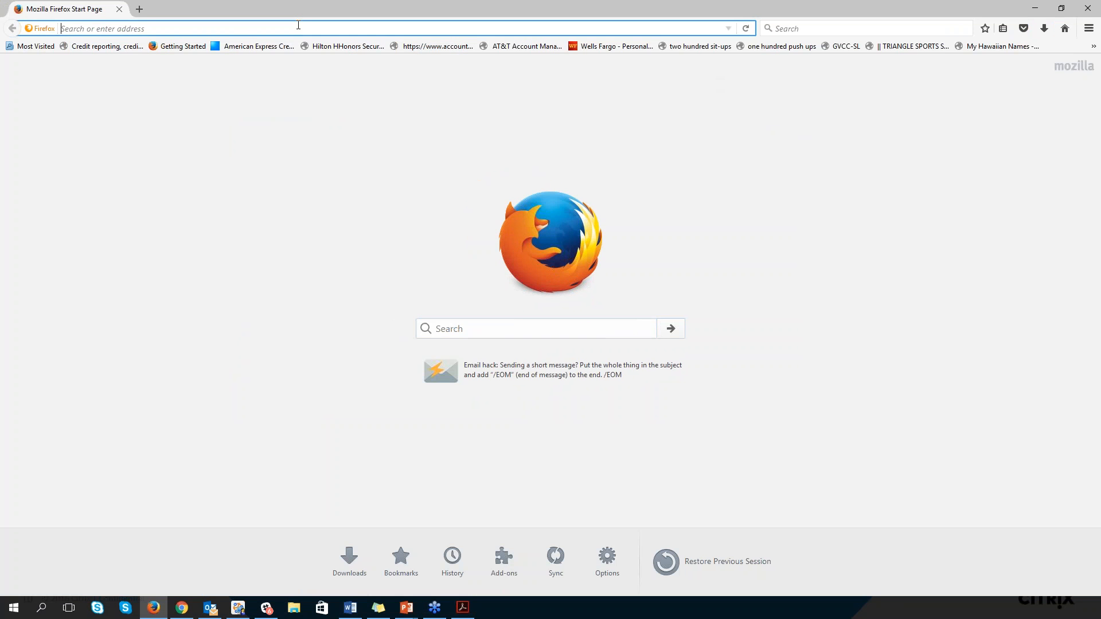
text(gmail.com/)
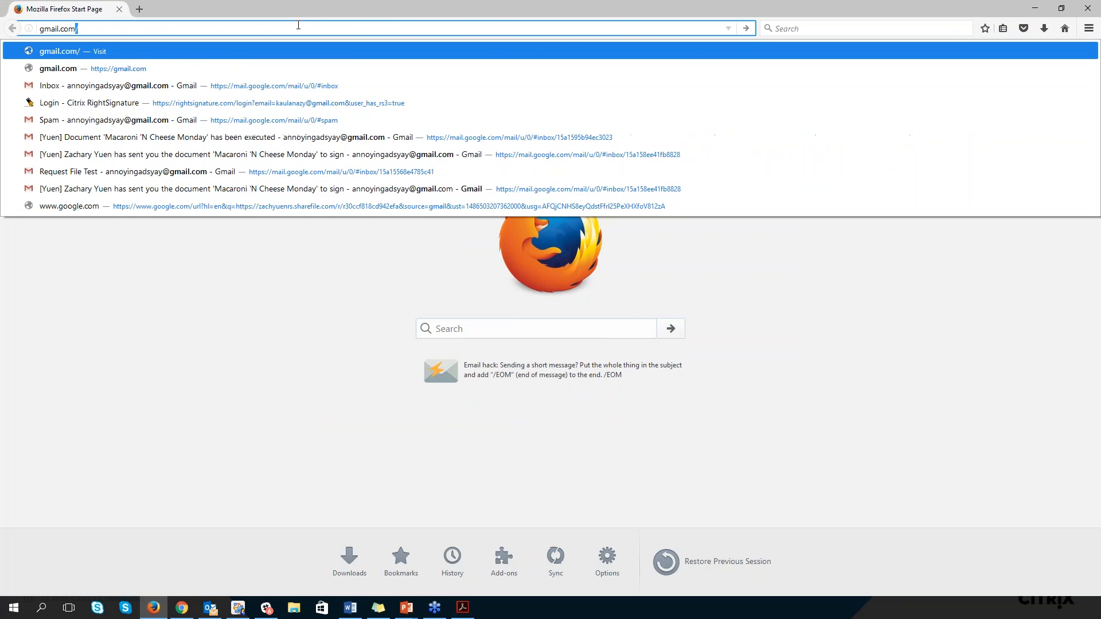
key(Return)
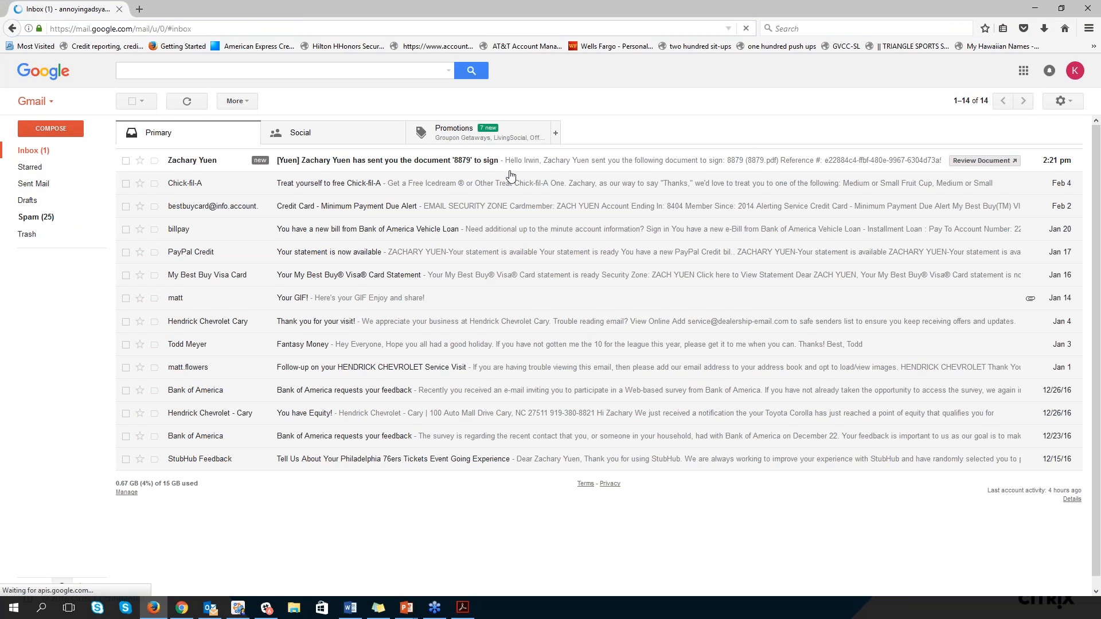
click(870, 162)
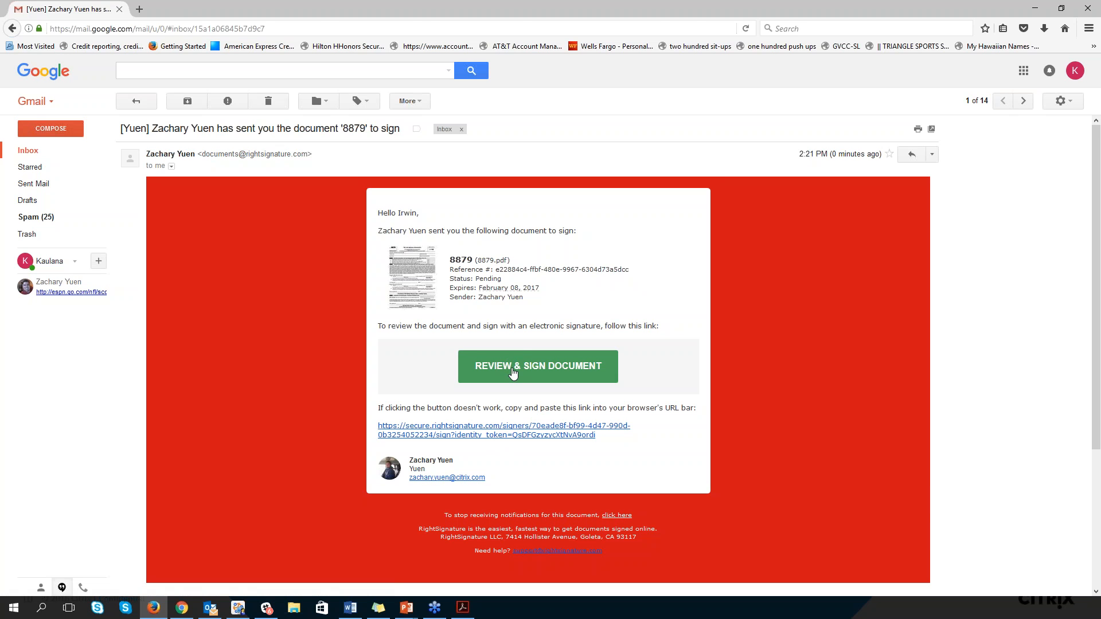
Open the 8879 document from the e-mail for review and signing, and dismiss the introductory tips
click(513, 370)
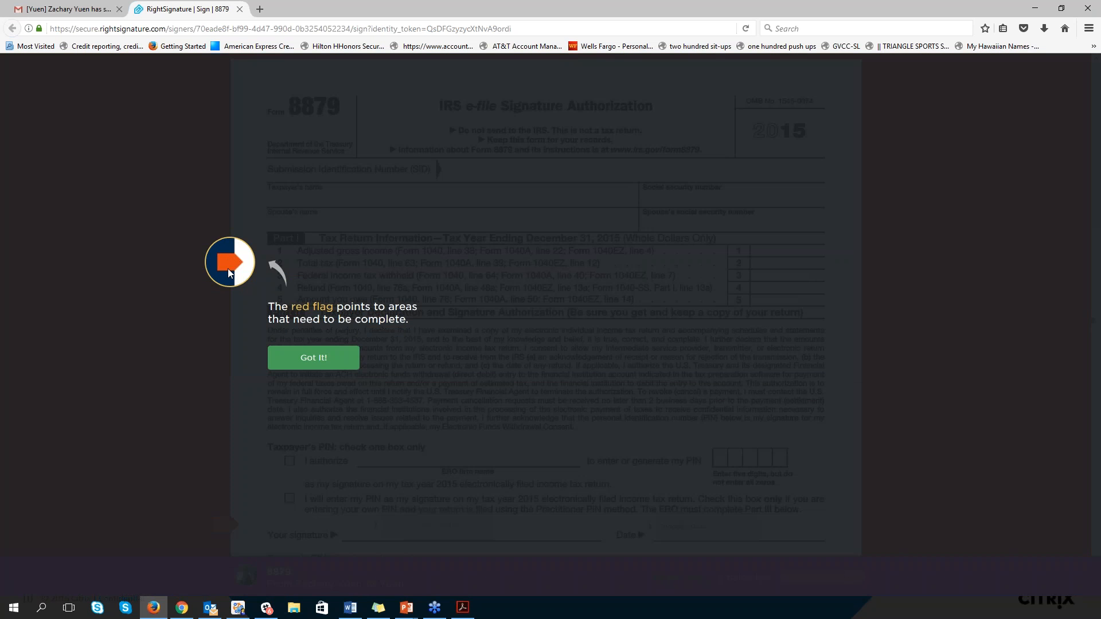
click(291, 359)
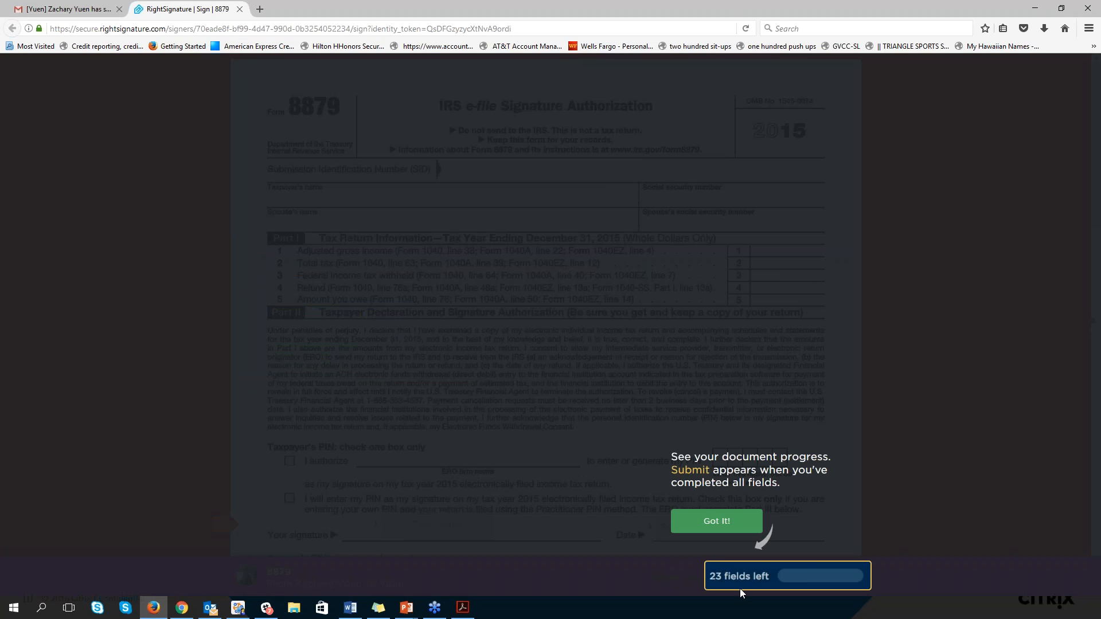
click(714, 527)
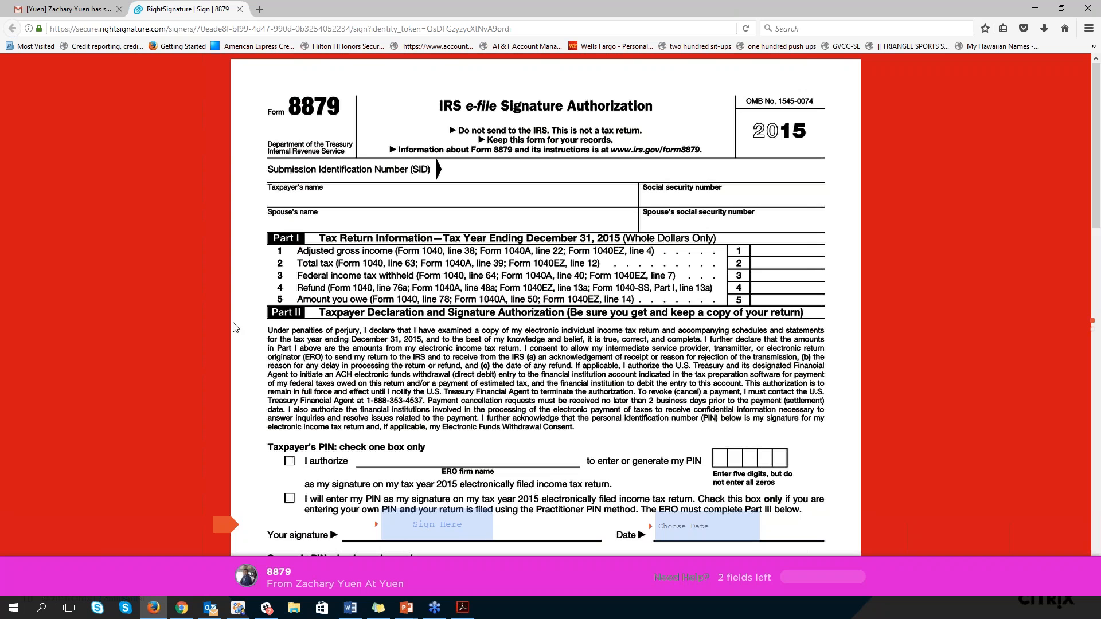
Read the signing help answers on completing the document and its legal validity, and close the help
click(680, 580)
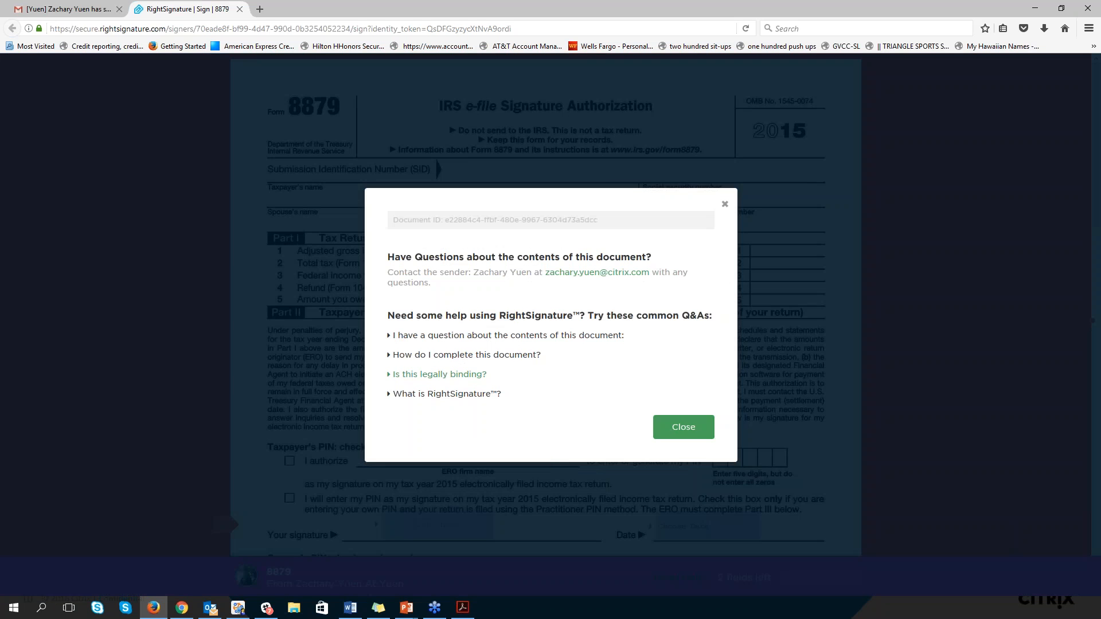
click(466, 355)
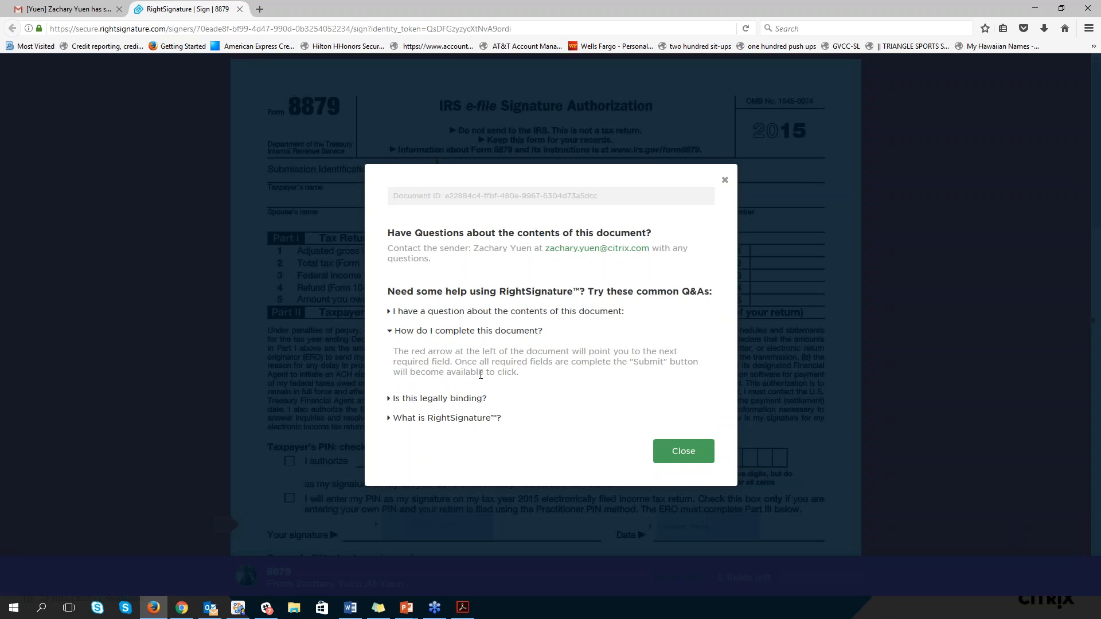
click(457, 399)
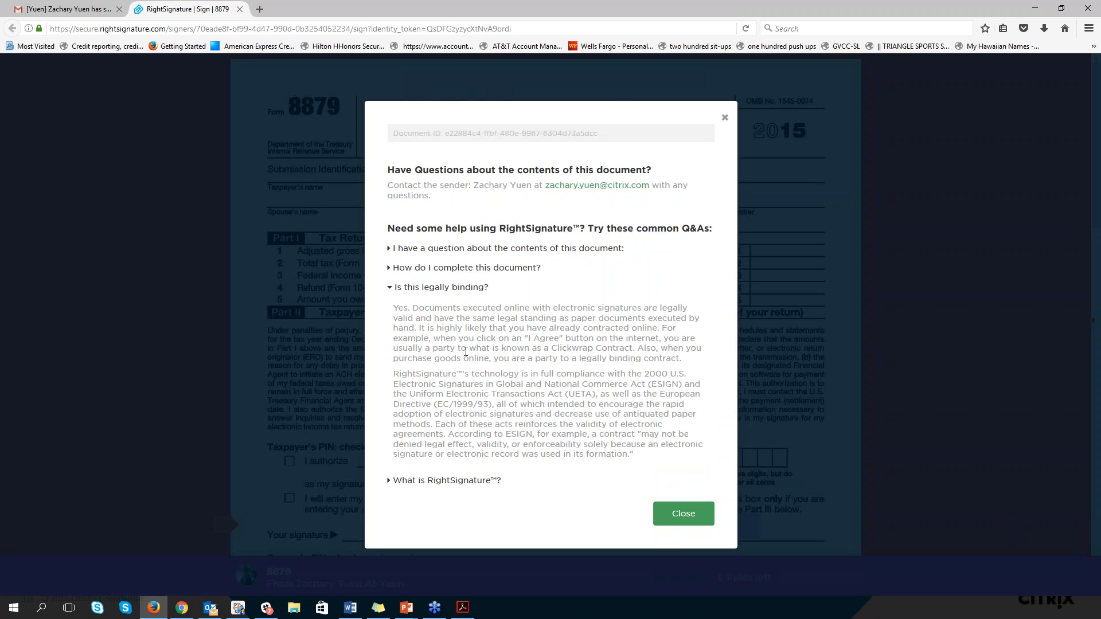
click(679, 516)
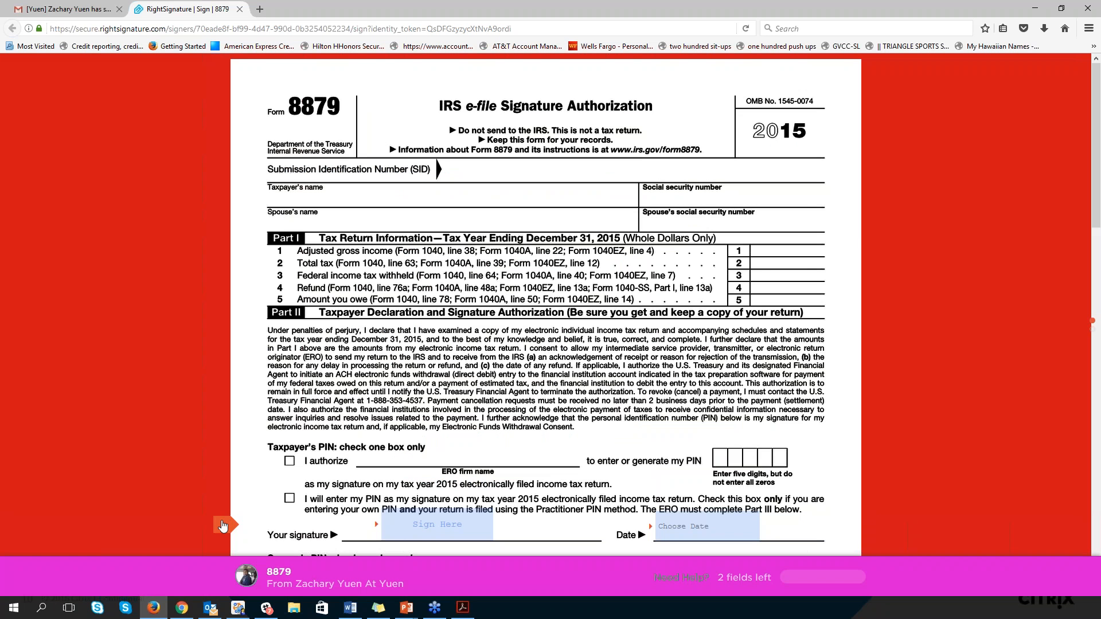
Open the drawing area for the taxpayer's signature field
click(222, 526)
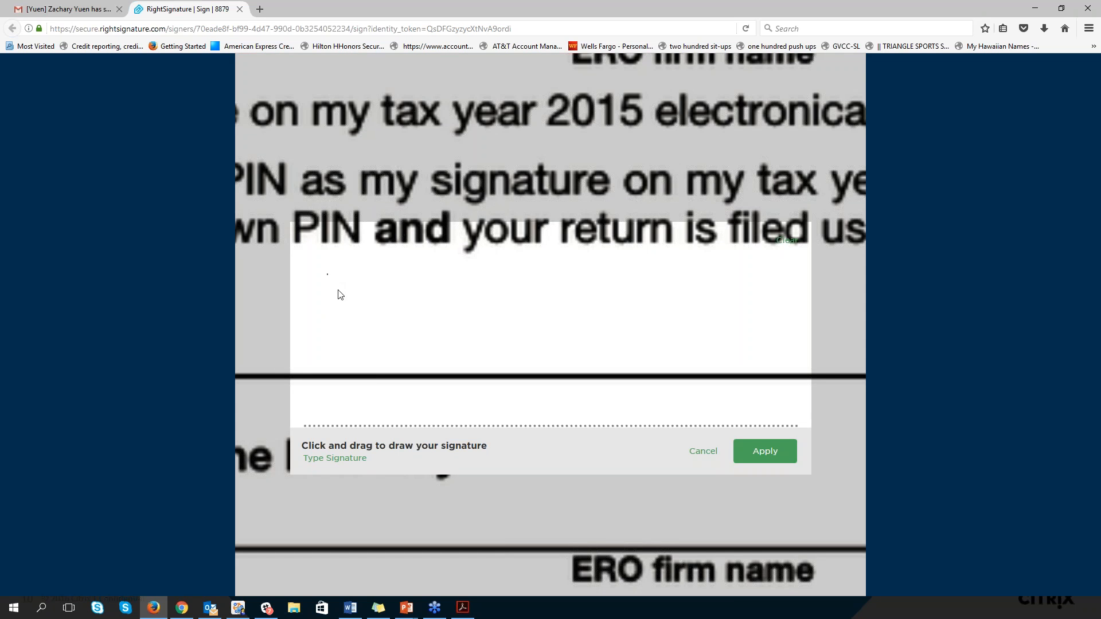
mouse_move(336, 293)
mouse_down()
mouse_move(327, 285)
mouse_move(364, 330)
mouse_move(351, 275)
mouse_move(331, 330)
mouse_move(407, 335)
mouse_move(440, 295)
mouse_up()
click(789, 240)
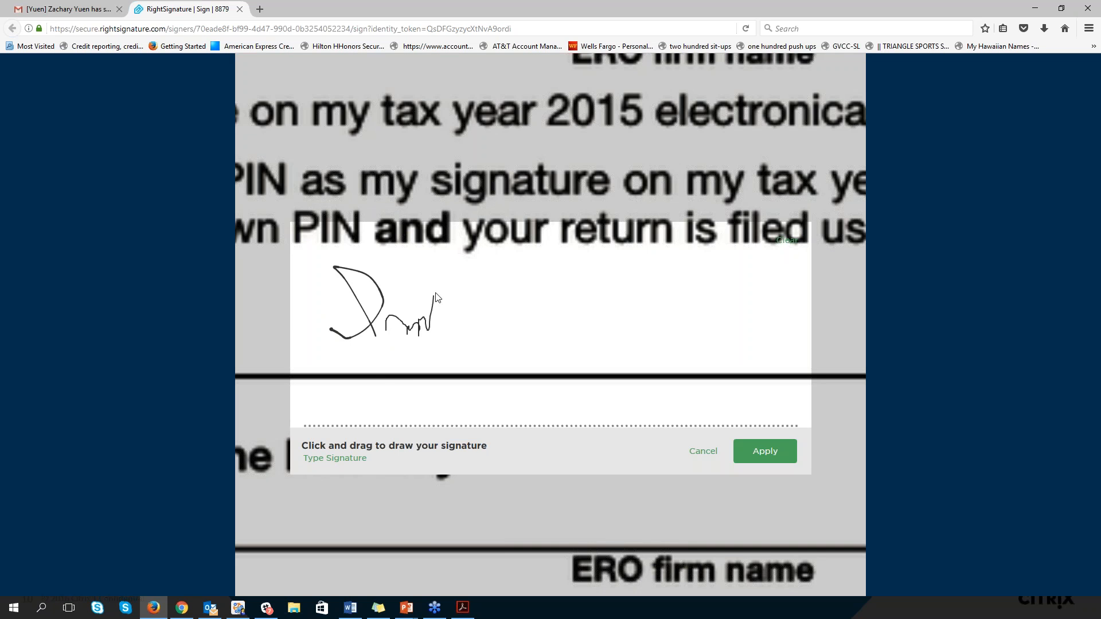
click(785, 241)
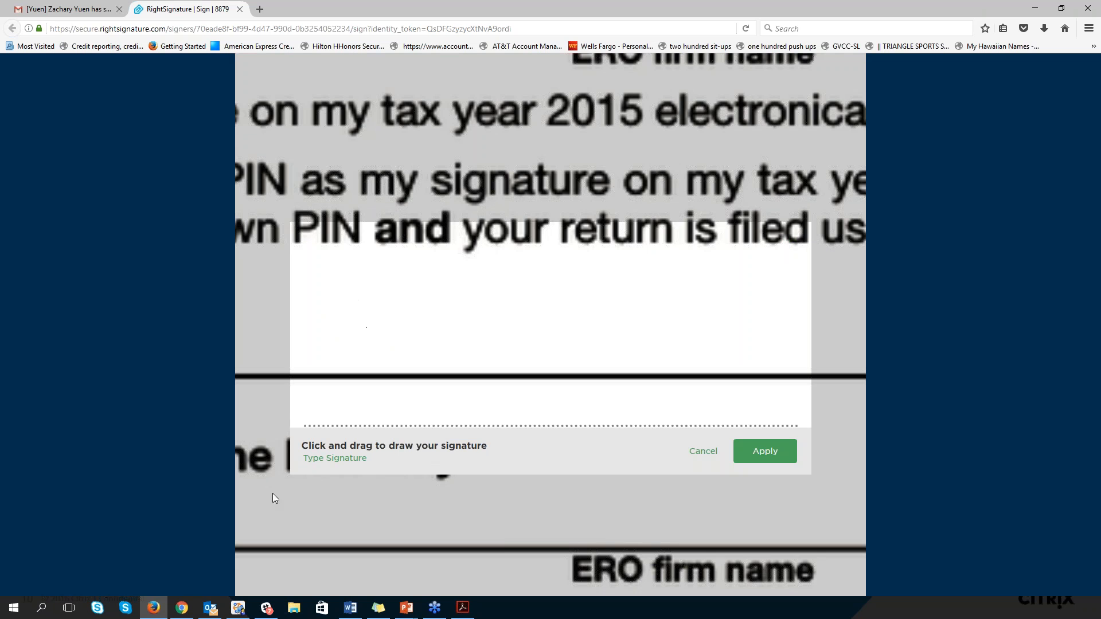
Switch to a typed signature, enter the signer's full name and apply it to the taxpayer's signature field
click(314, 454)
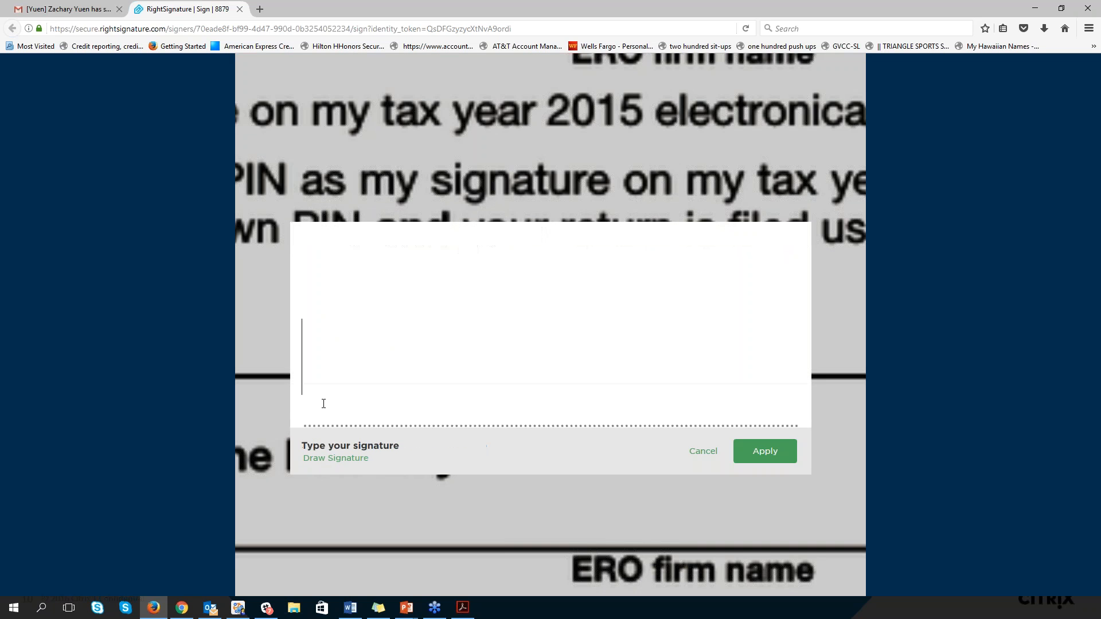
text(Irwi)
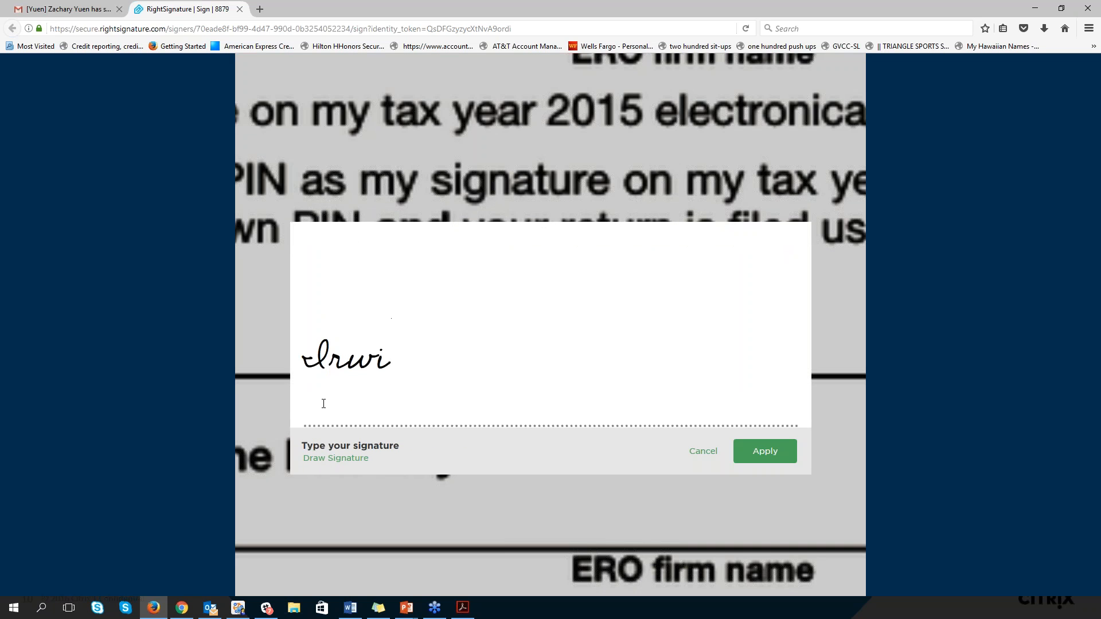
text(n R S)
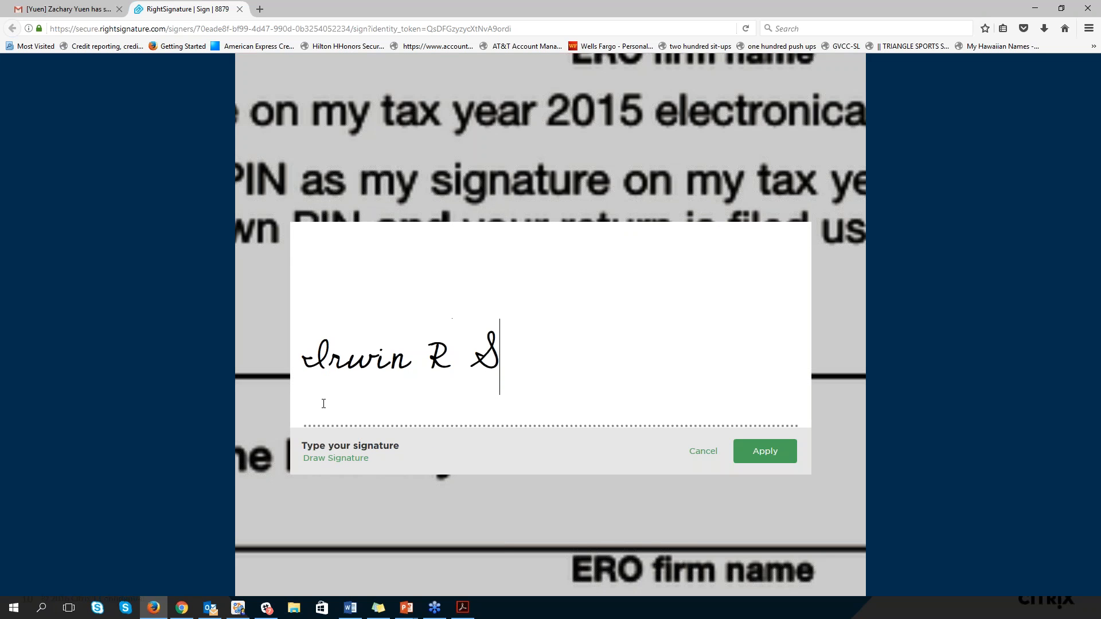
text(hyster)
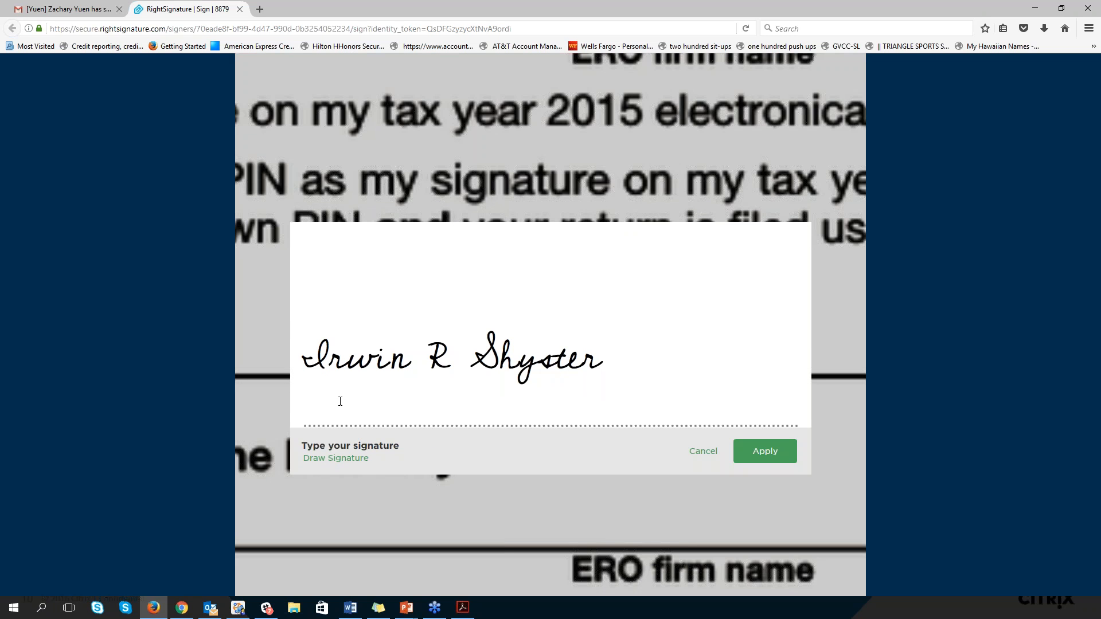
click(772, 457)
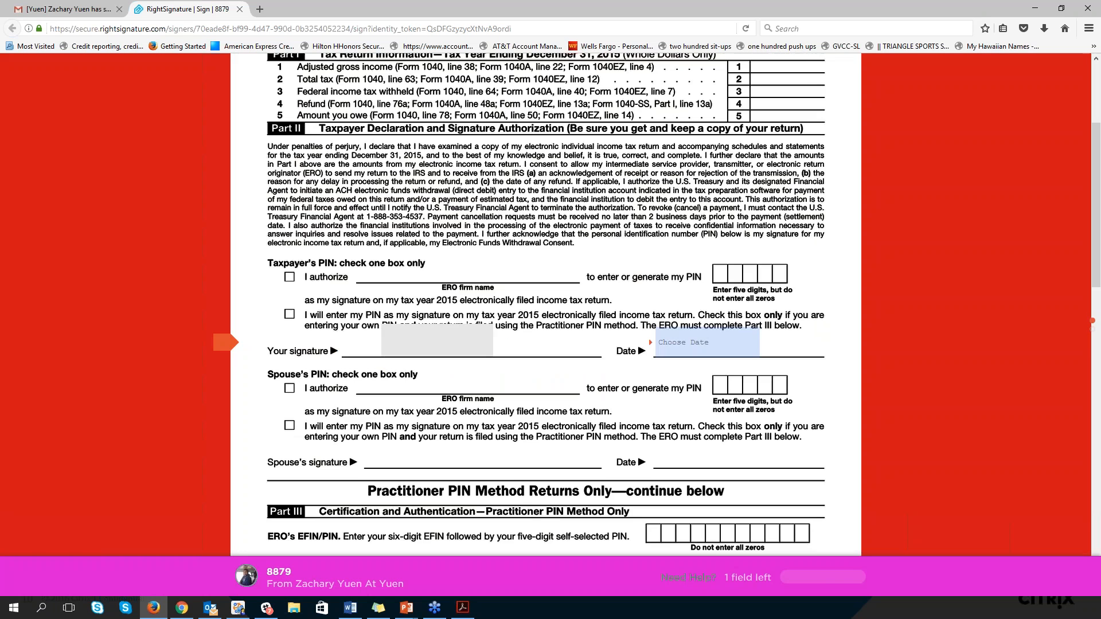
Set the date beside the taxpayer's signature to February 7, 2017 and submit the signed document, accepting the terms
click(680, 342)
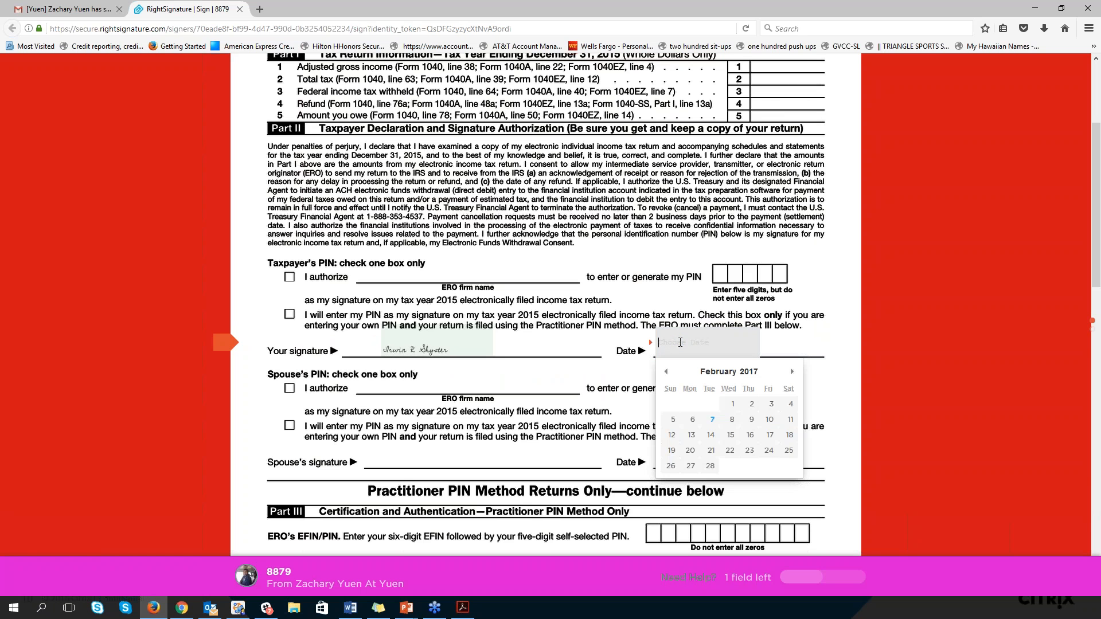
click(712, 421)
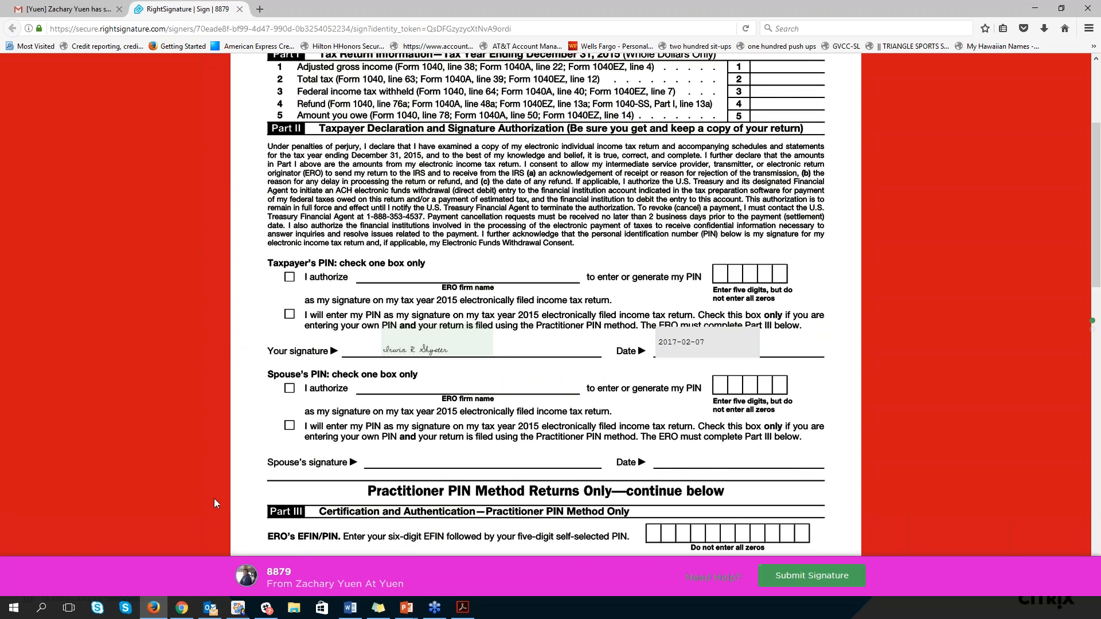
click(792, 580)
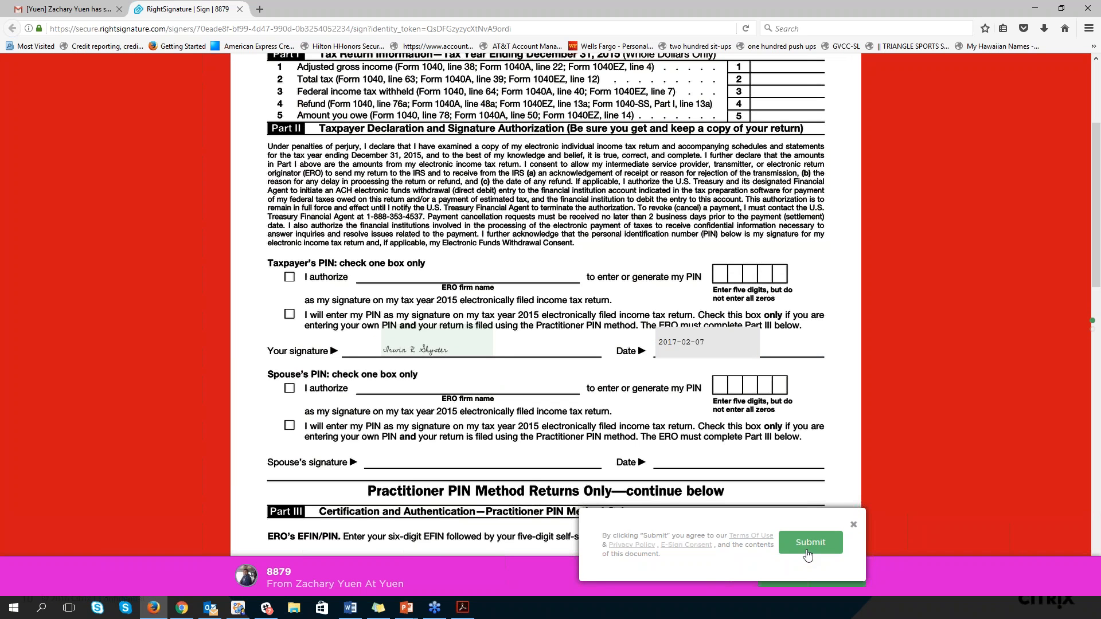
click(809, 552)
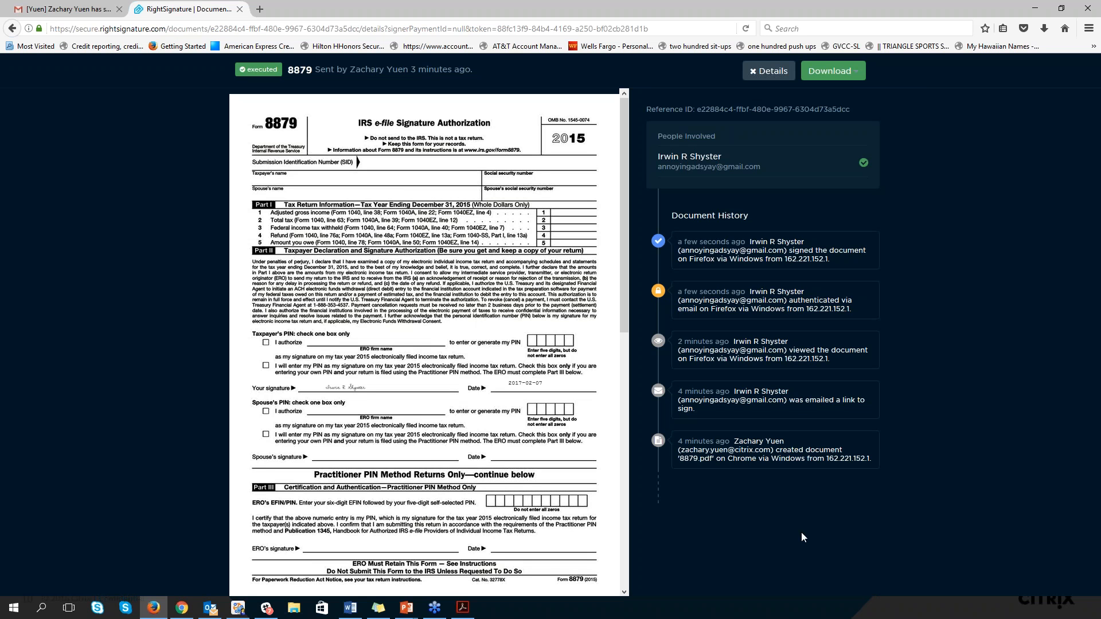
Download the signature certificate of the executed 8879 document and open it with Adobe Acrobat Reader DC
click(842, 73)
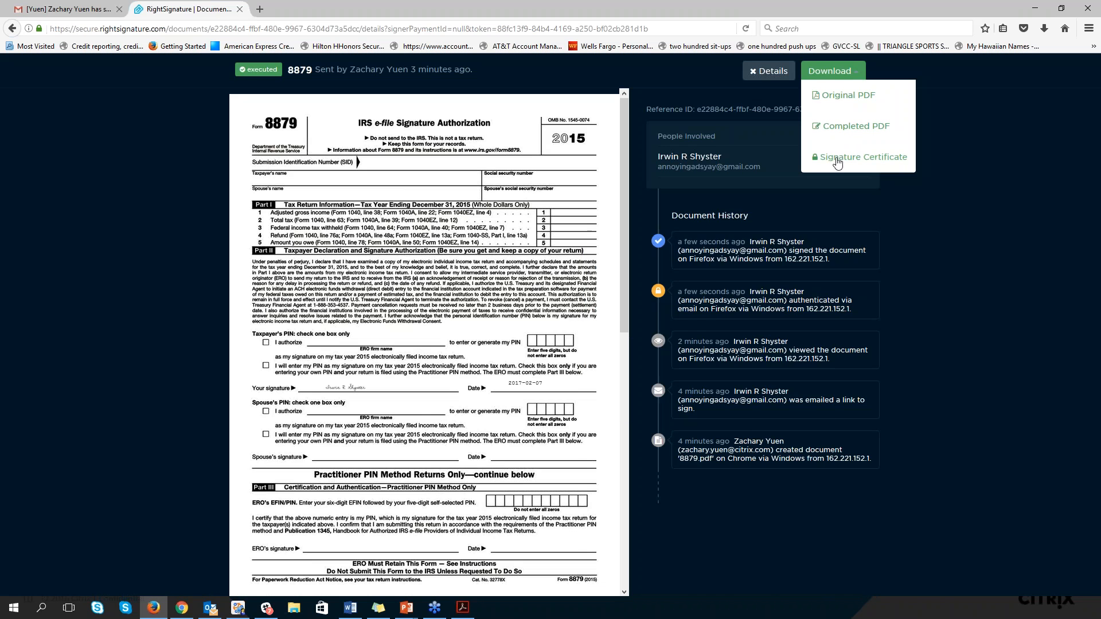
click(838, 161)
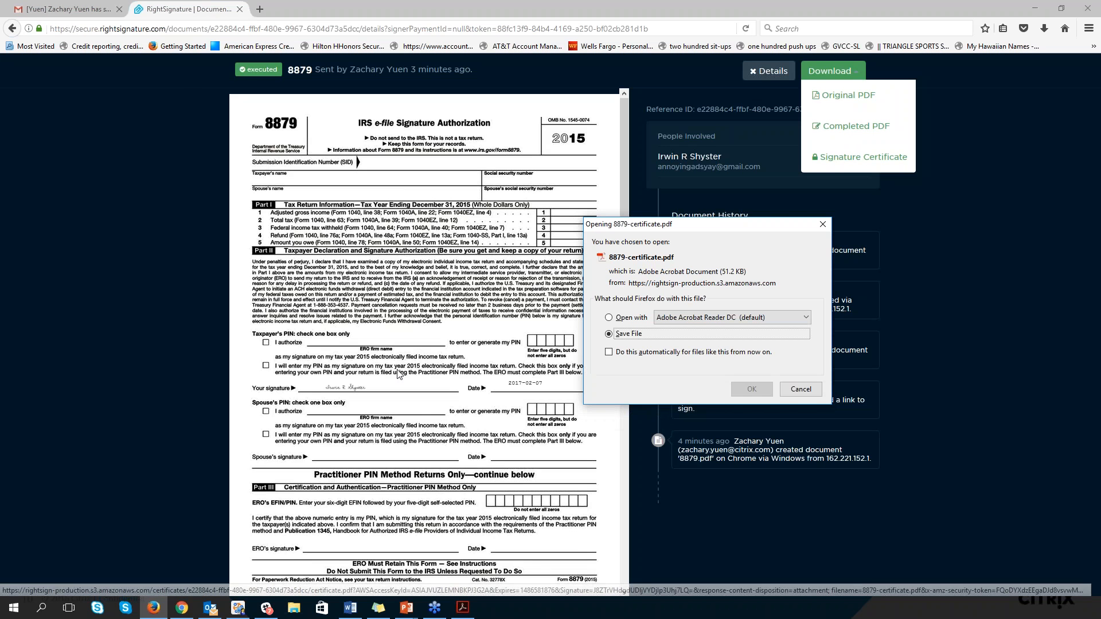
click(611, 317)
click(751, 390)
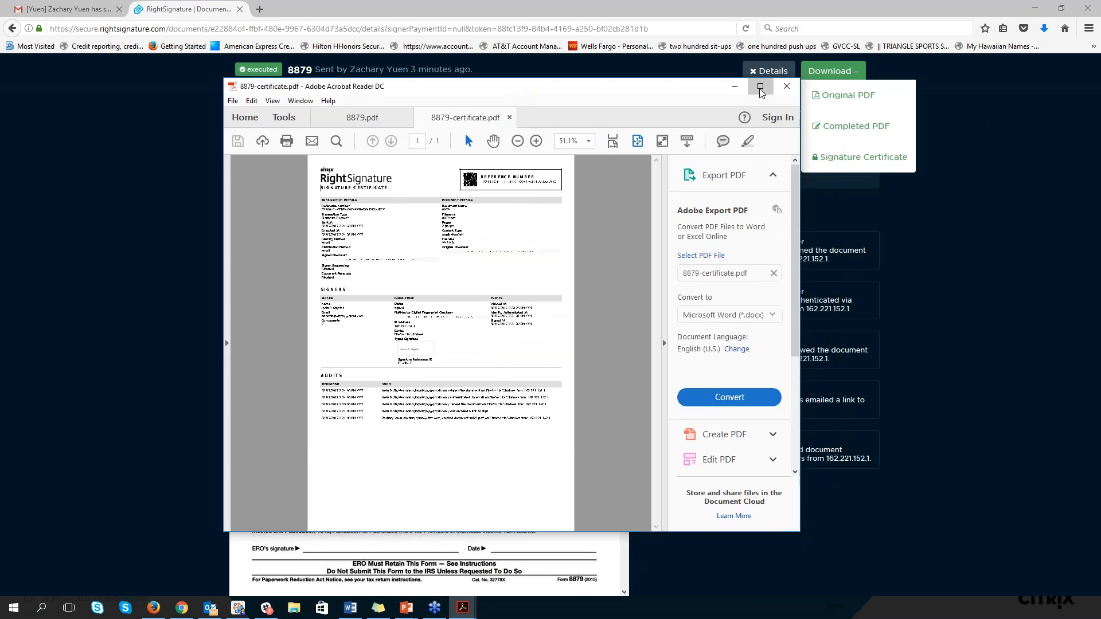
Examine the signature certificate at 150% in a maximized window, from the transaction details through the signer events to the audits
double_click(513, 96)
click(314, 59)
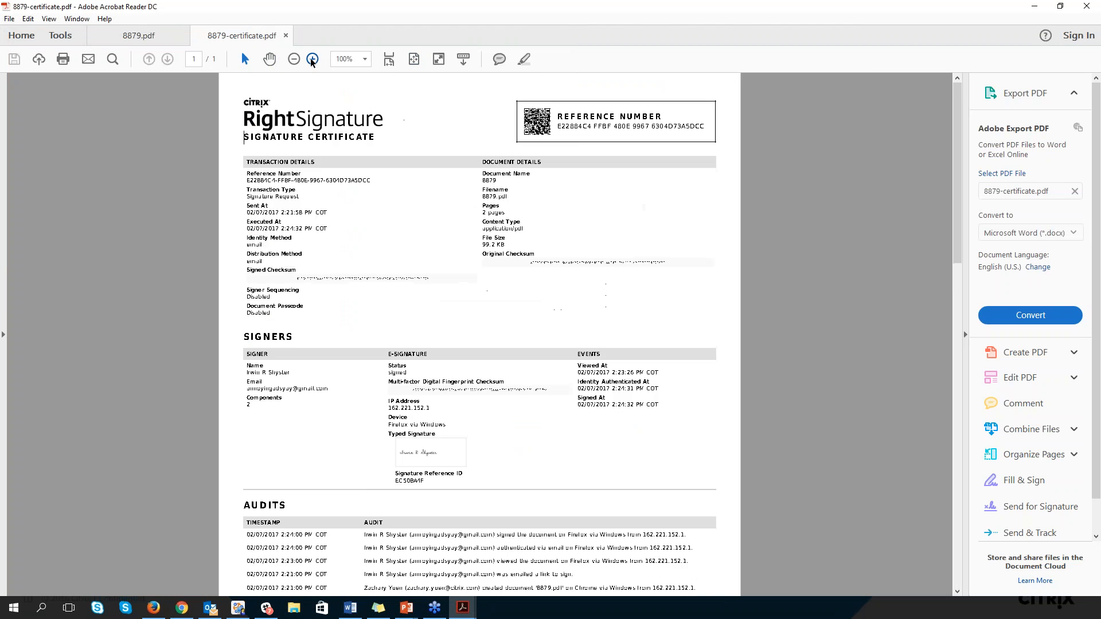
click(313, 59)
scroll(387, 347, down, 4)
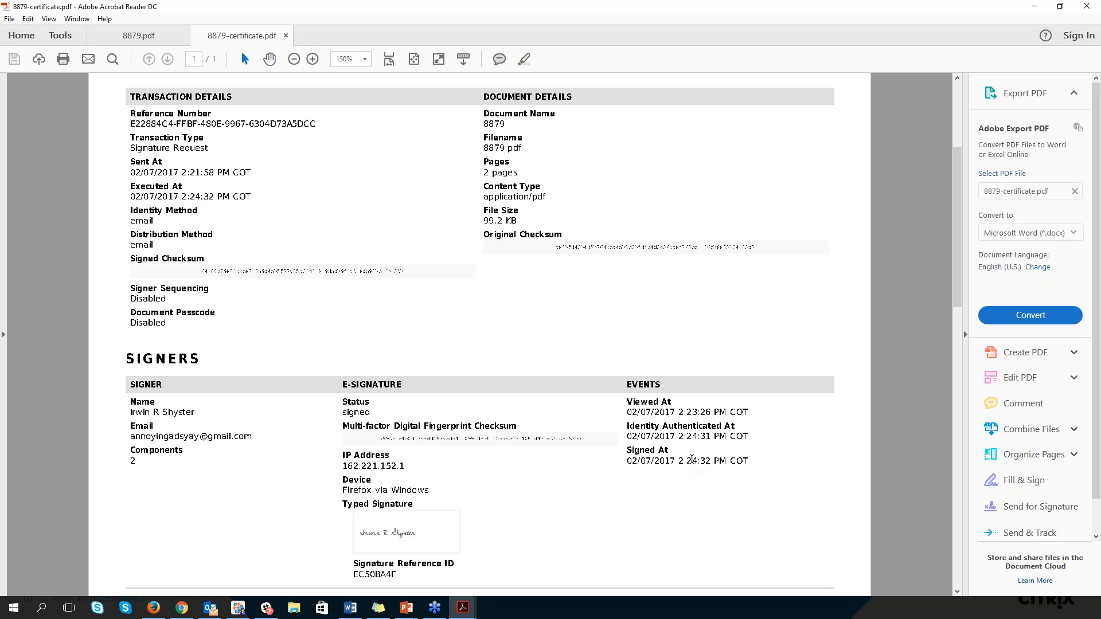
scroll(452, 385, down, 5)
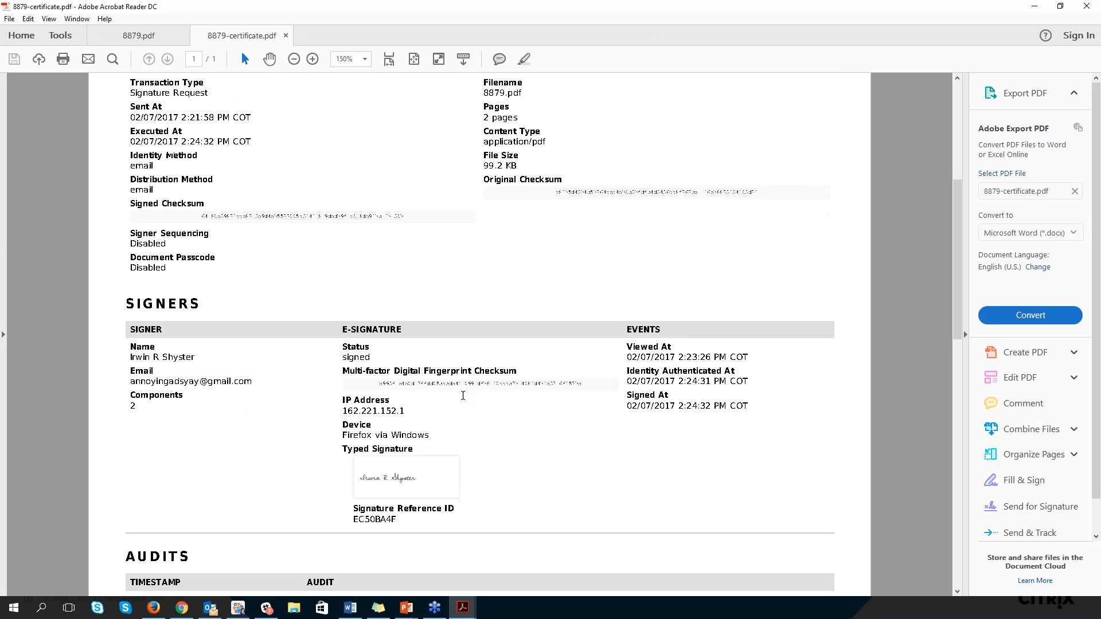
scroll(462, 412, down, 2)
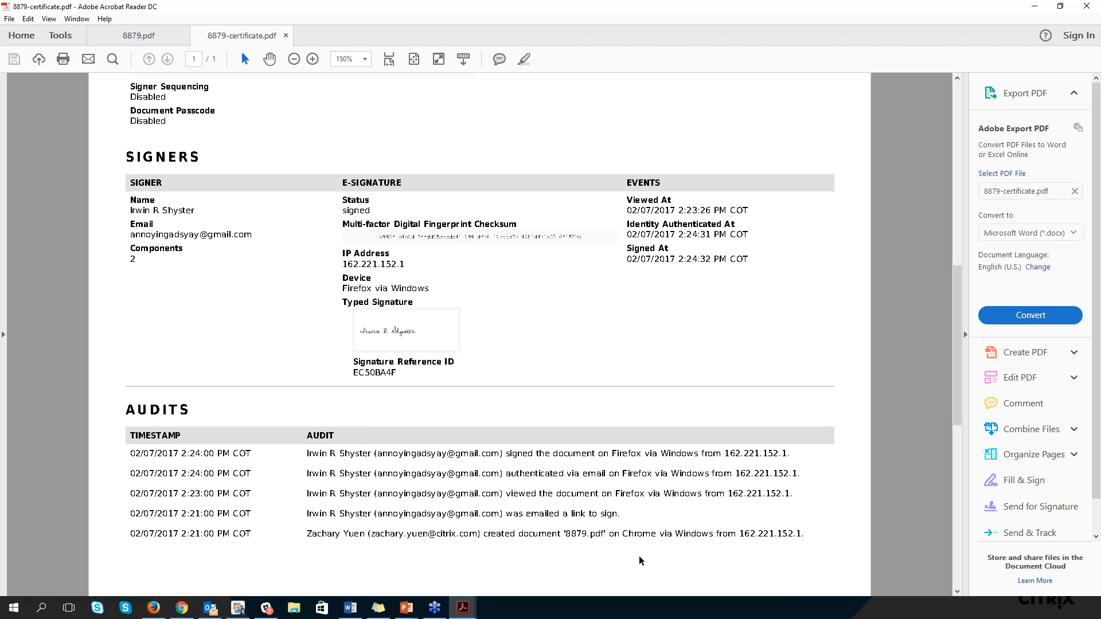
Restore the certificate window and move the Acrobat Reader, Firefox and Chrome windows away to uncover the presentation slide
double_click(865, 12)
drag(738, 60, 0, 63)
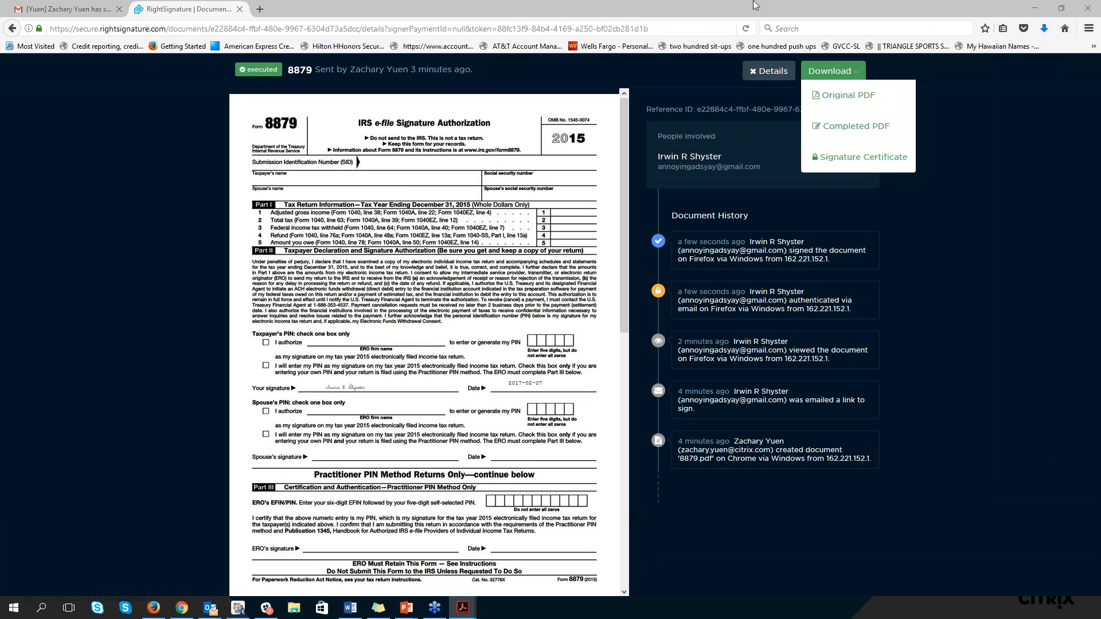
drag(763, 12, 1100, 12)
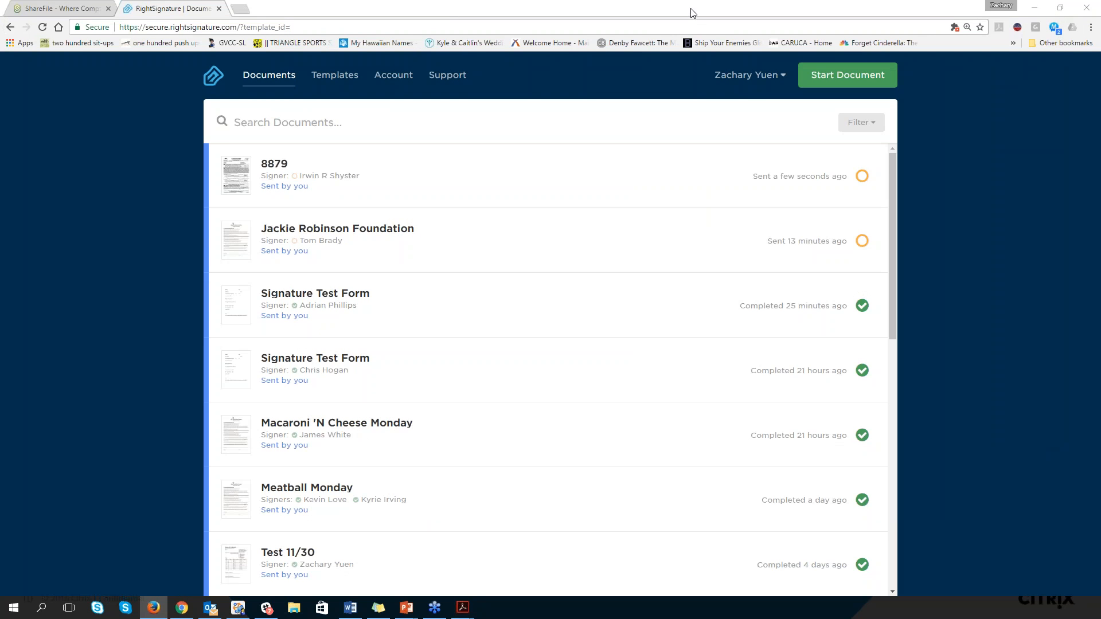
drag(696, 50, 0, 198)
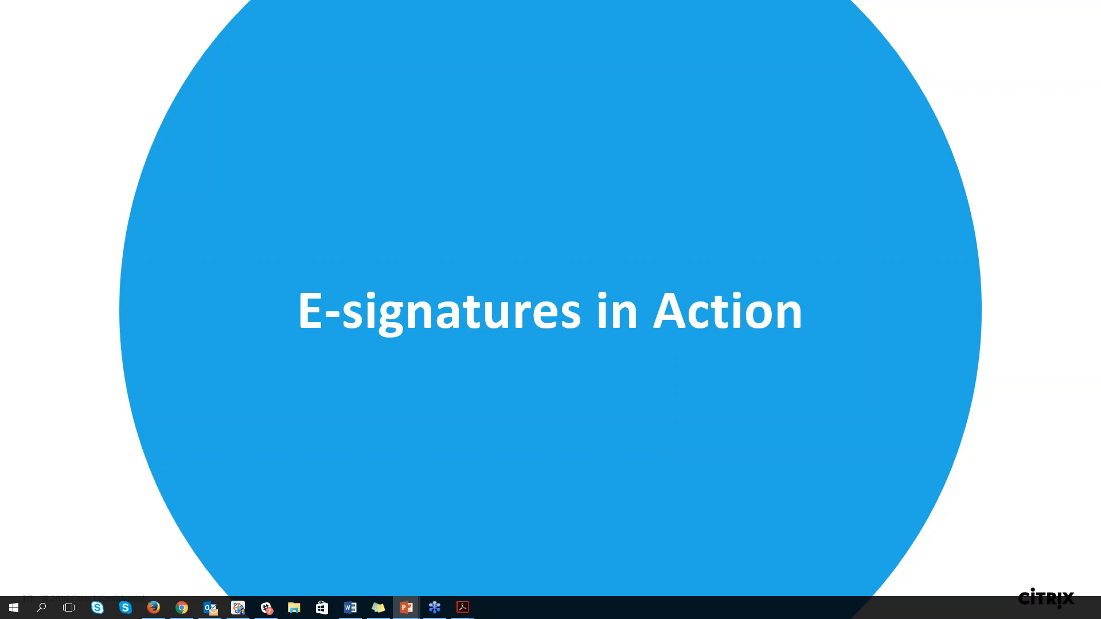
Advance the presentation to the "Tapping into Integrations" slide and switch to Chrome
key(Right)
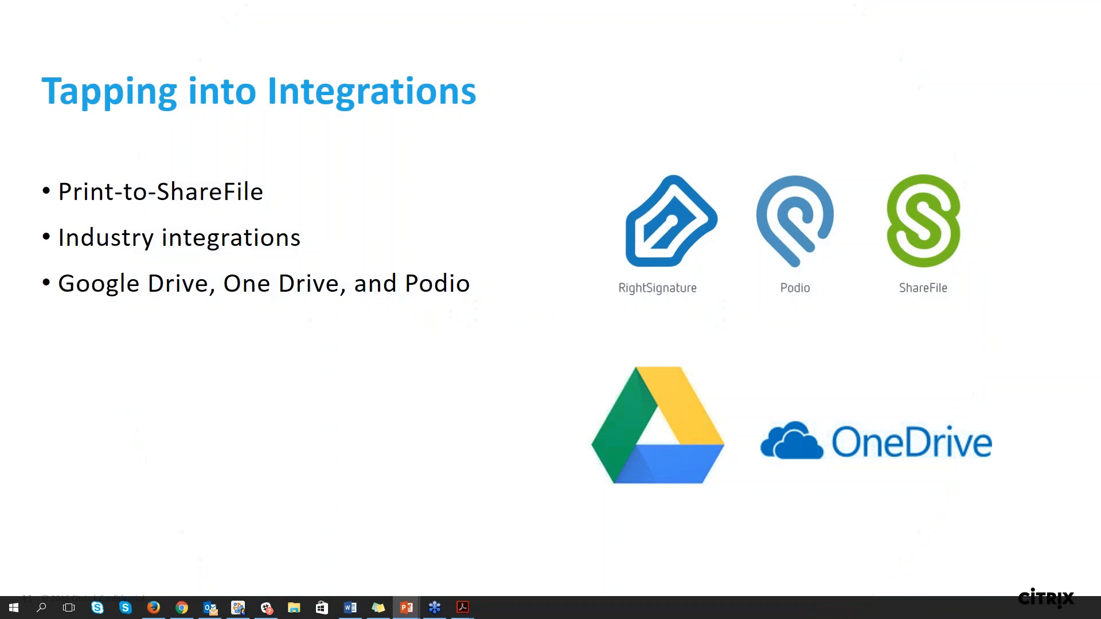
key(alt+Tab)
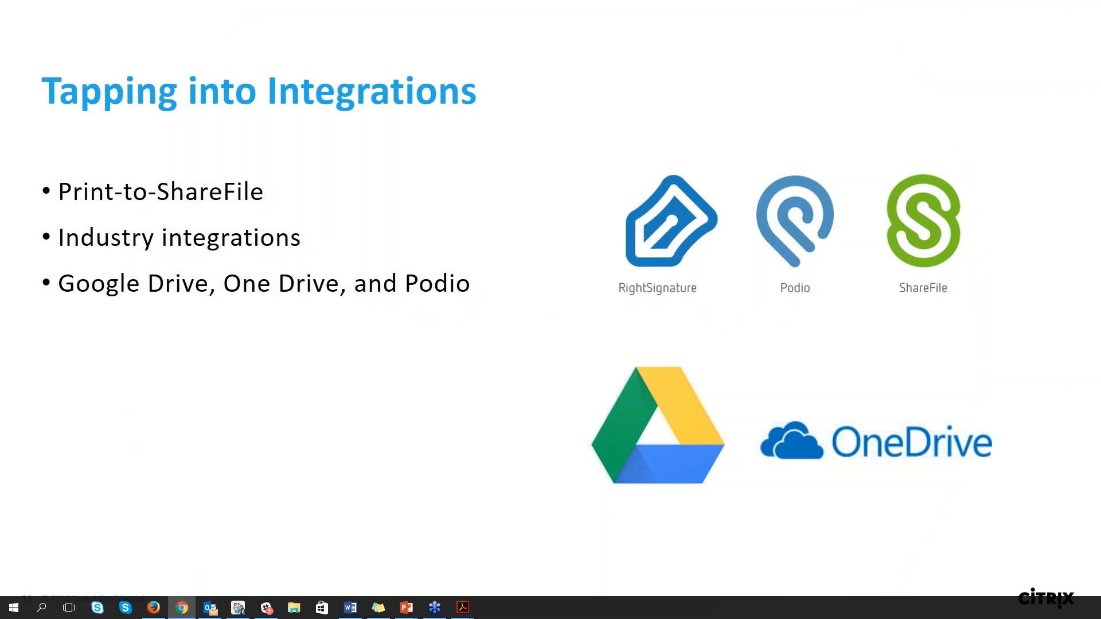
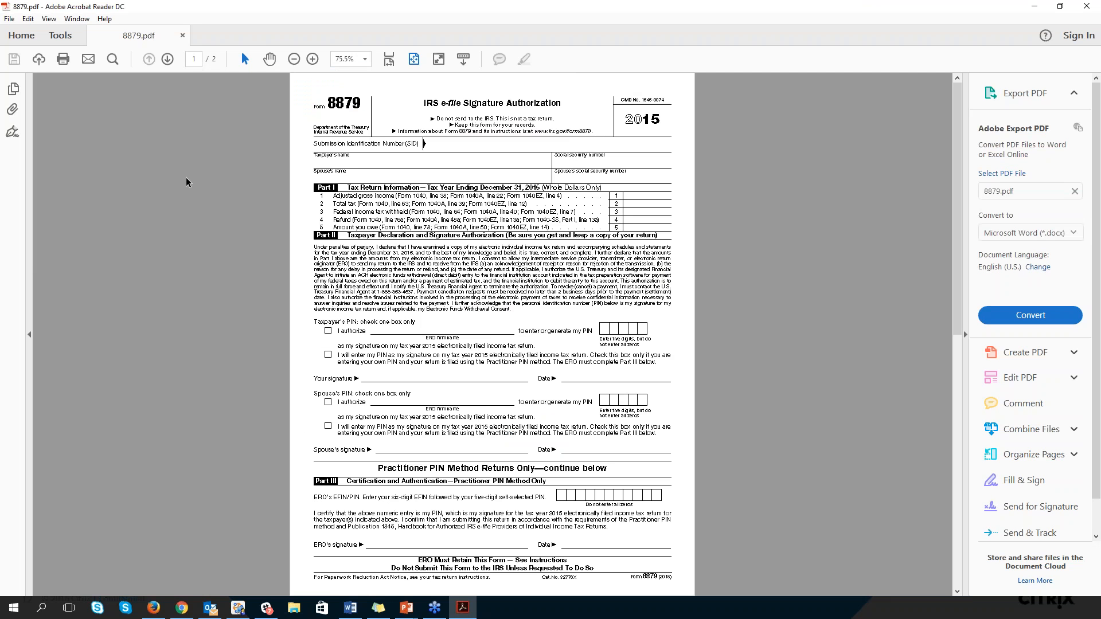
Print all pages of 8879.pdf with the Citrix Print to ShareFile printer
click(62, 56)
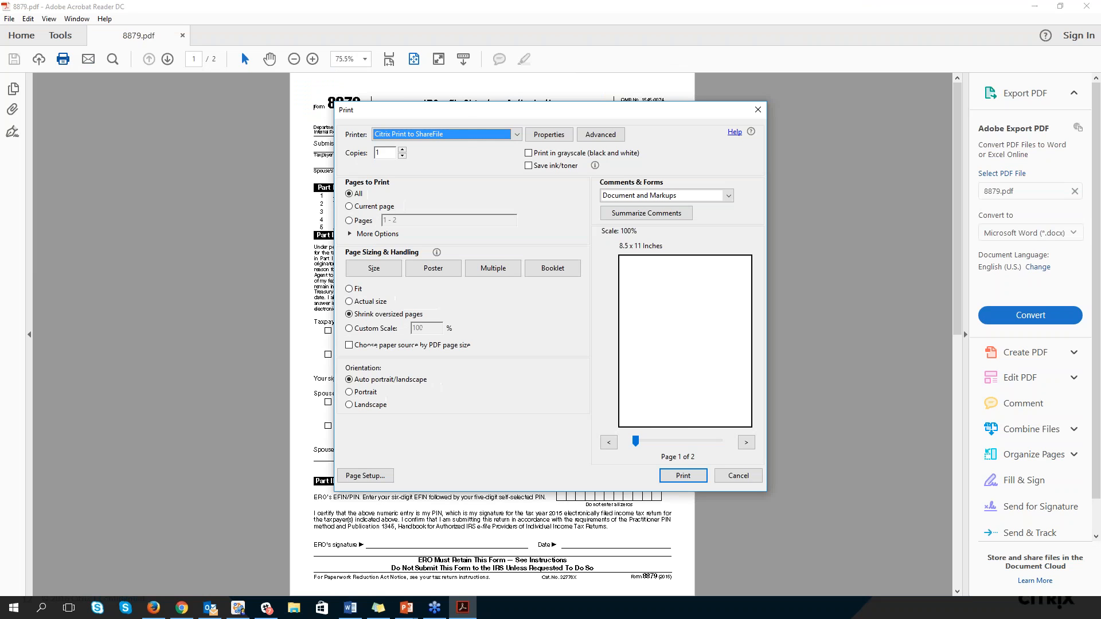
click(510, 135)
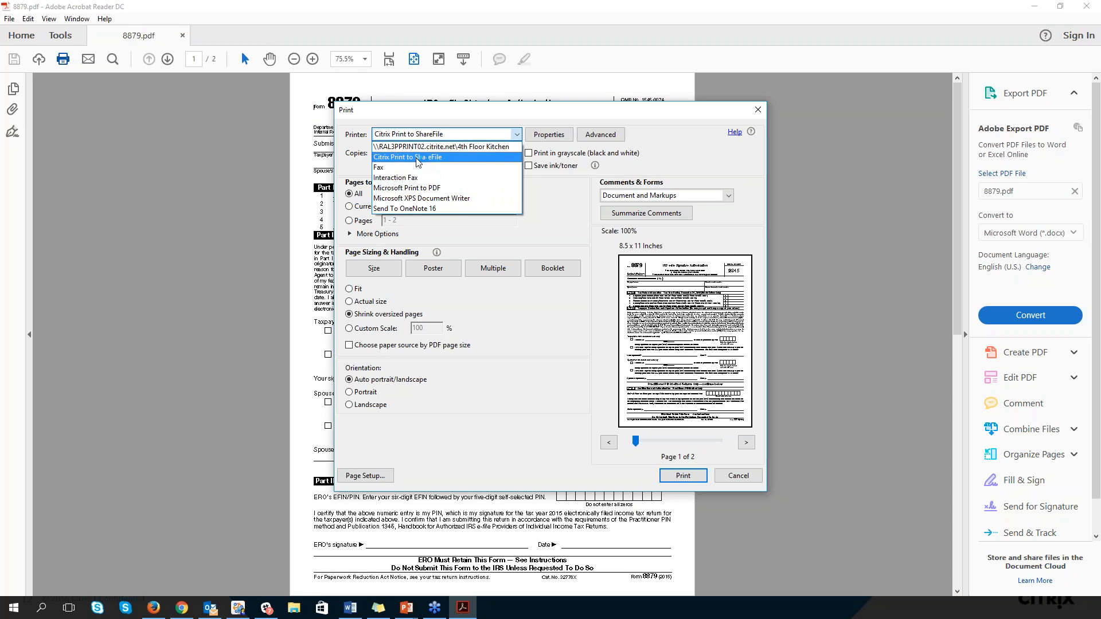
click(417, 157)
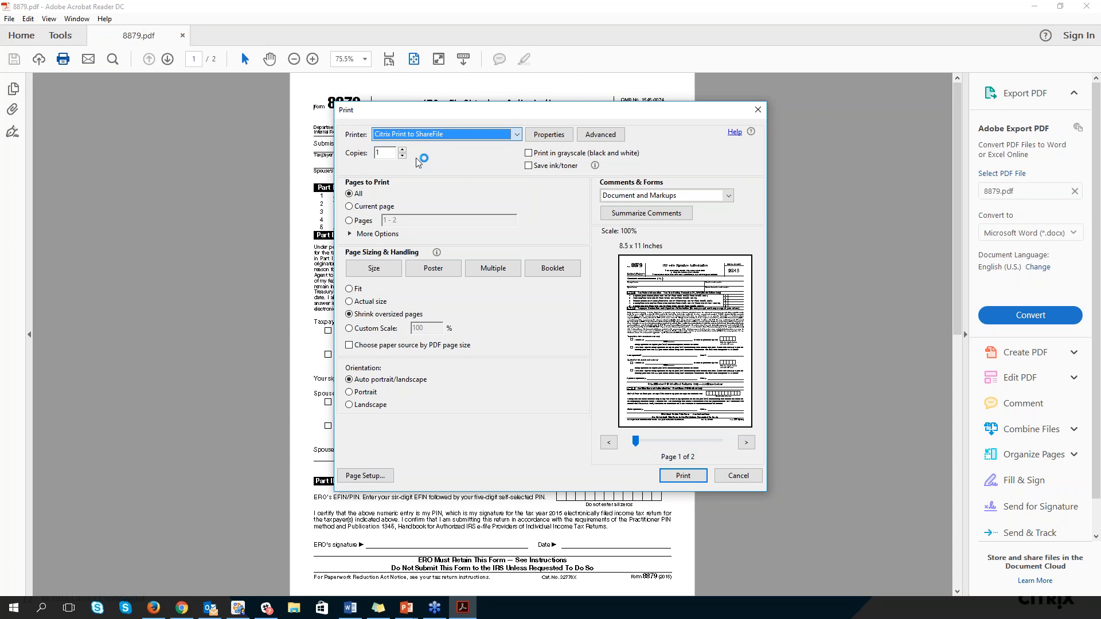
click(677, 476)
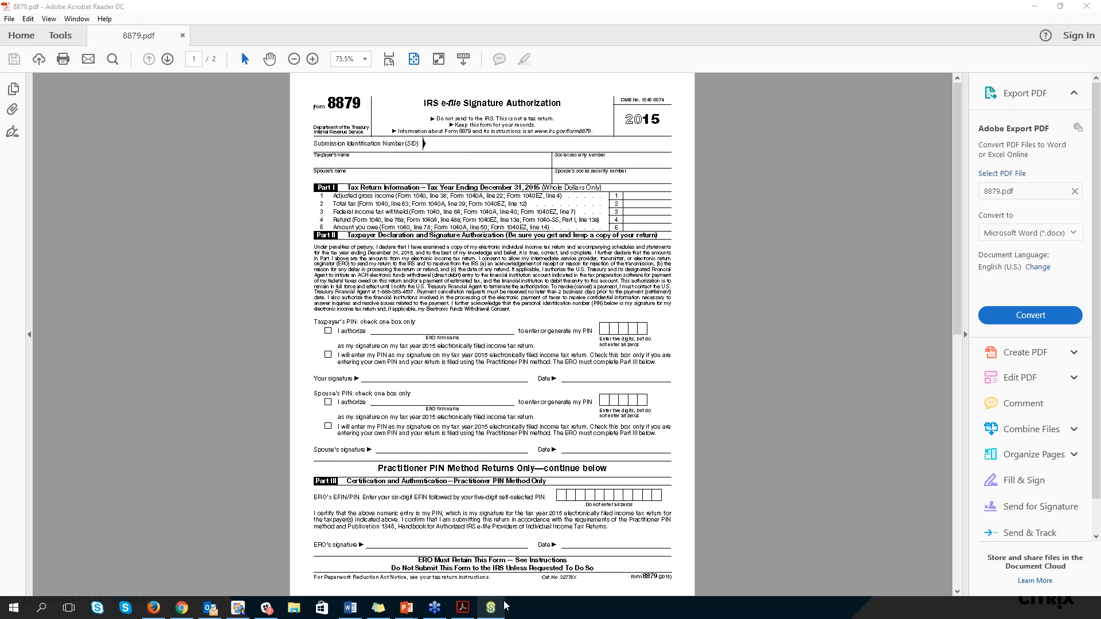
Bring the Print to ShareFile upload window onto the visible screen and place it beside the form page
mouse_move(509, 603)
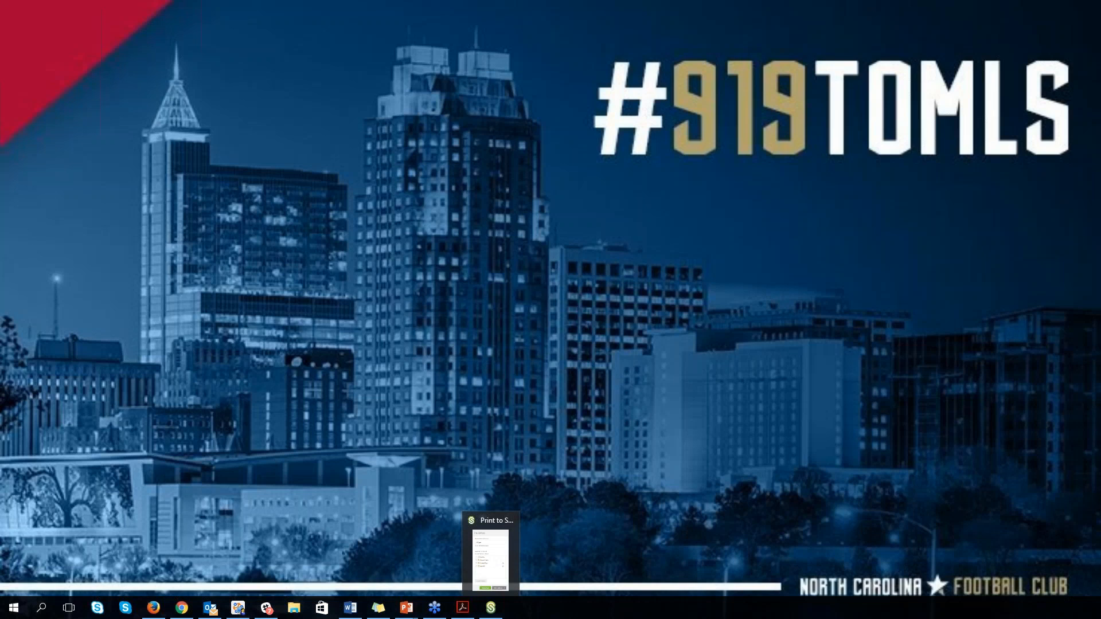
click(497, 565)
drag(219, 613, 593, 66)
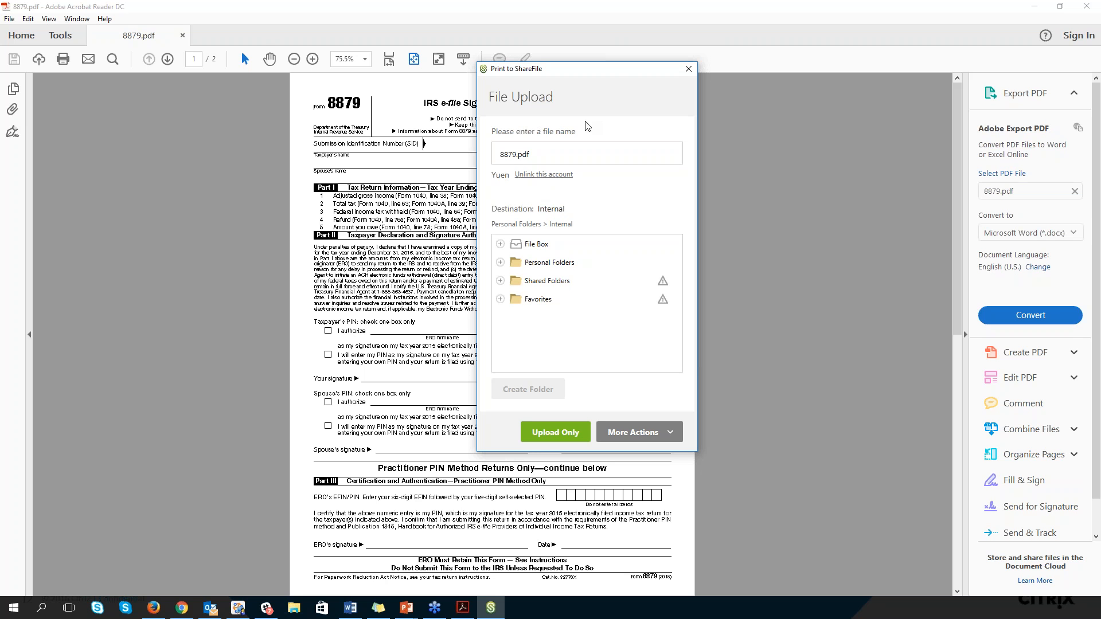
drag(602, 80, 842, 114)
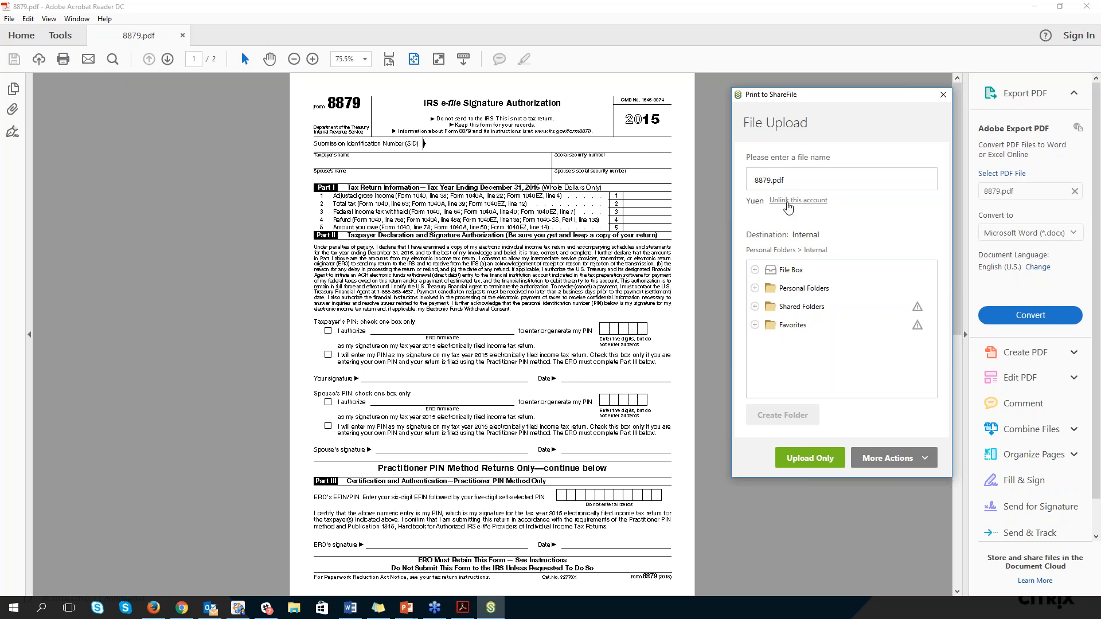
Choose the Example folder under Personal Folders as the upload destination and browse the subfolders of 2017 States
click(754, 289)
click(807, 344)
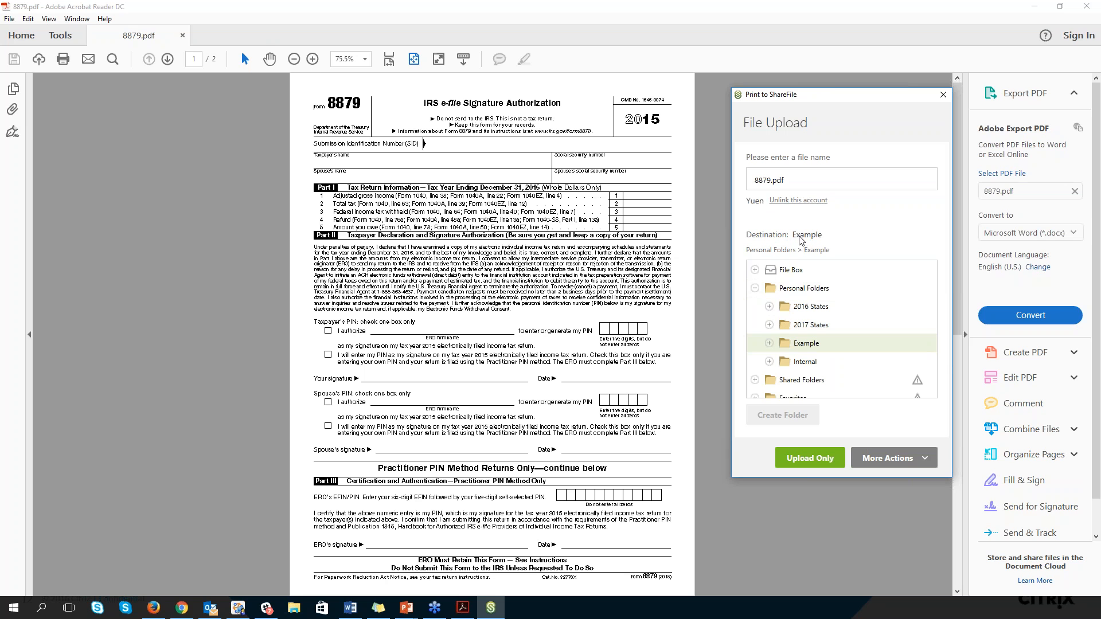
click(771, 326)
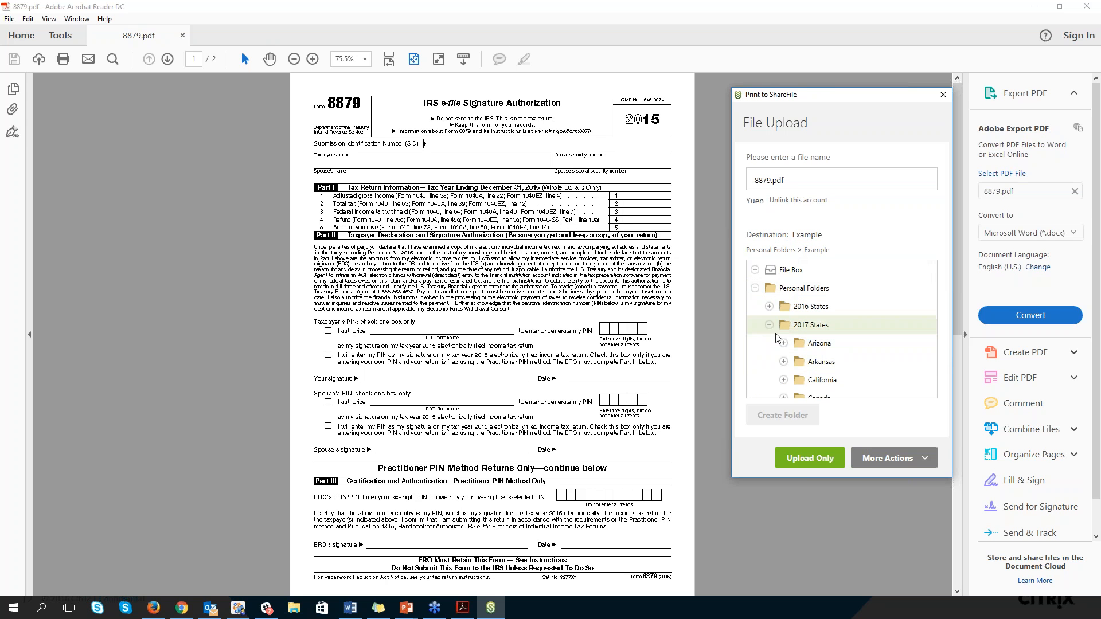
scroll(777, 338, down, 2)
scroll(775, 322, up, 2)
scroll(792, 328, down, 3)
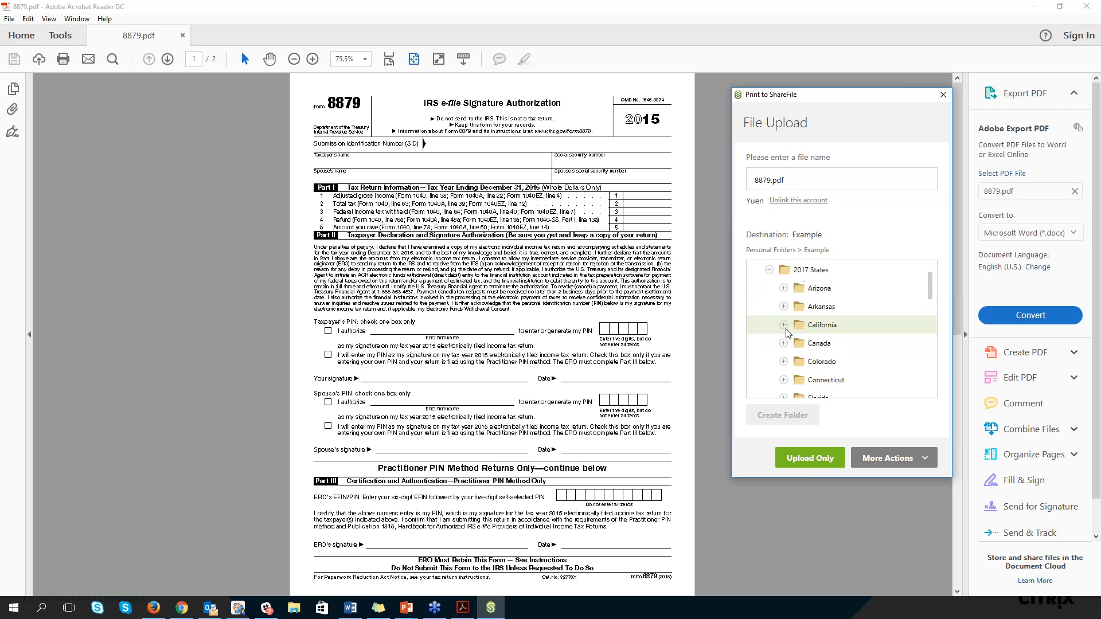
scroll(786, 333, down, 4)
scroll(779, 325, up, 7)
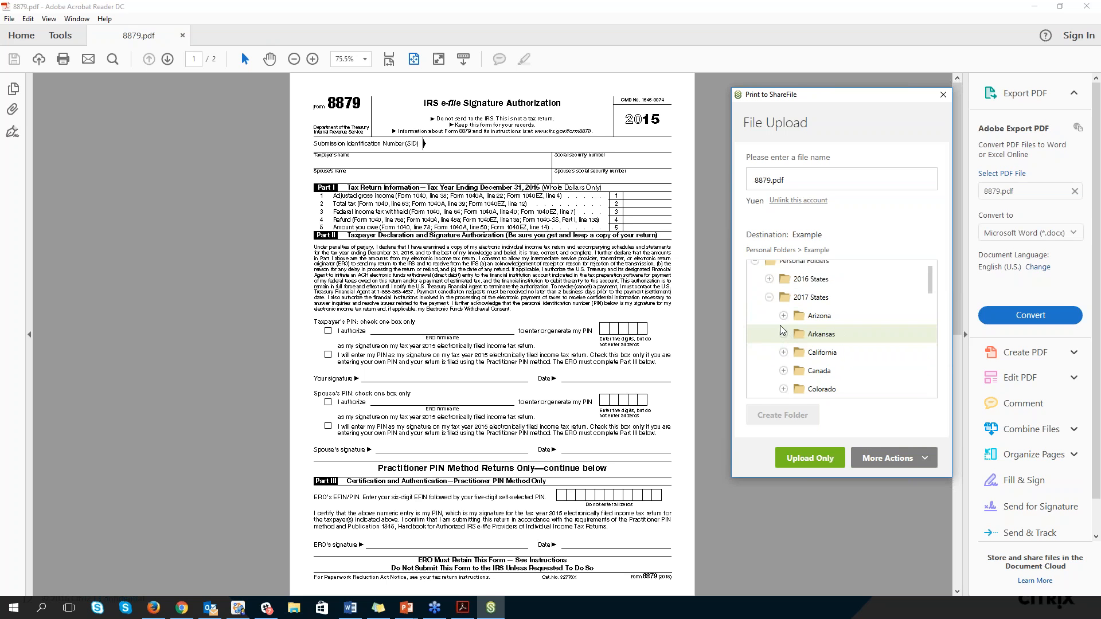
click(769, 325)
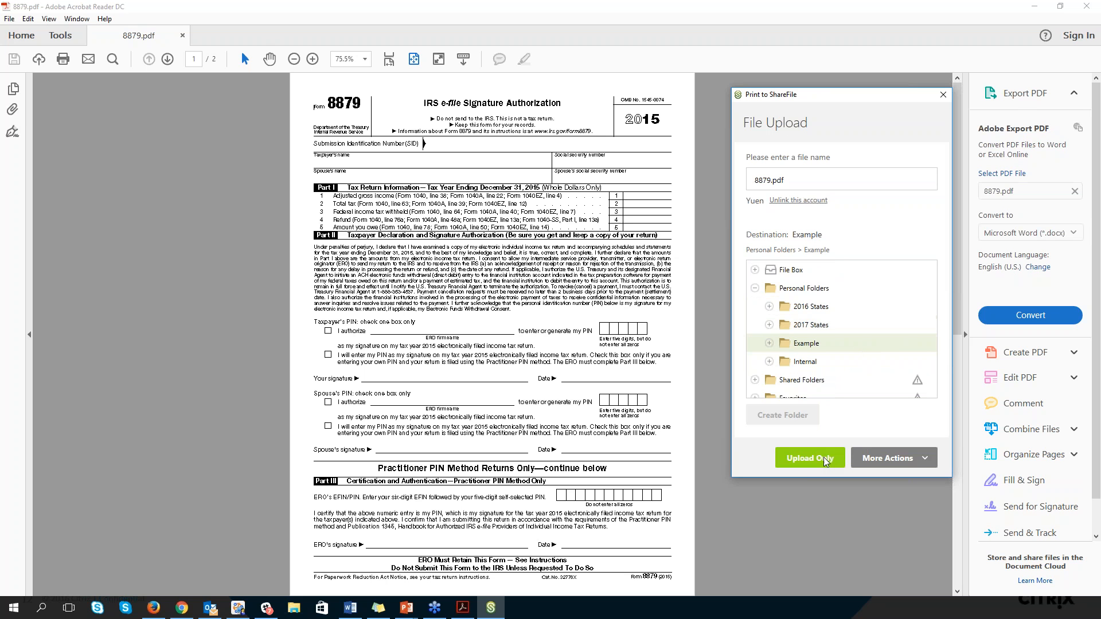
Upload 8879.pdf with the Send for Signature action and maximize the RightSignature browser window
click(928, 457)
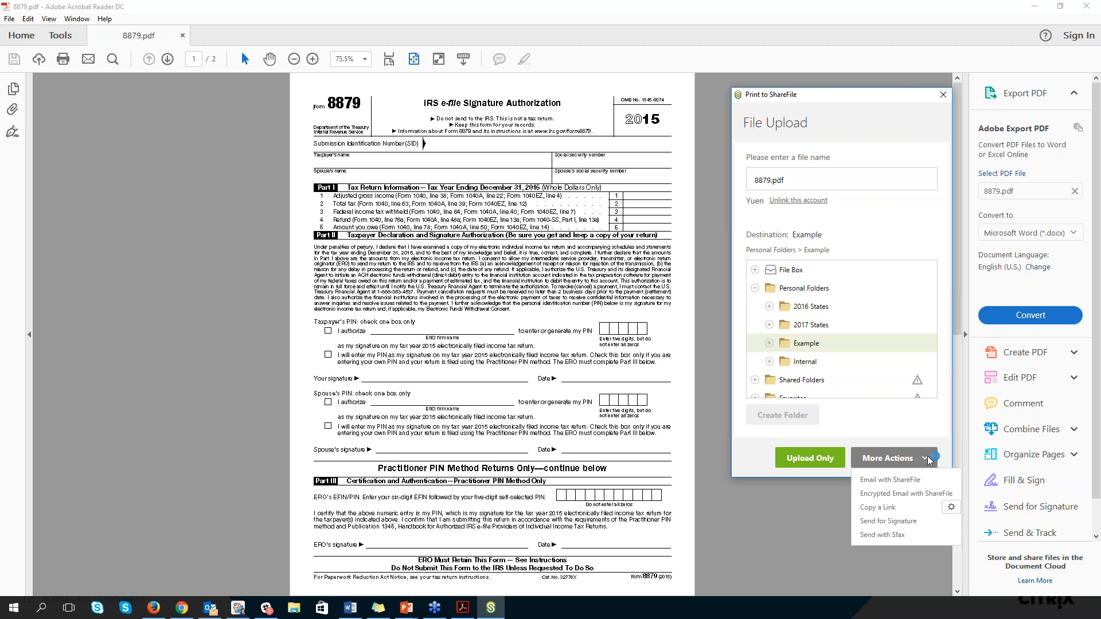
click(897, 521)
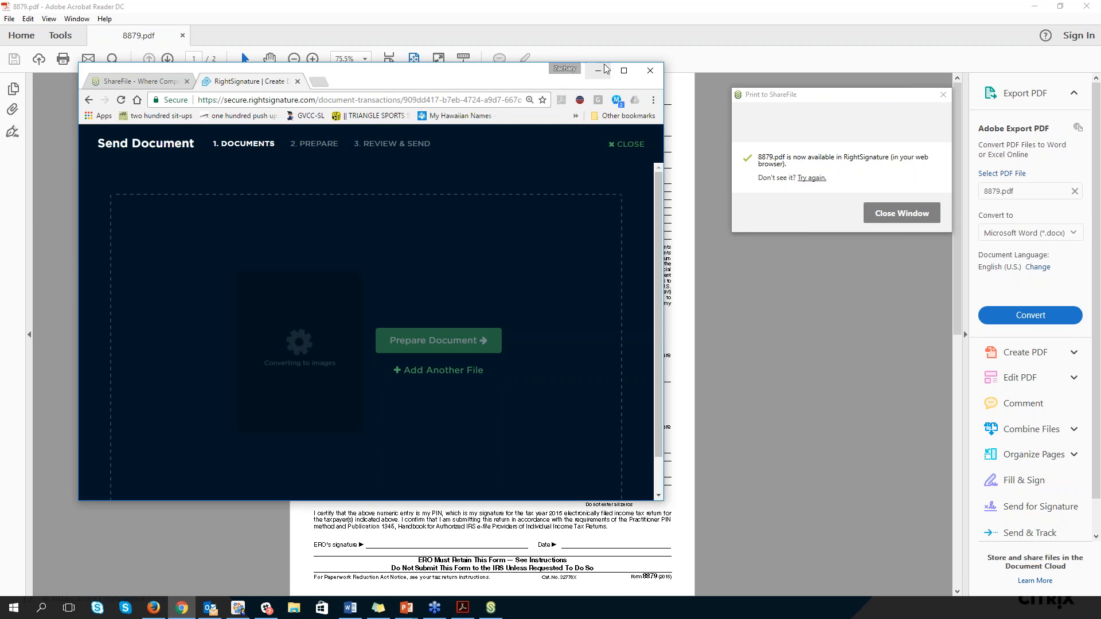
click(624, 69)
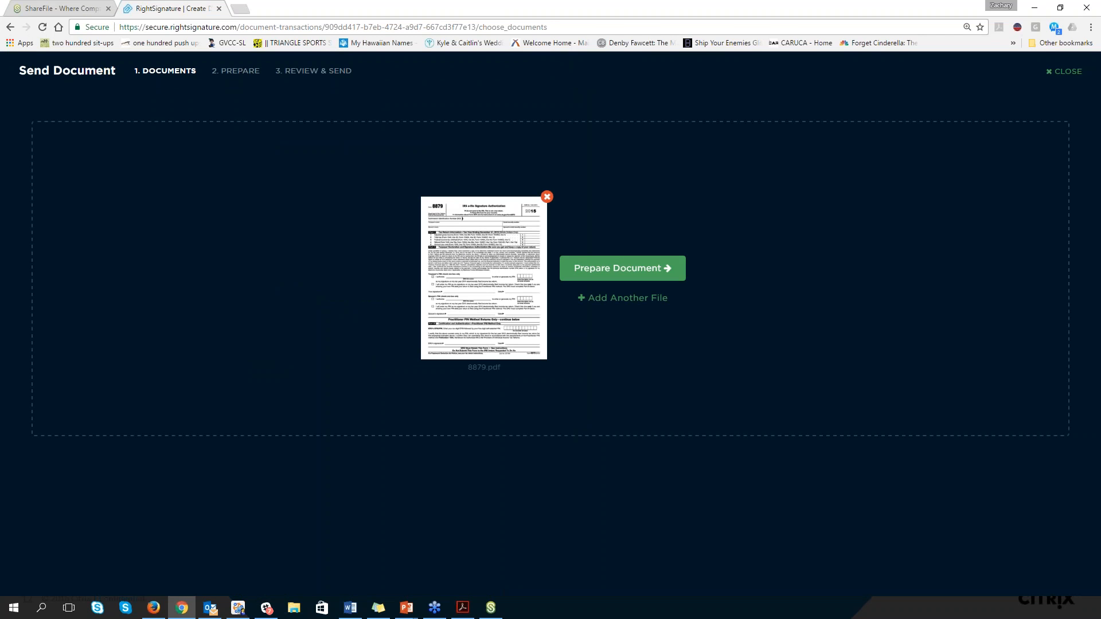
Close the Print to ShareFile window and move the restored RightSignature browser and Acrobat Reader windows away to uncover the presentation slide
double_click(624, 11)
drag(603, 15, 0, 120)
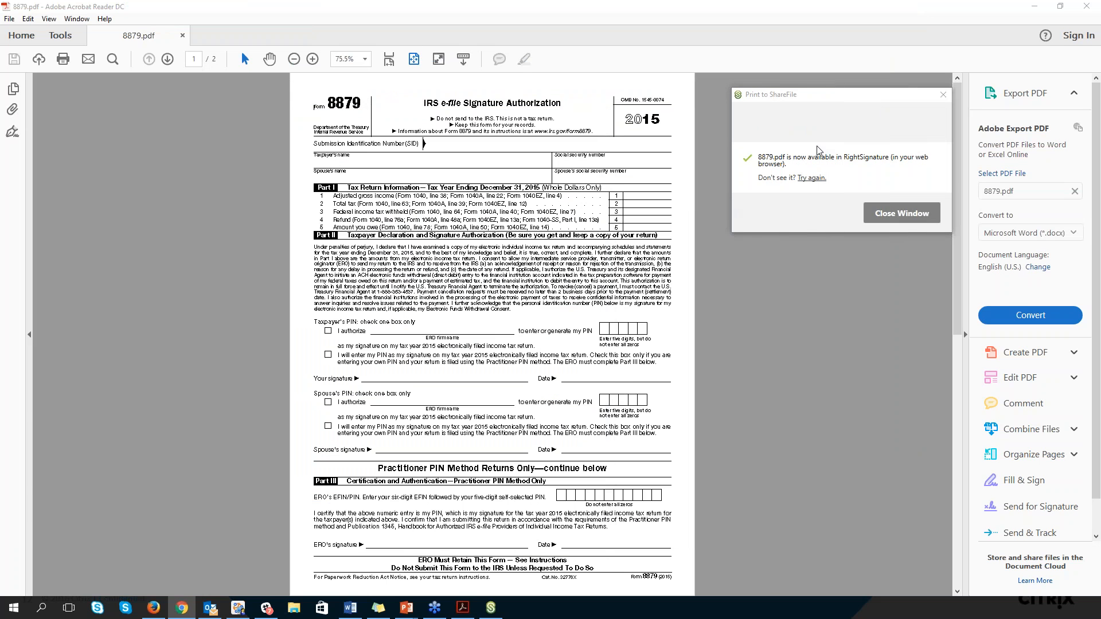
click(894, 211)
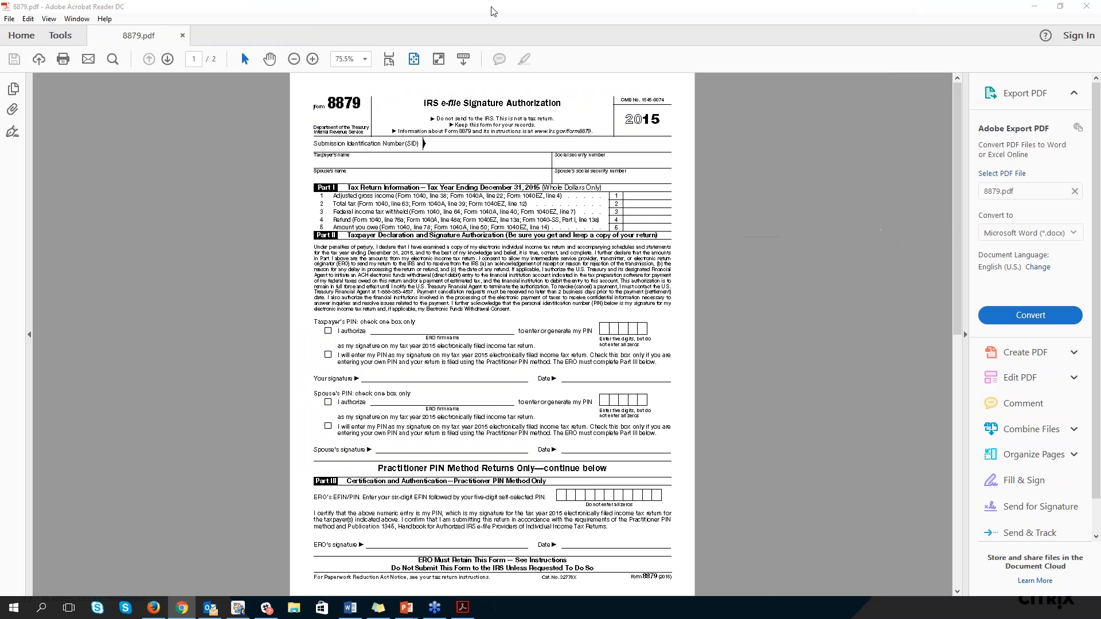
drag(492, 7, 0, 117)
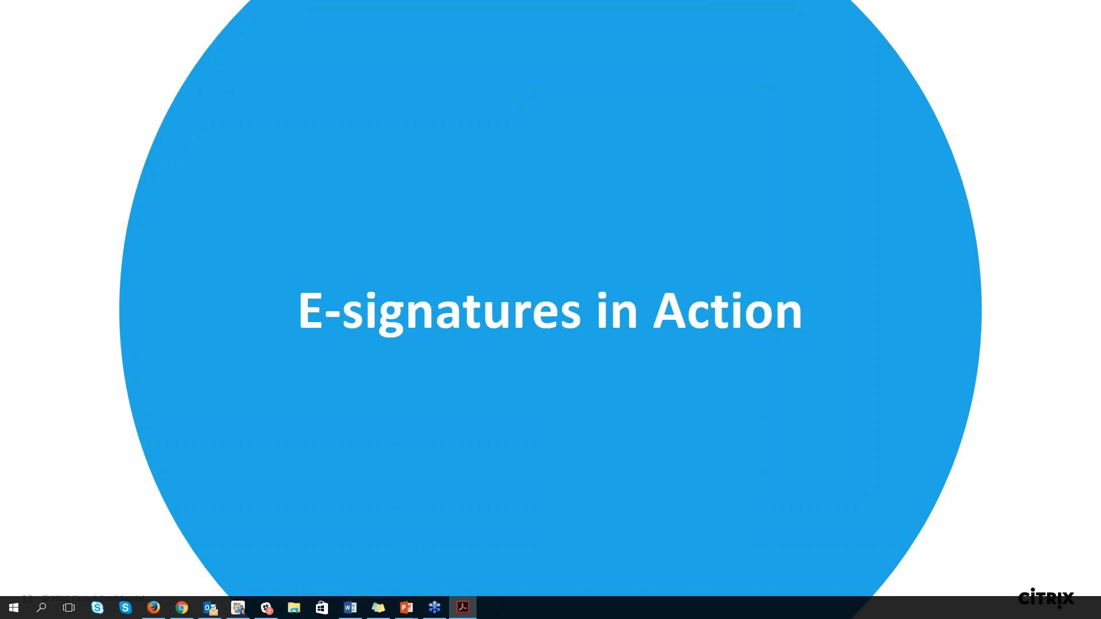
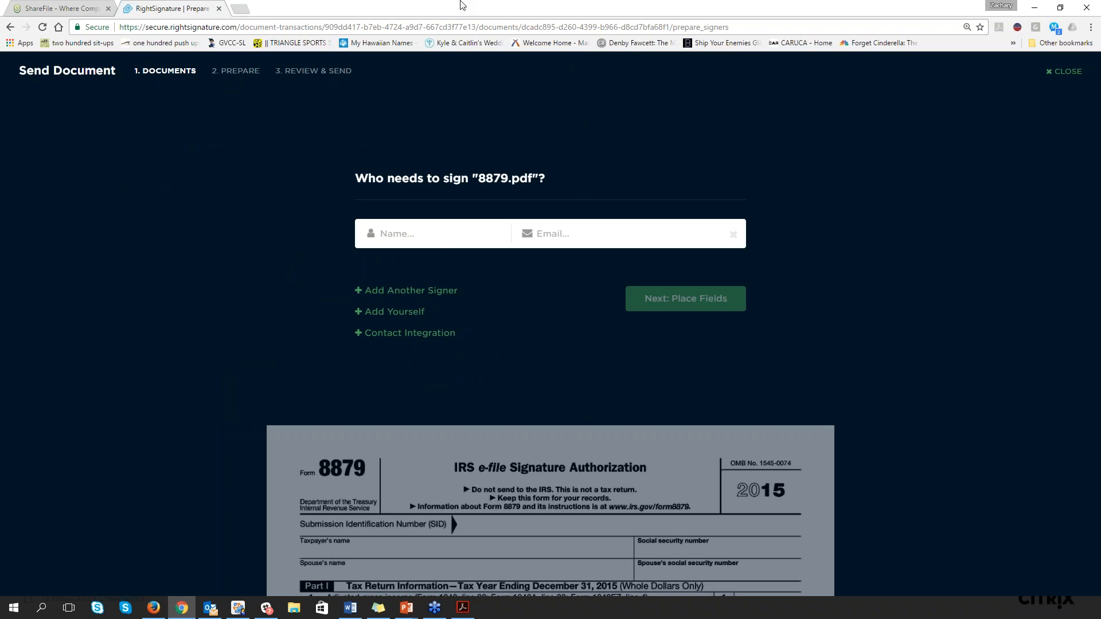
Add the signer for 8879.pdf from the recent contacts and continue to placing fields
text(Adrian)
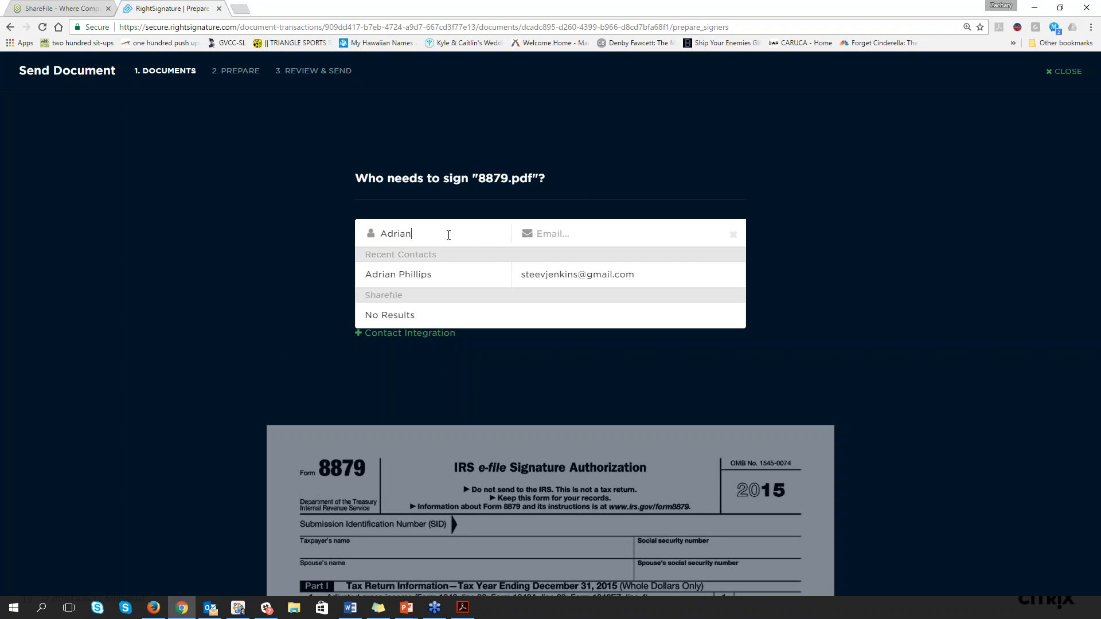
click(462, 278)
click(677, 302)
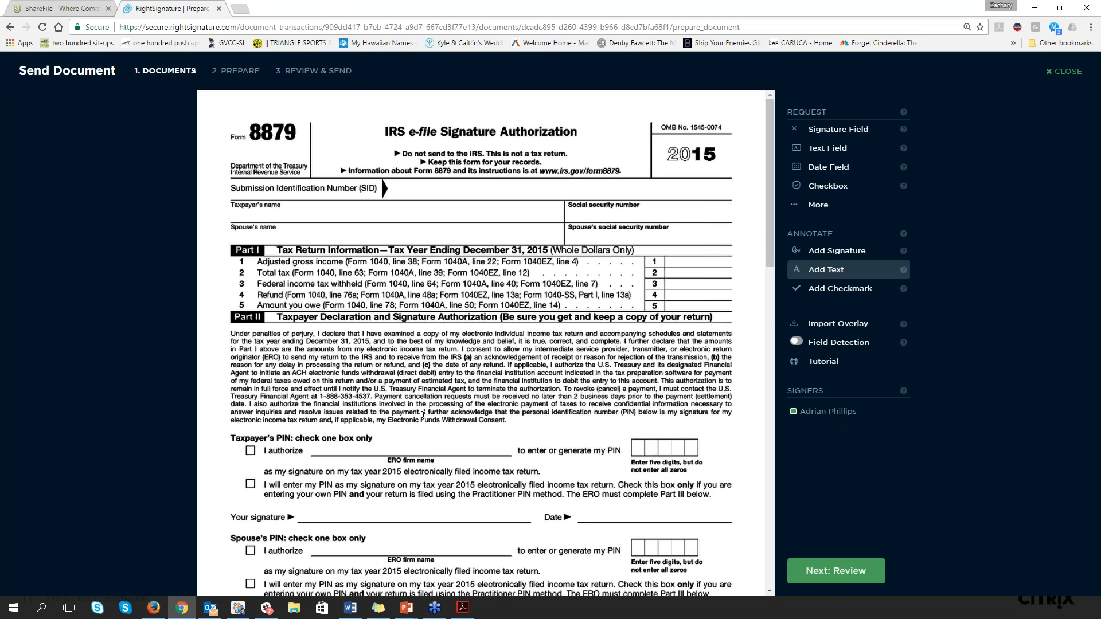
Place a Signature field on the taxpayer's "Your signature" line and a Date field beside it, and check the signature field's options
scroll(424, 415, down, 1)
scroll(423, 415, down, 3)
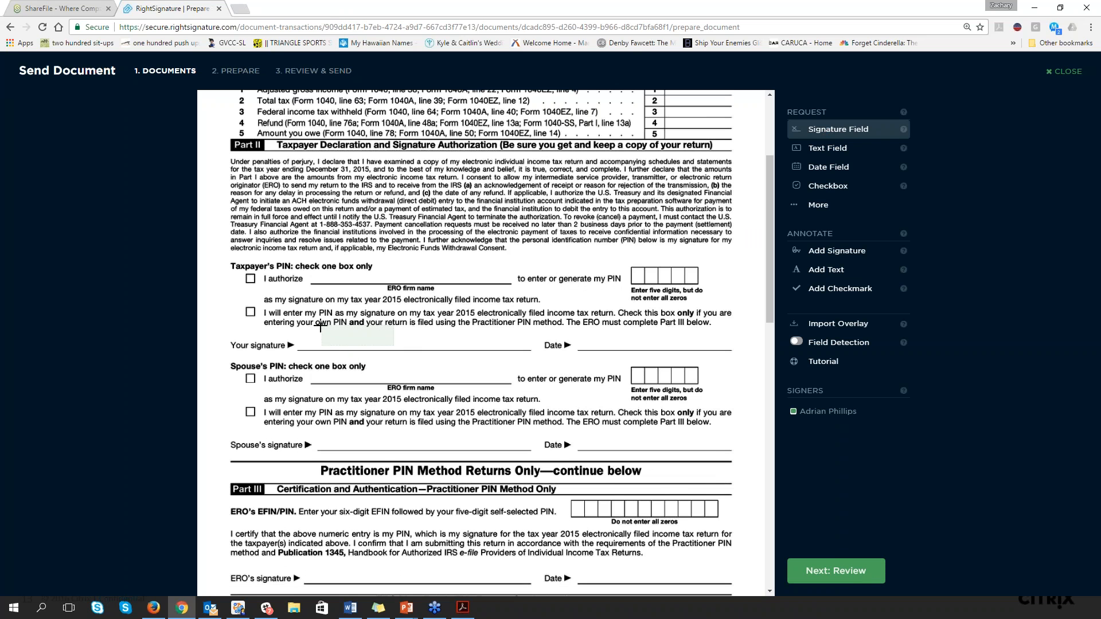
click(319, 327)
drag(391, 345, 402, 348)
click(819, 171)
mouse_move(593, 326)
mouse_down()
mouse_move(583, 329)
mouse_move(609, 352)
mouse_move(663, 339)
mouse_up()
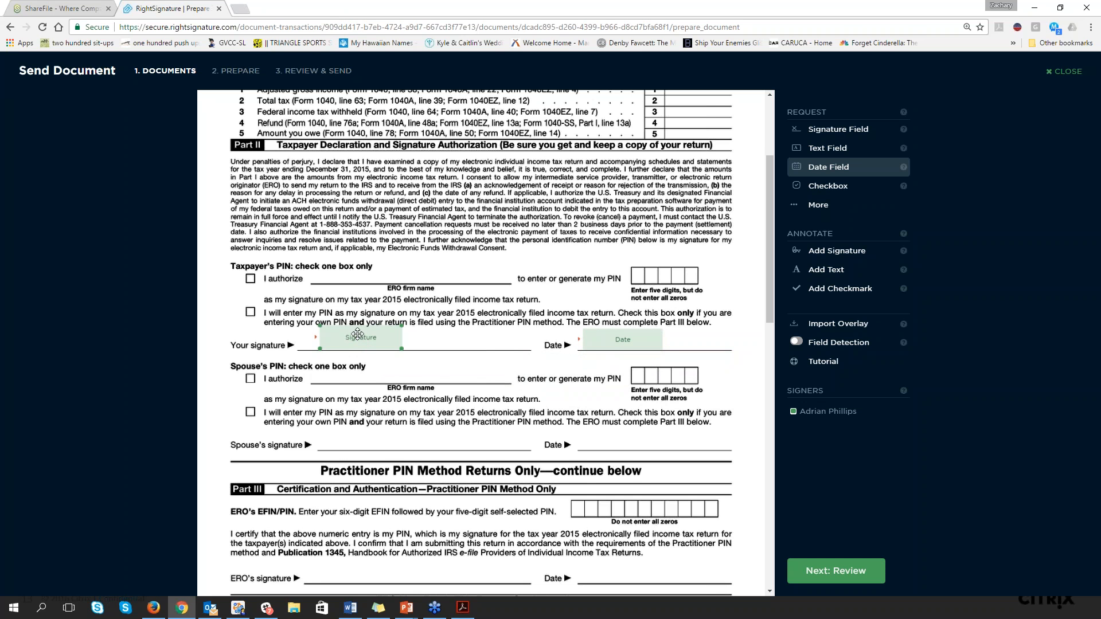
click(358, 332)
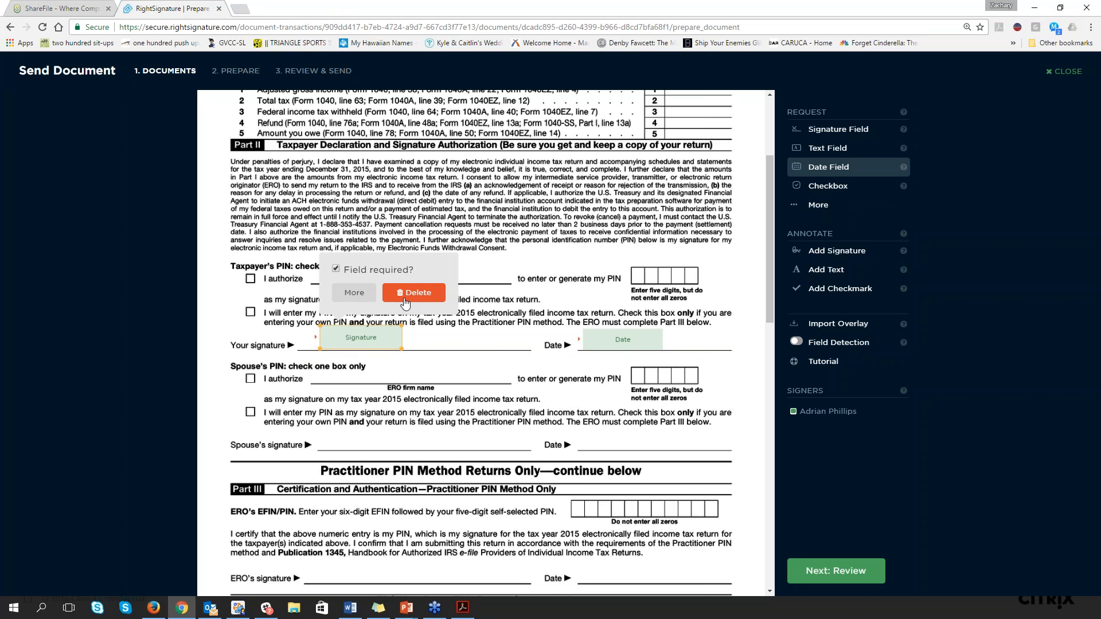
click(417, 332)
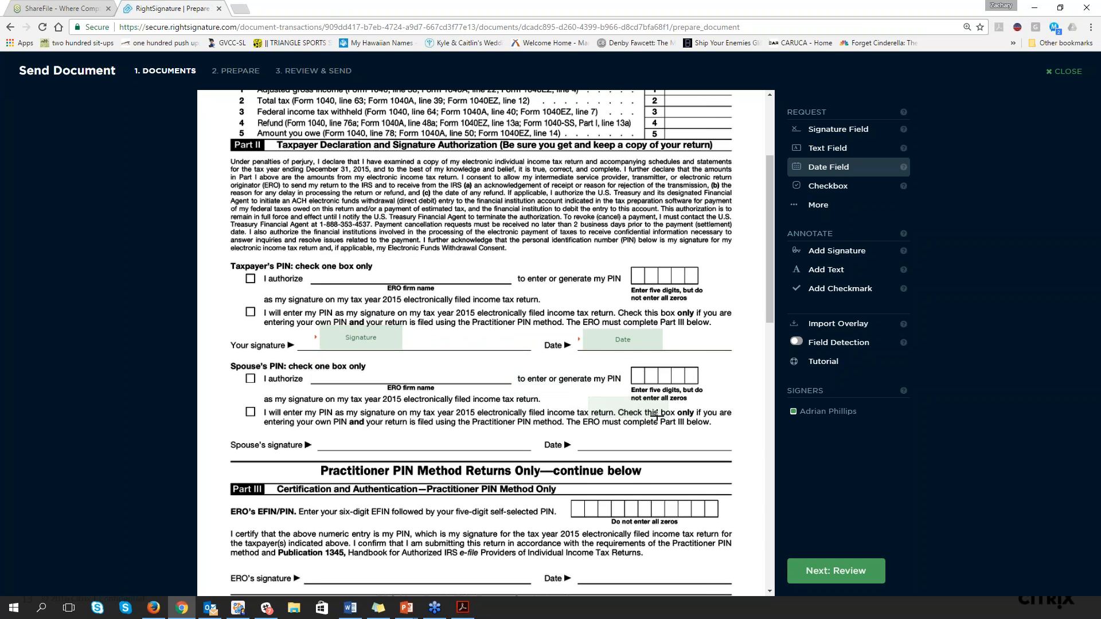
Review and send the 8879 document for signature without a message, and refresh its details page to update the signing status
click(818, 569)
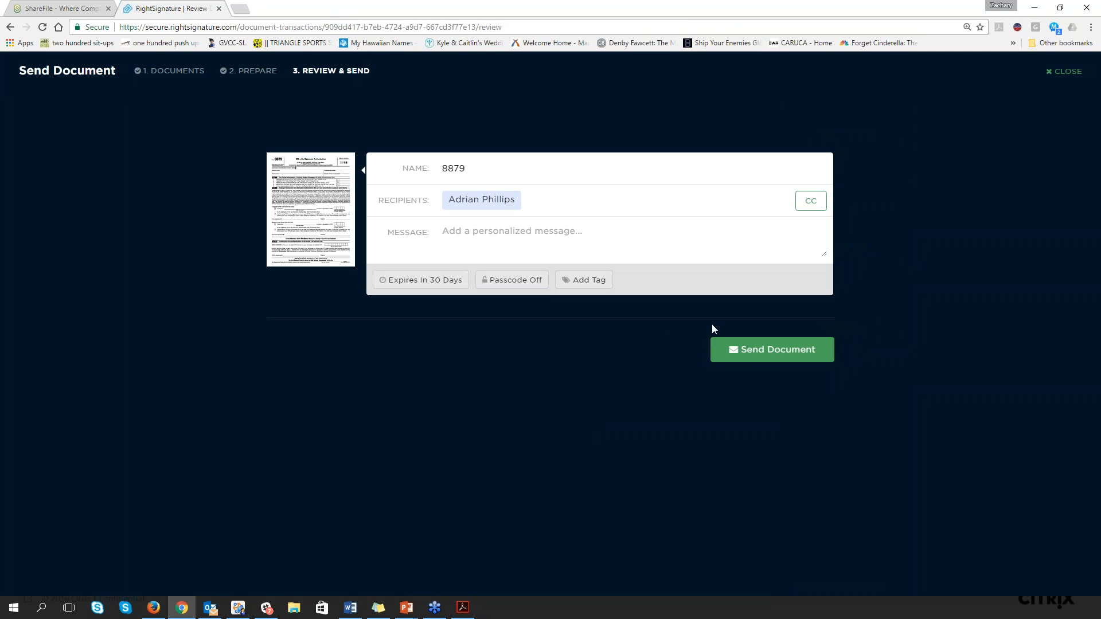
click(752, 354)
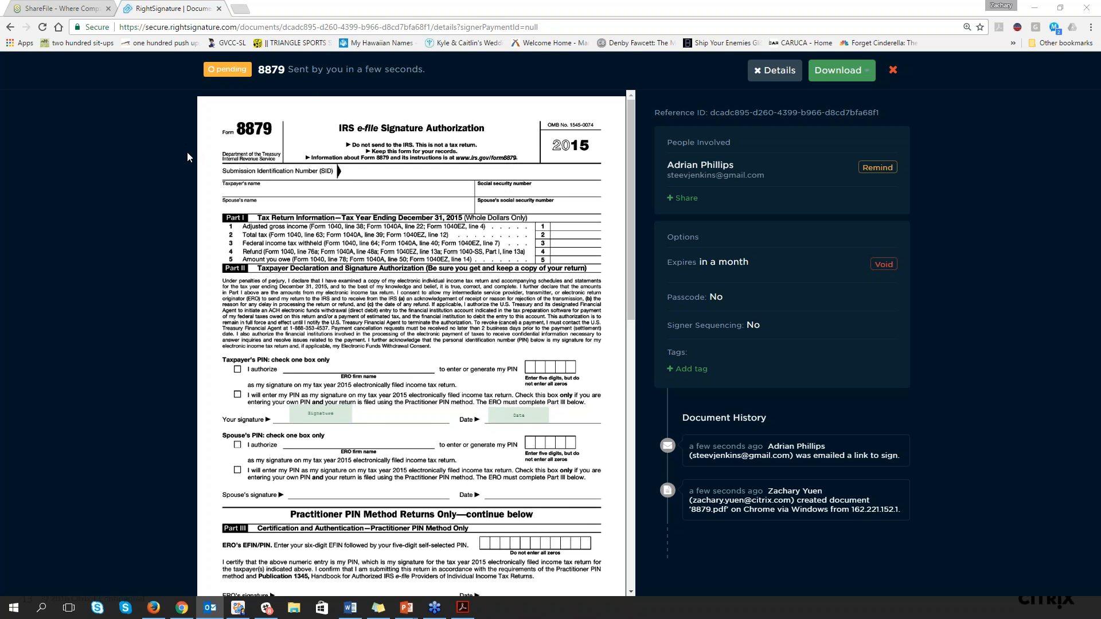
click(48, 30)
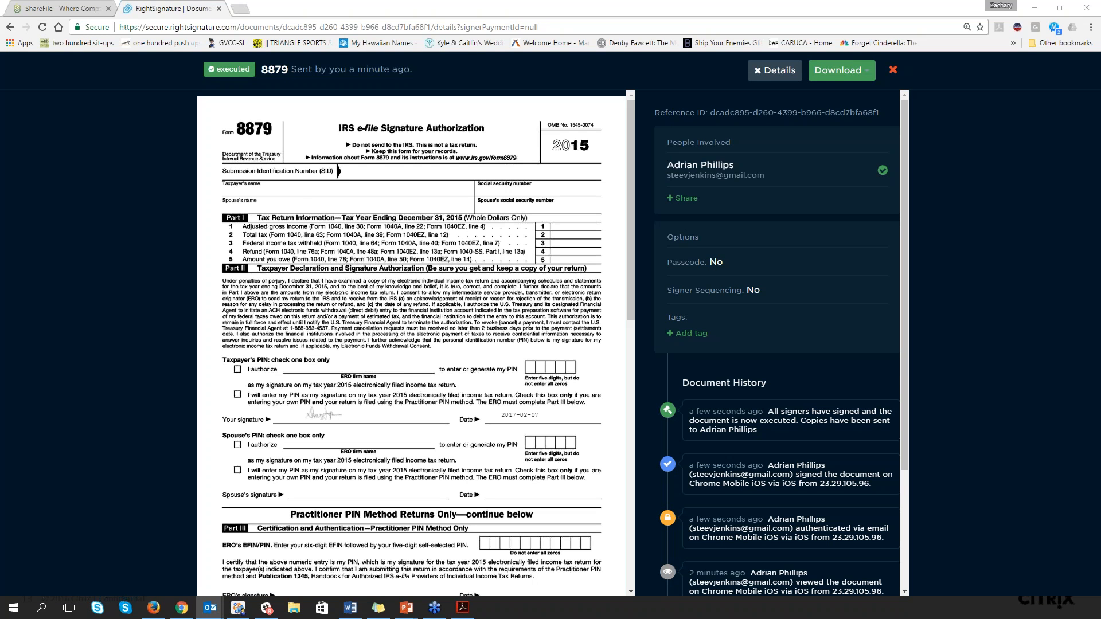
Switch to Outlook, open the "Document '8879' has been executed" email and follow its View Document link
drag(1, 189, 396, 7)
click(165, 153)
click(193, 159)
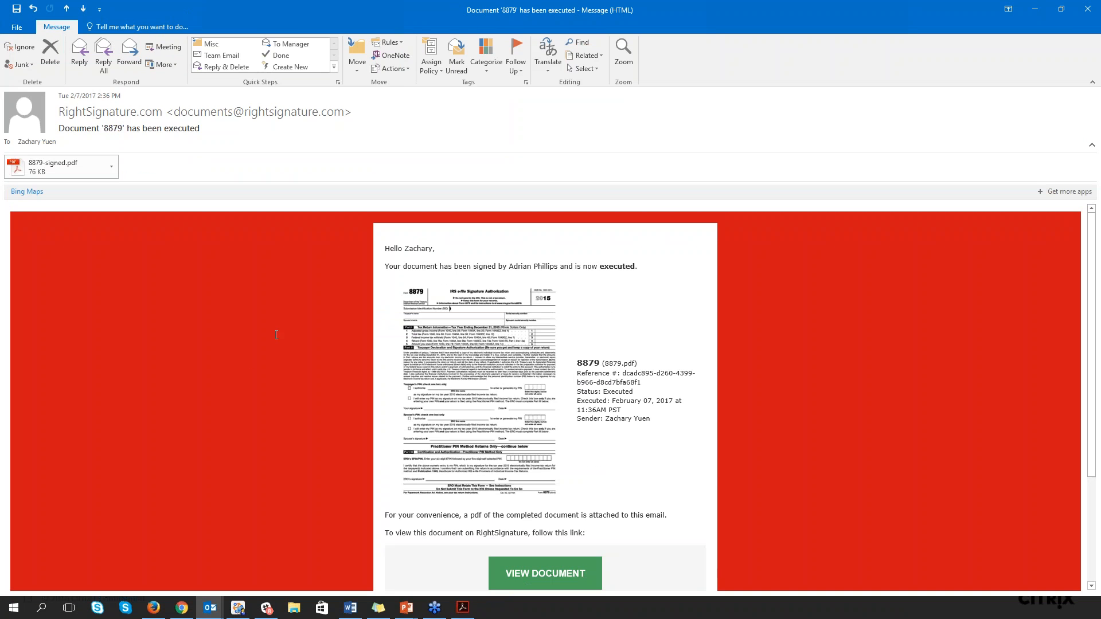
scroll(258, 352, down, 1)
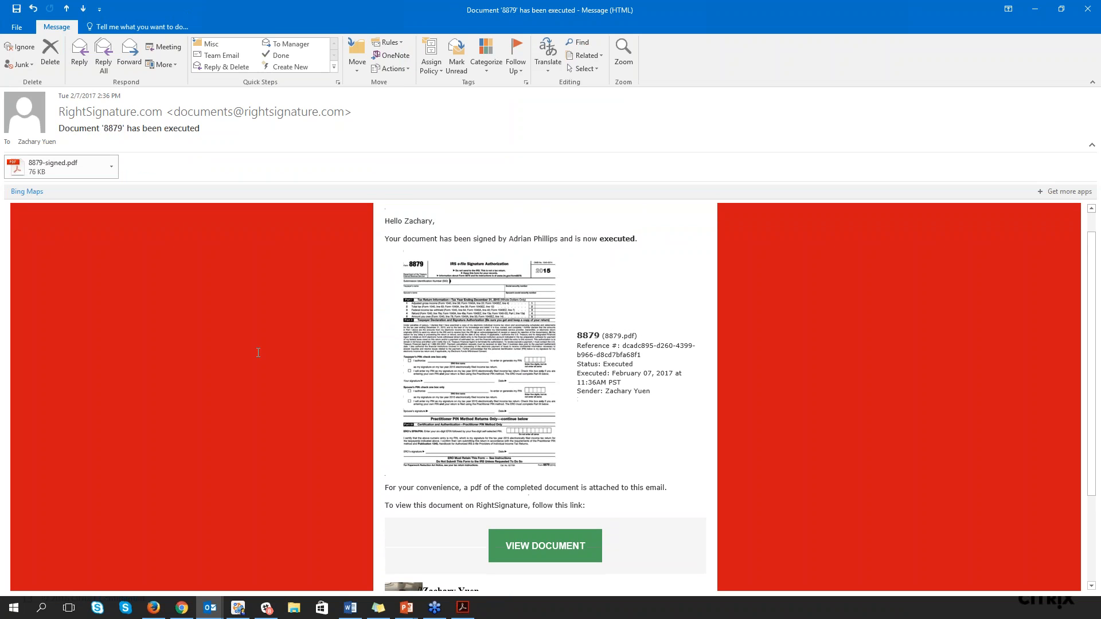
scroll(258, 352, down, 1)
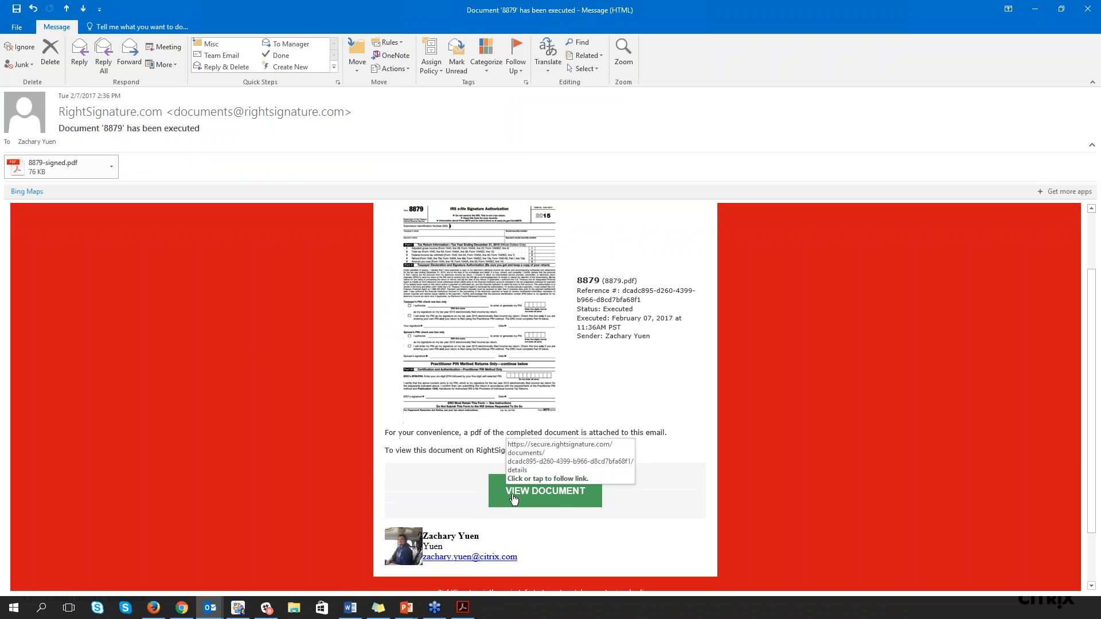
click(514, 498)
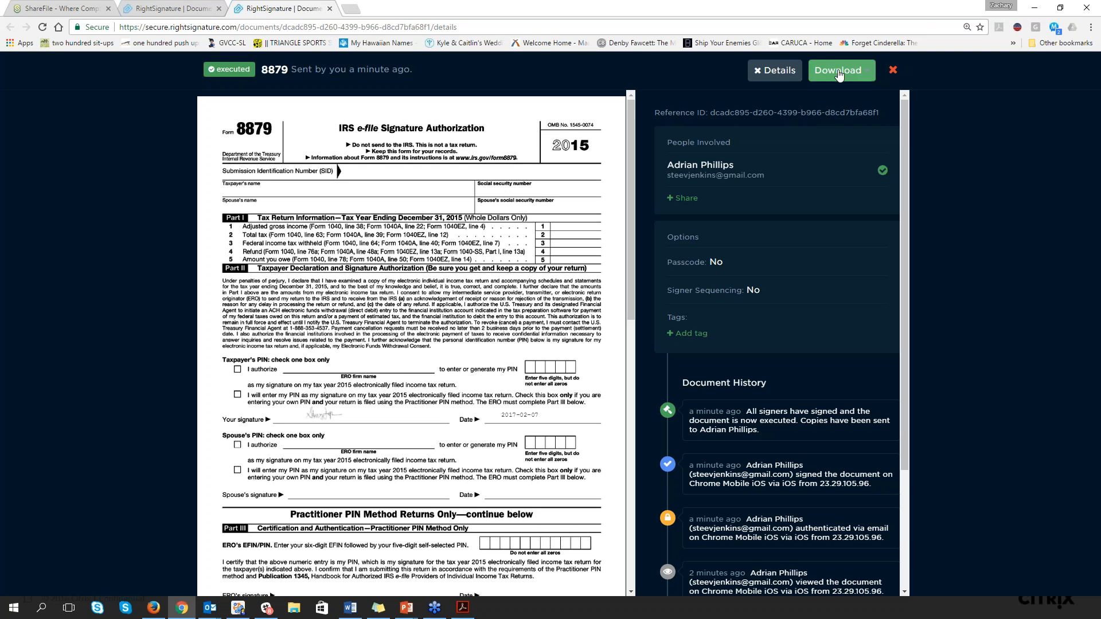
Download the Signature Certificate of the executed 8879 document and open 8879-certificate.pdf
click(839, 75)
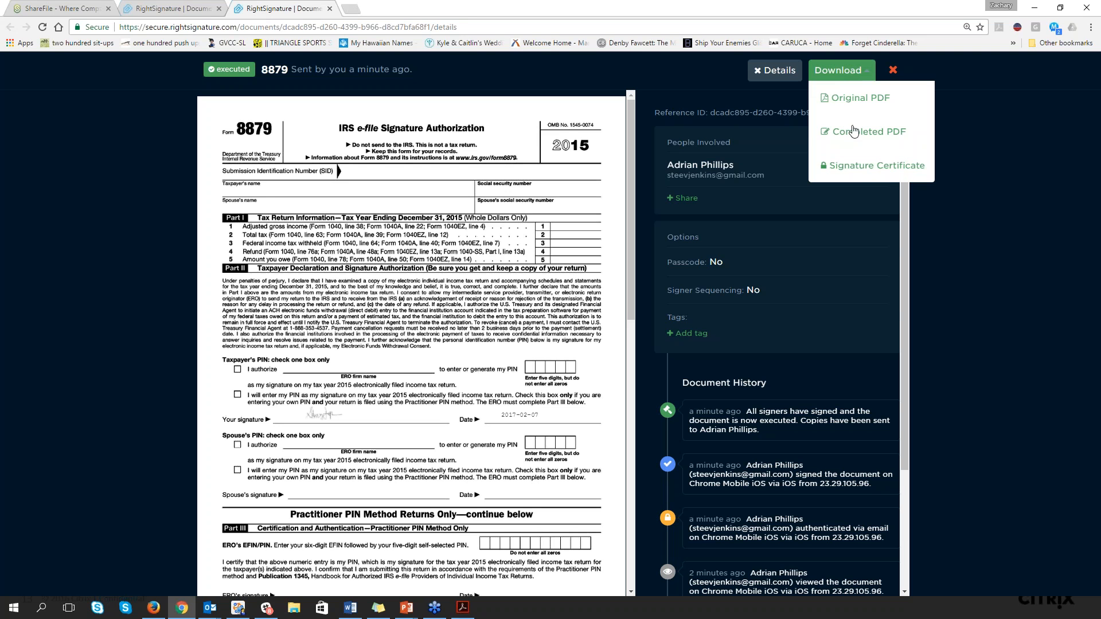
click(859, 172)
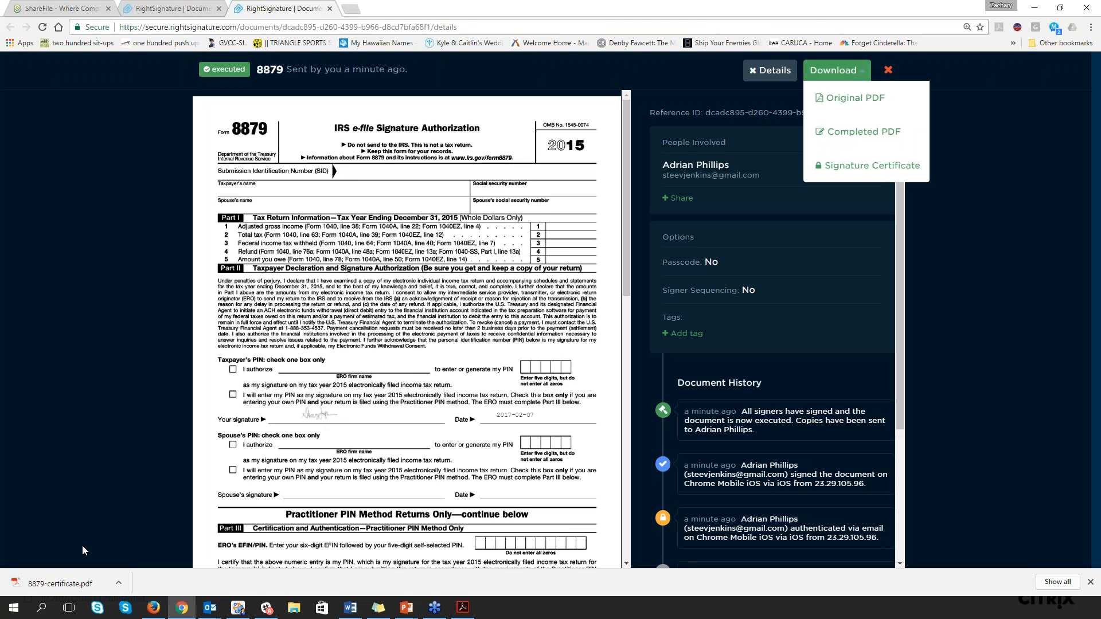
click(78, 585)
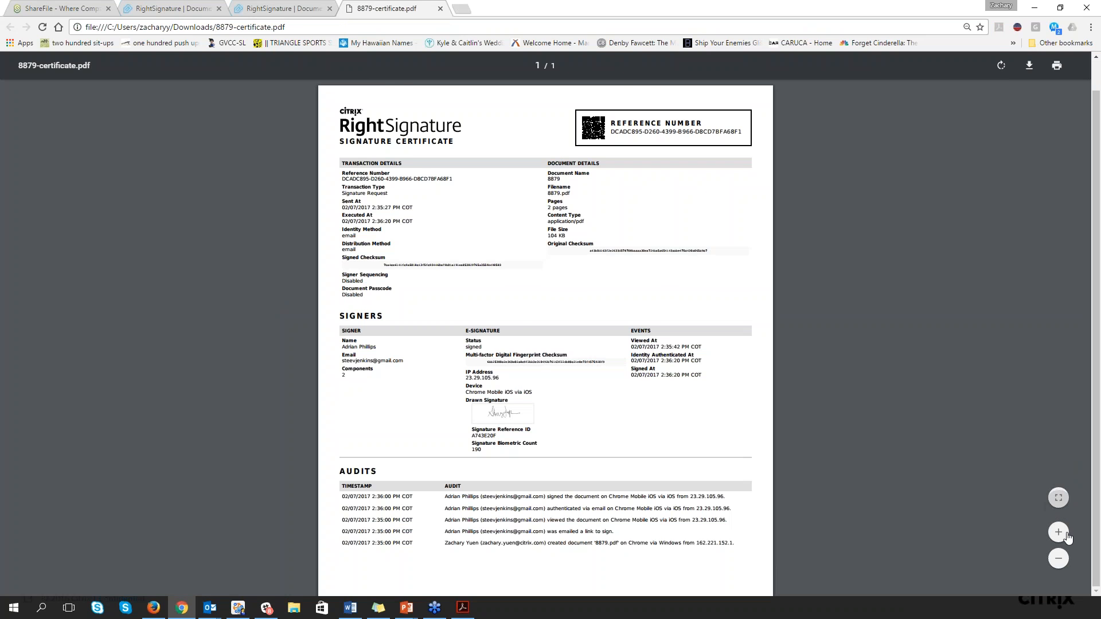
Enlarge the signature certificate and examine its signer, e-signature and audit details
click(1059, 533)
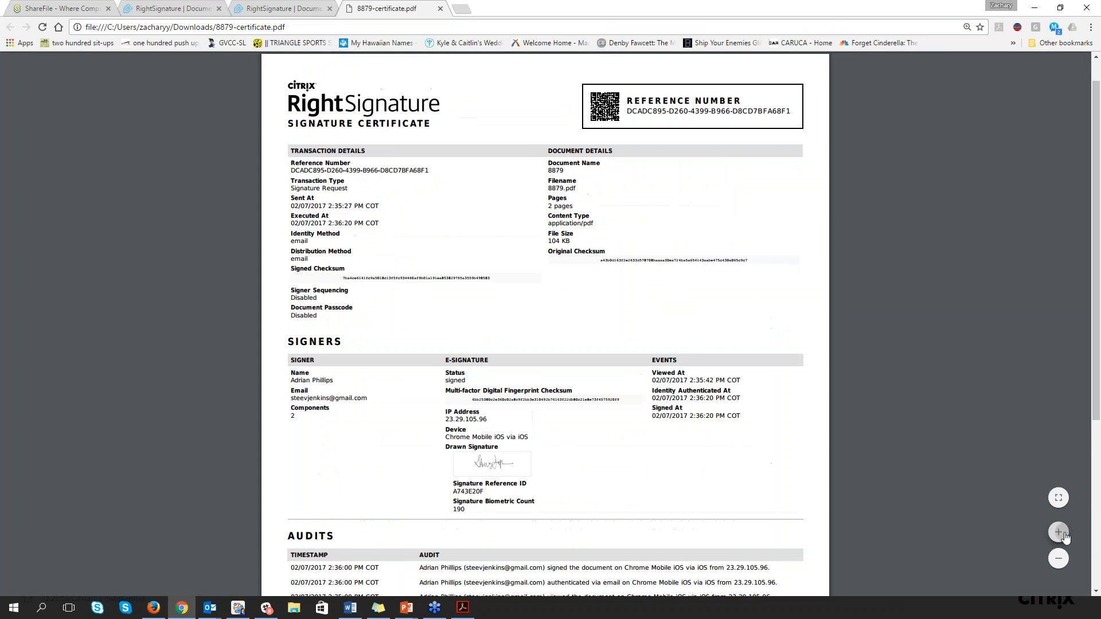
click(1062, 535)
scroll(625, 516, down, 8)
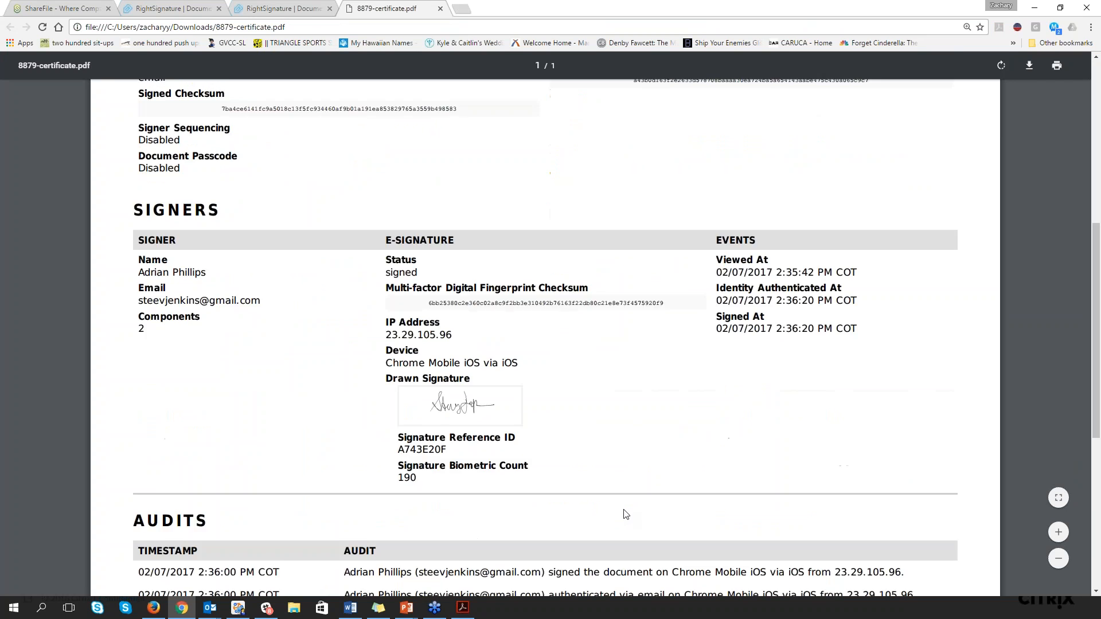
scroll(459, 413, up, 3)
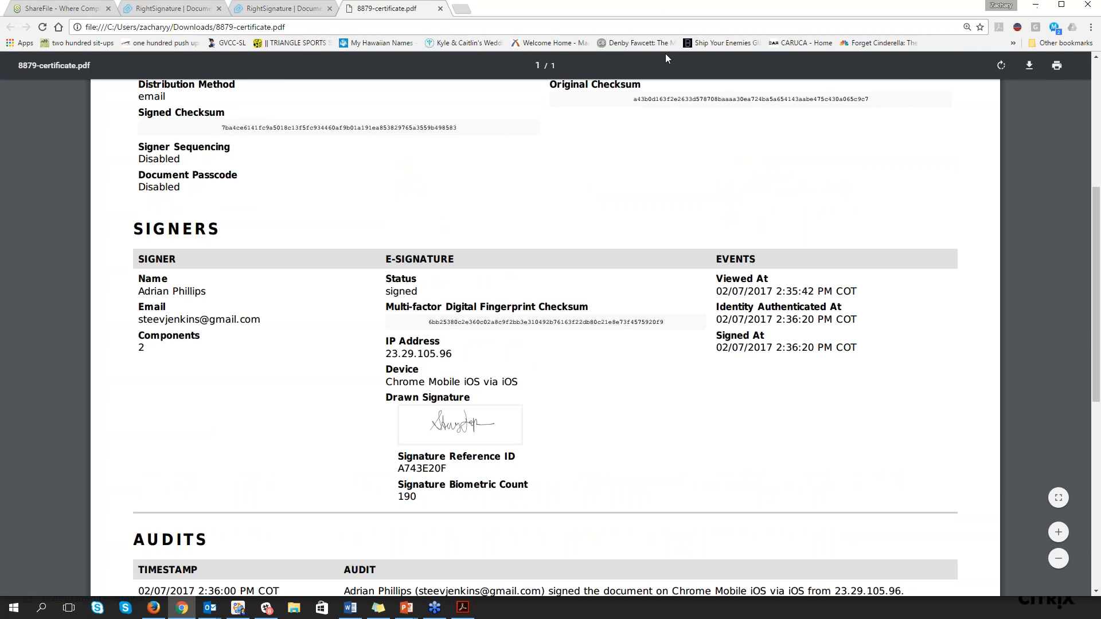
Move the browser away and close the email to return to the PowerPoint presentation, and advance to the "E-signatures in Action" slide
click(1060, 8)
drag(309, 98, 0, 98)
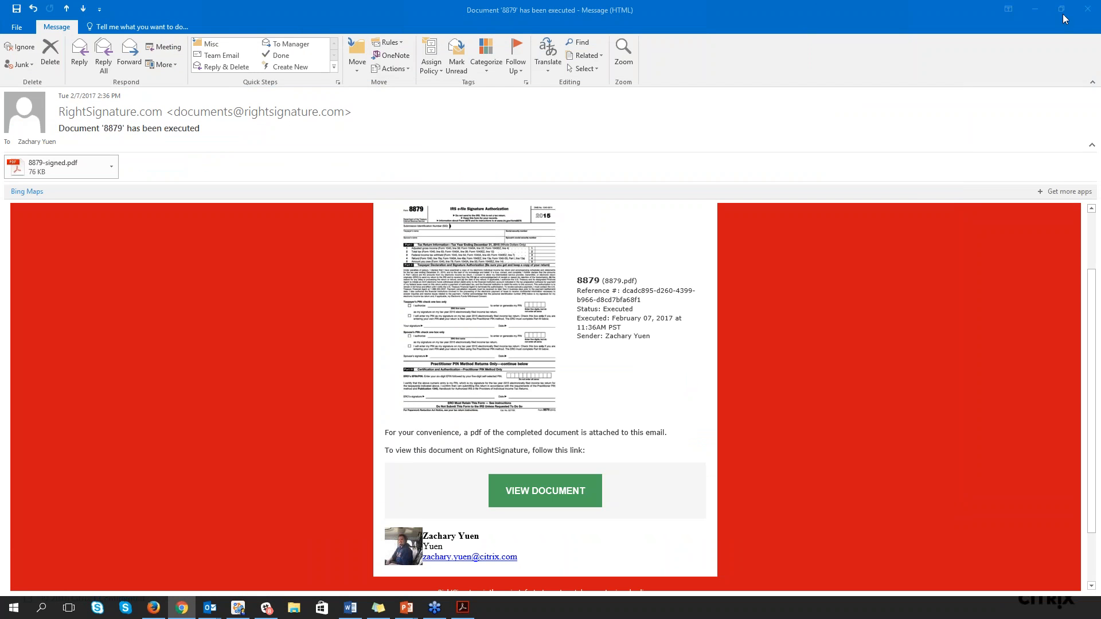
click(1087, 8)
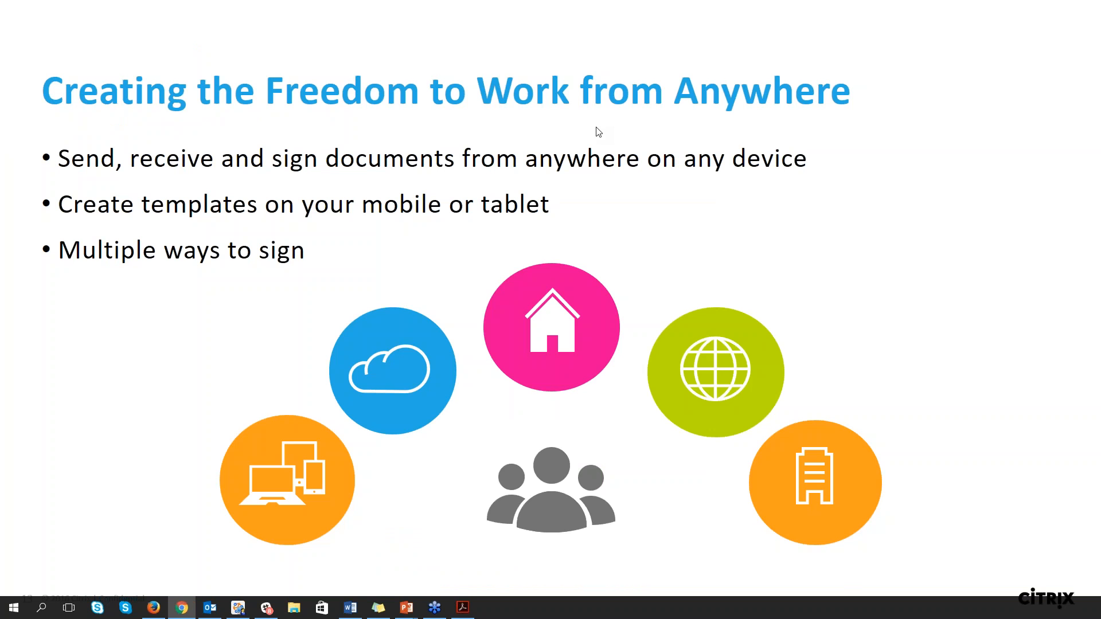
key(alt+Tab)
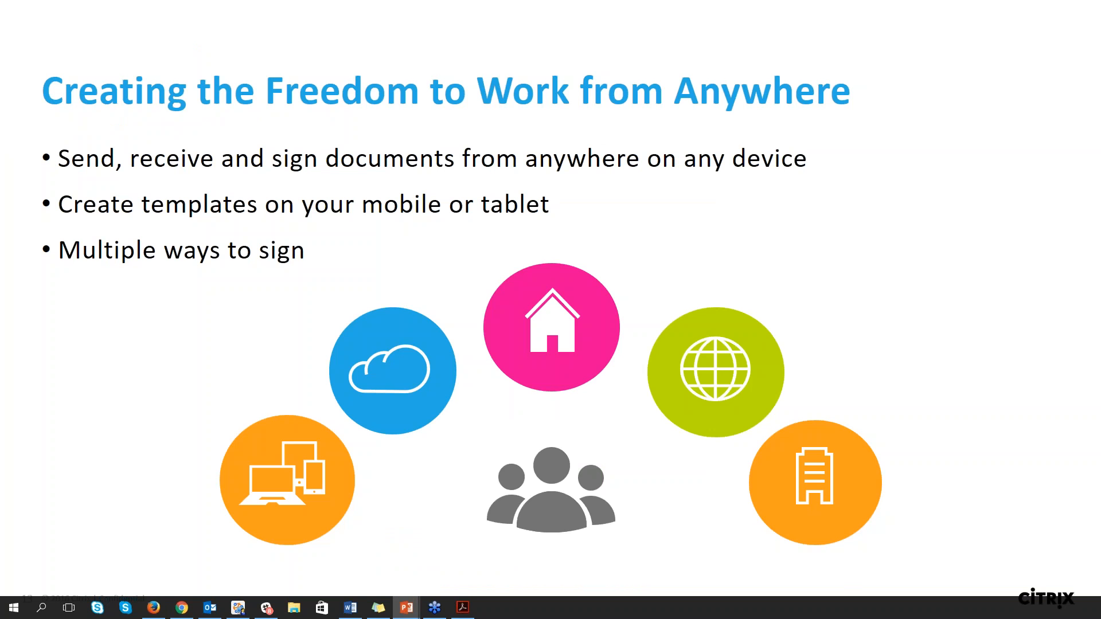
key(Right)
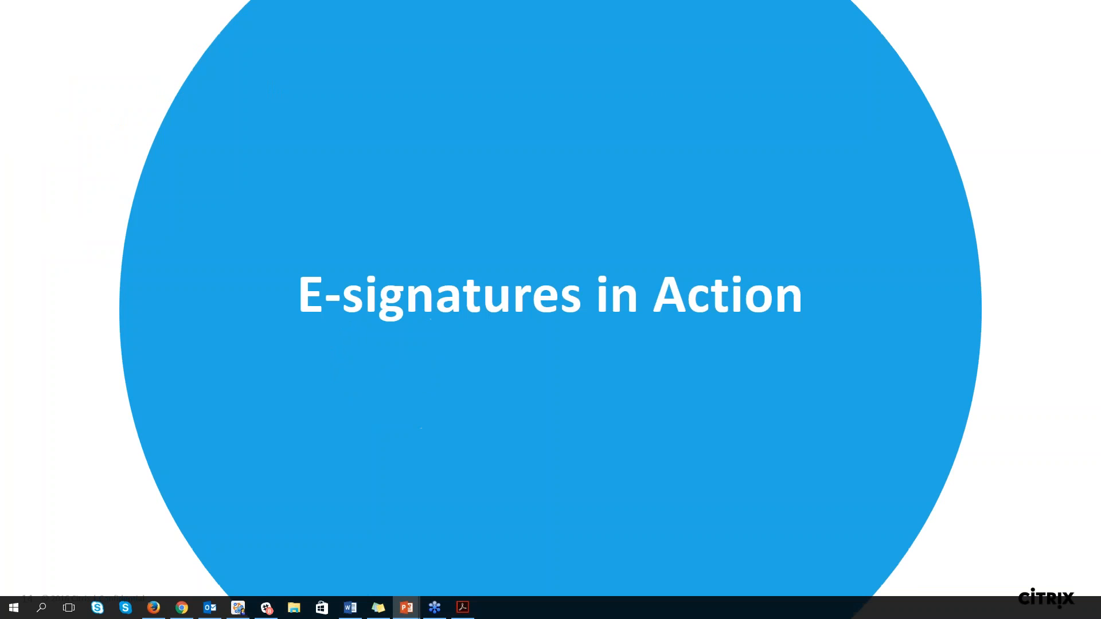
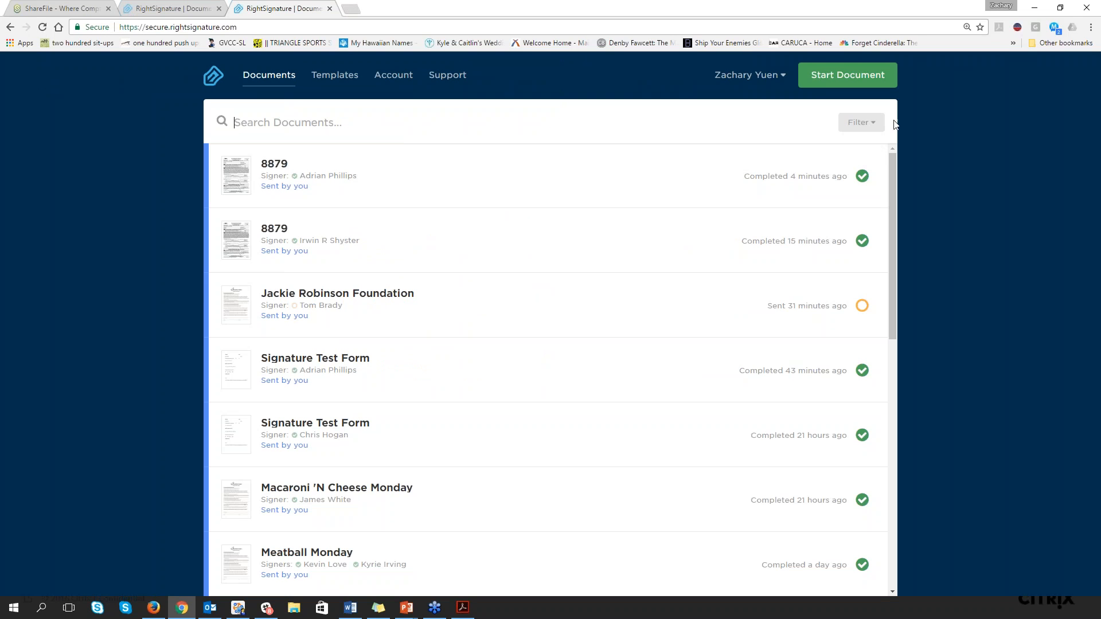
Start a send-for-signature document, upload the 8879 PDF from the Desktop and continue to preparing it
click(831, 79)
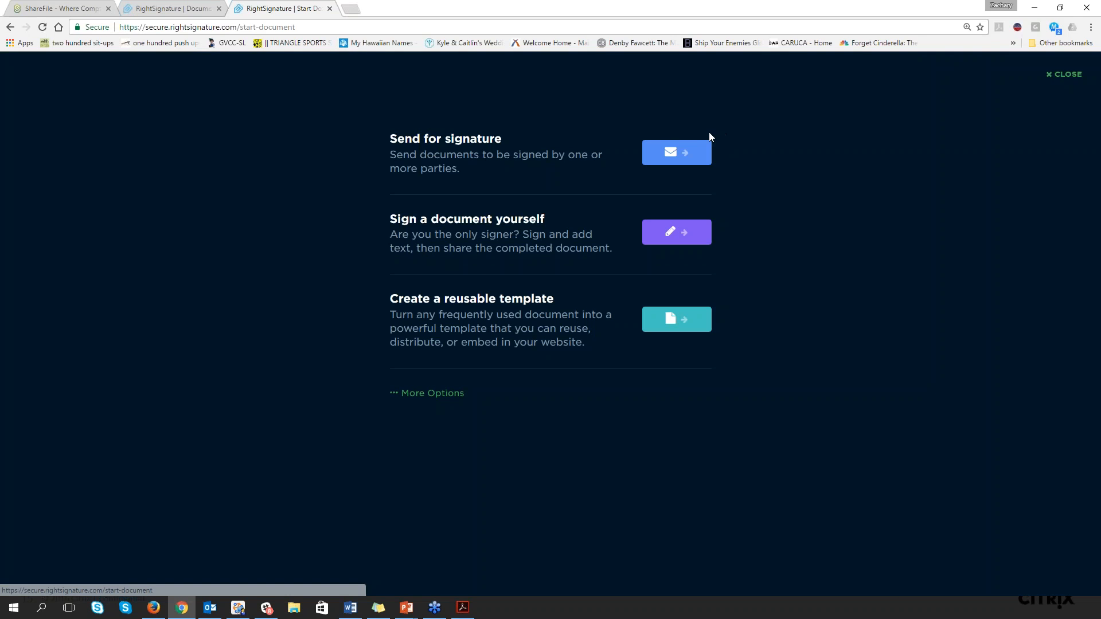
click(670, 151)
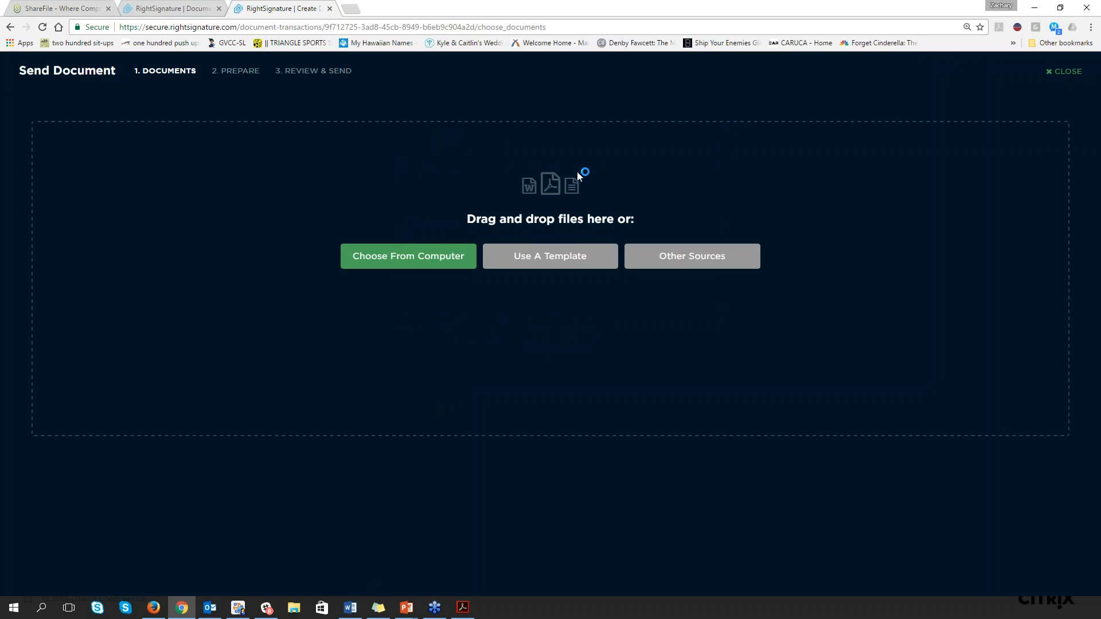
click(423, 257)
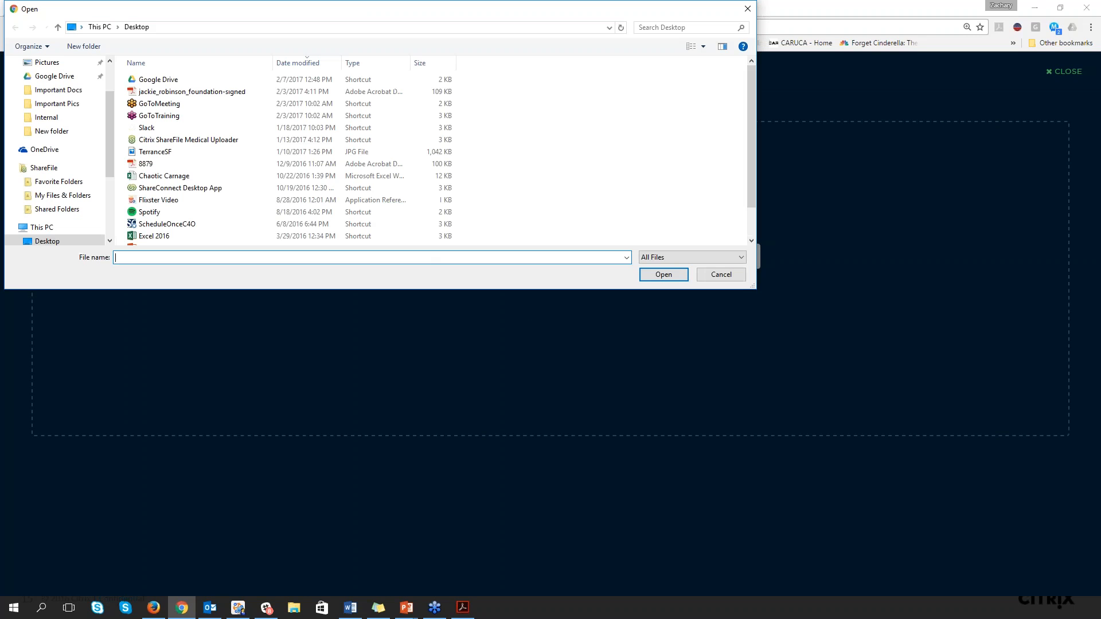
double_click(167, 164)
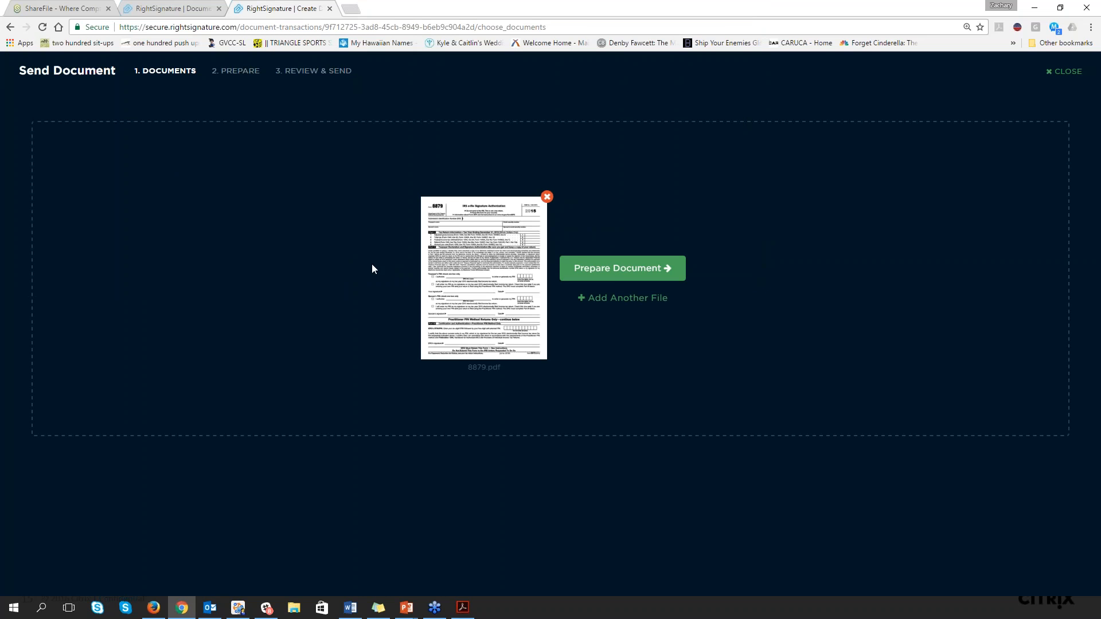
click(608, 270)
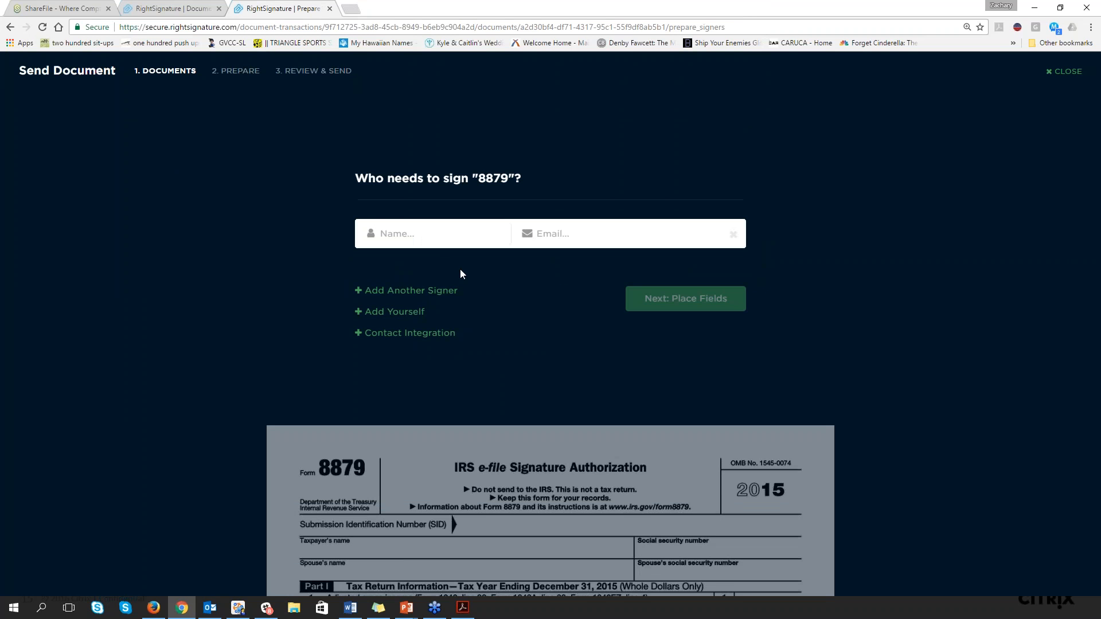
Enter Tom Brady as the first signer by choosing his recent contact with its saved e-mail
click(427, 226)
text(Tom Brad)
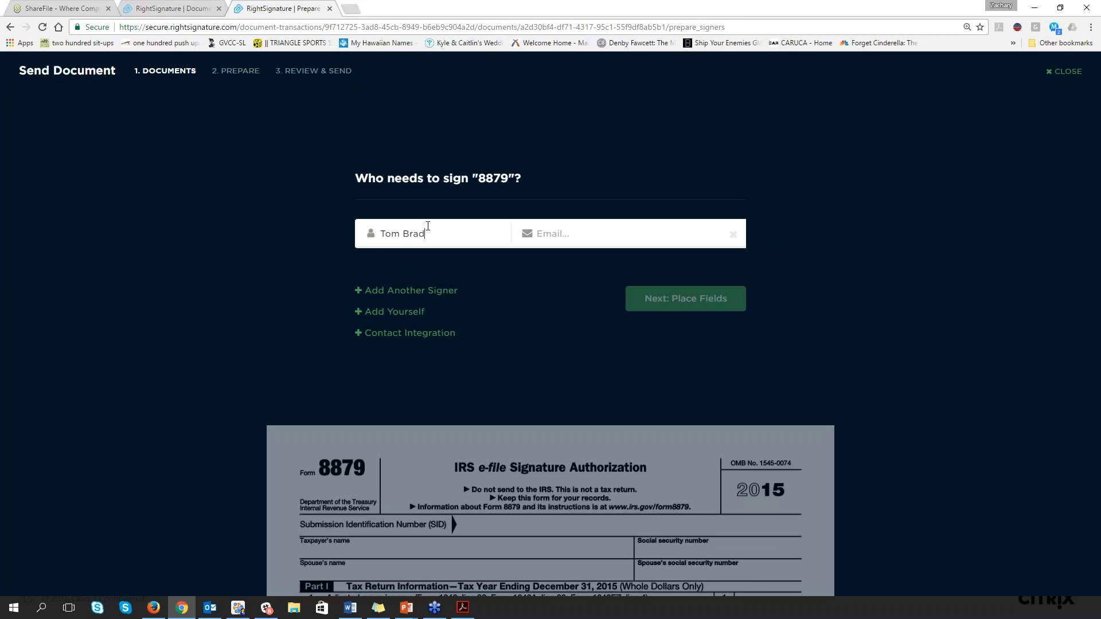
text(y)
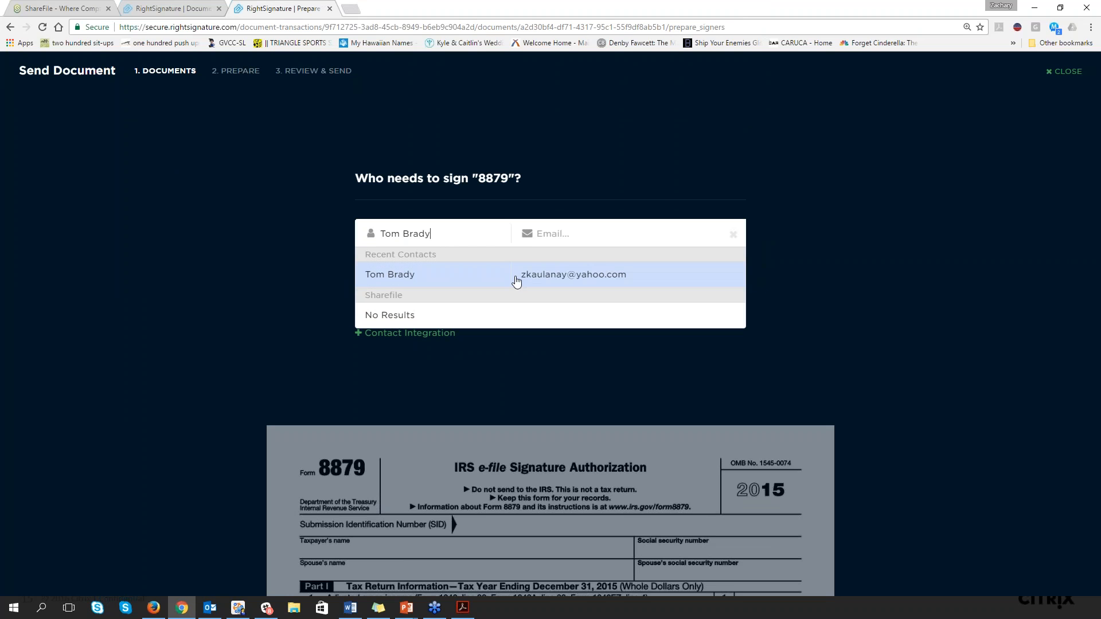
click(513, 278)
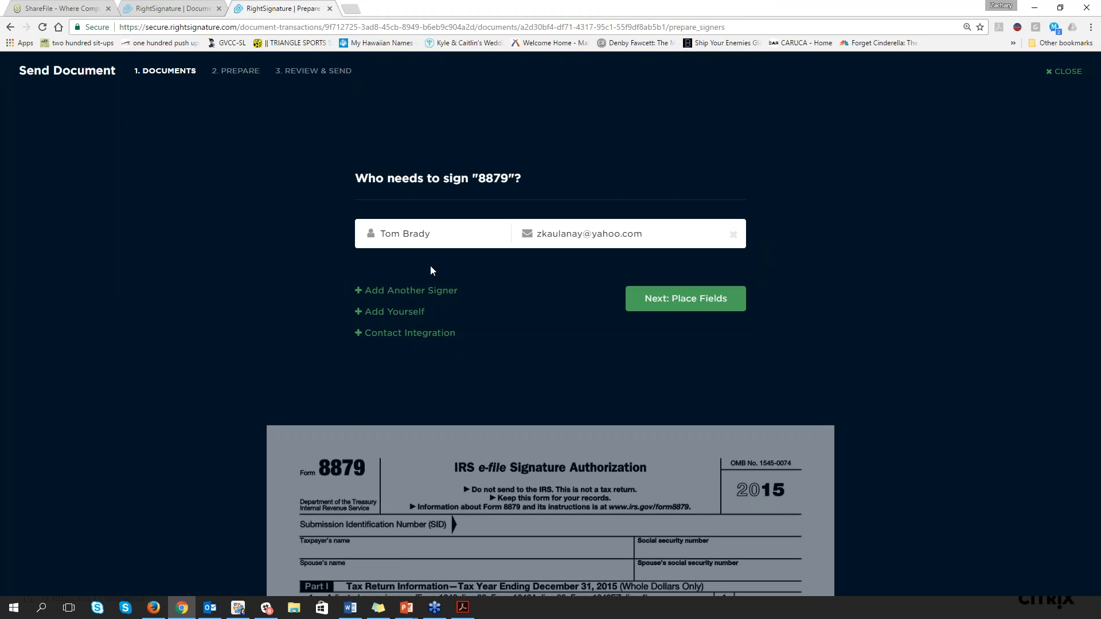
Add a second signer named Gisele Bundchen to the 8879 document, keeping only two signer entries
click(380, 292)
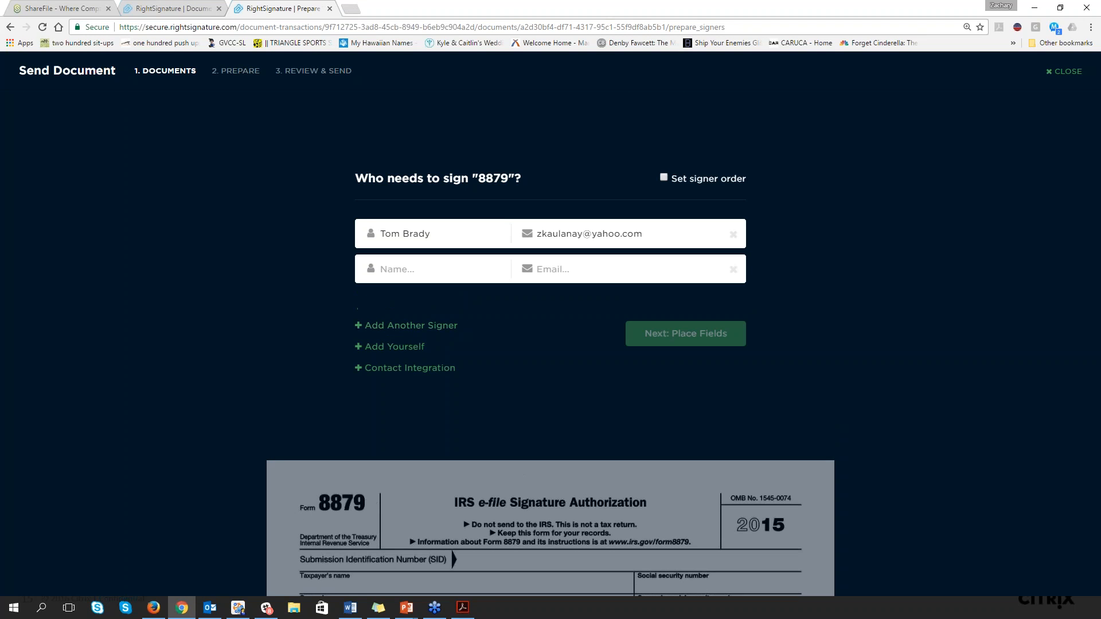
click(372, 326)
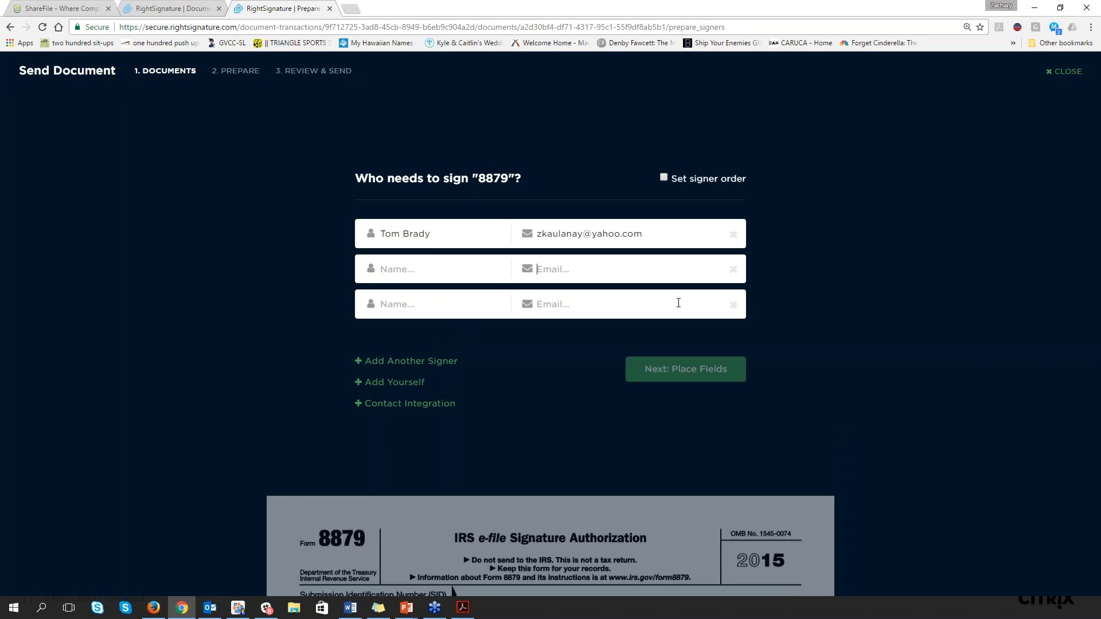
click(732, 305)
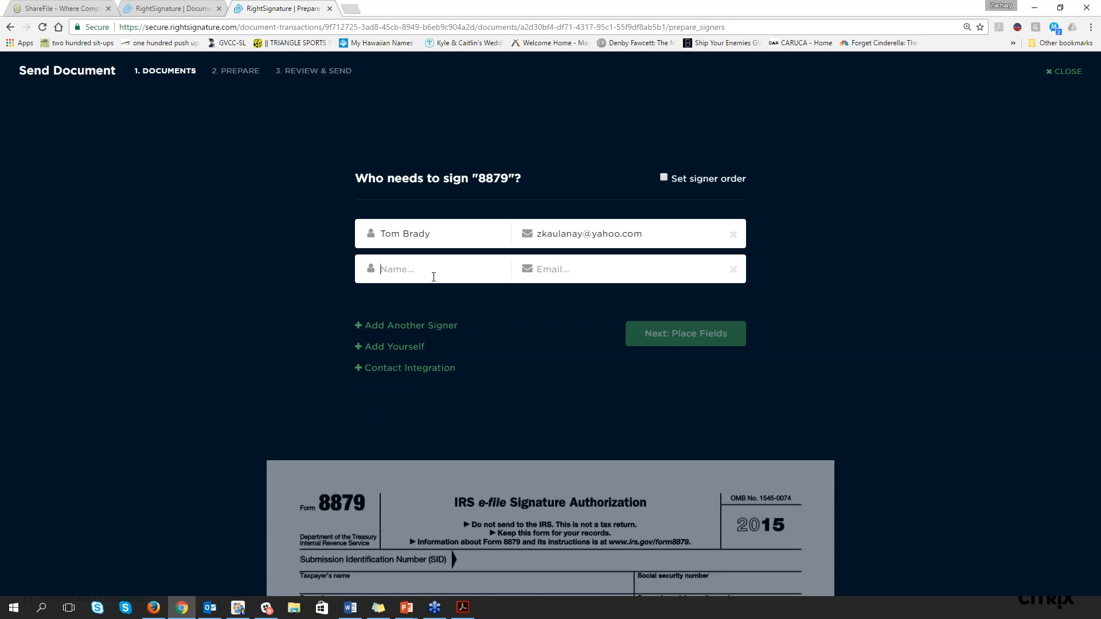
text(Giselse)
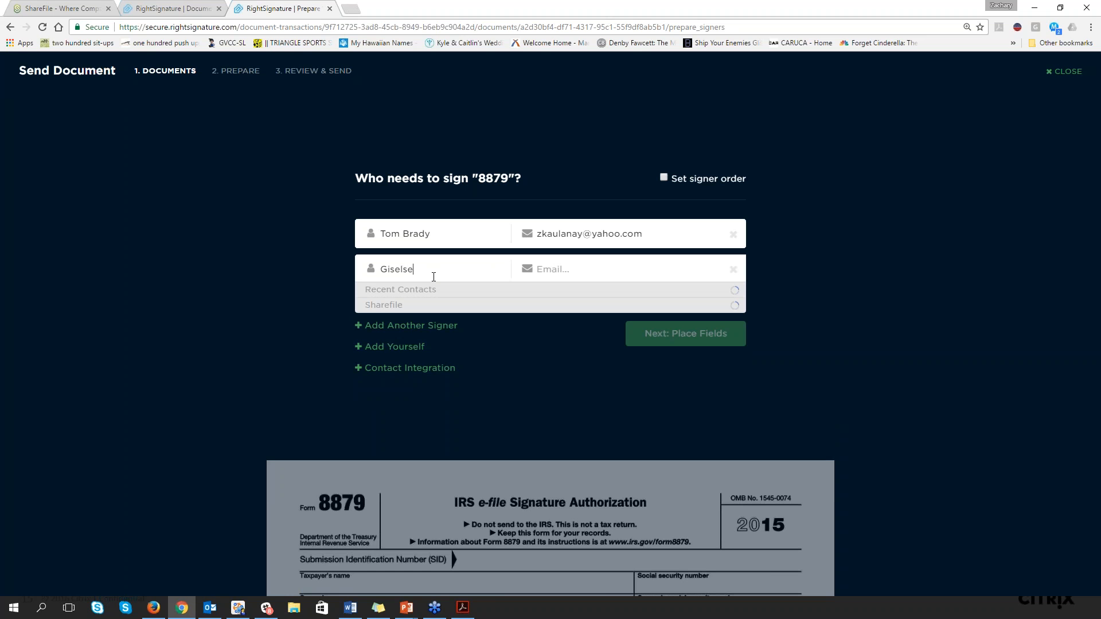
key(BackSpace)
key(BackSpace)
text(e Bundchen)
click(555, 269)
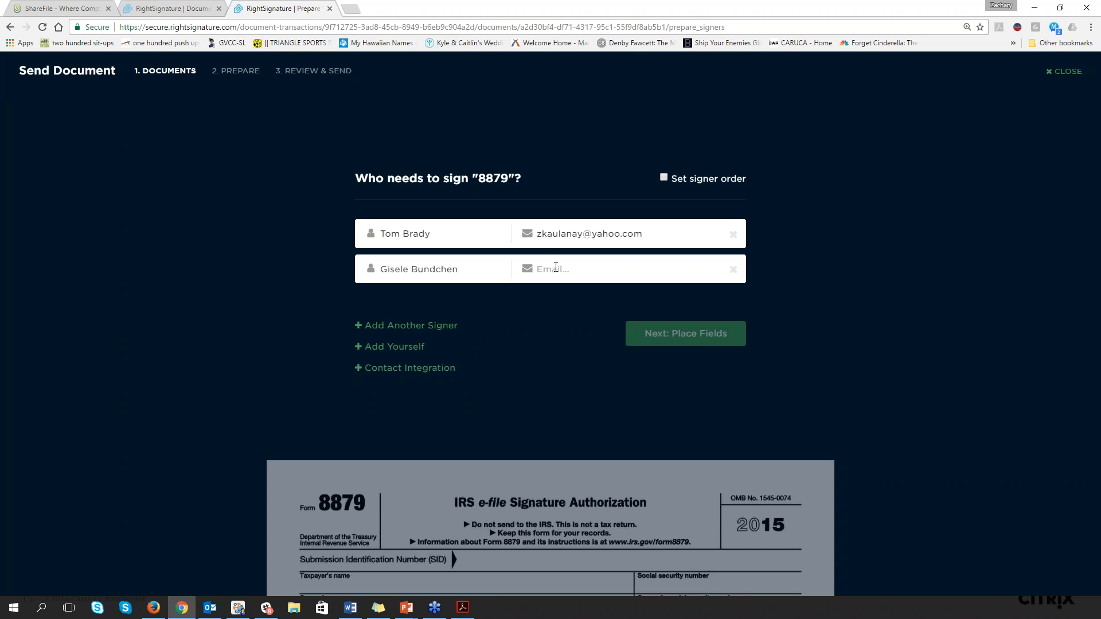
Turn on the signer order and place Gisele Bundchen ahead of Tom Brady
click(667, 180)
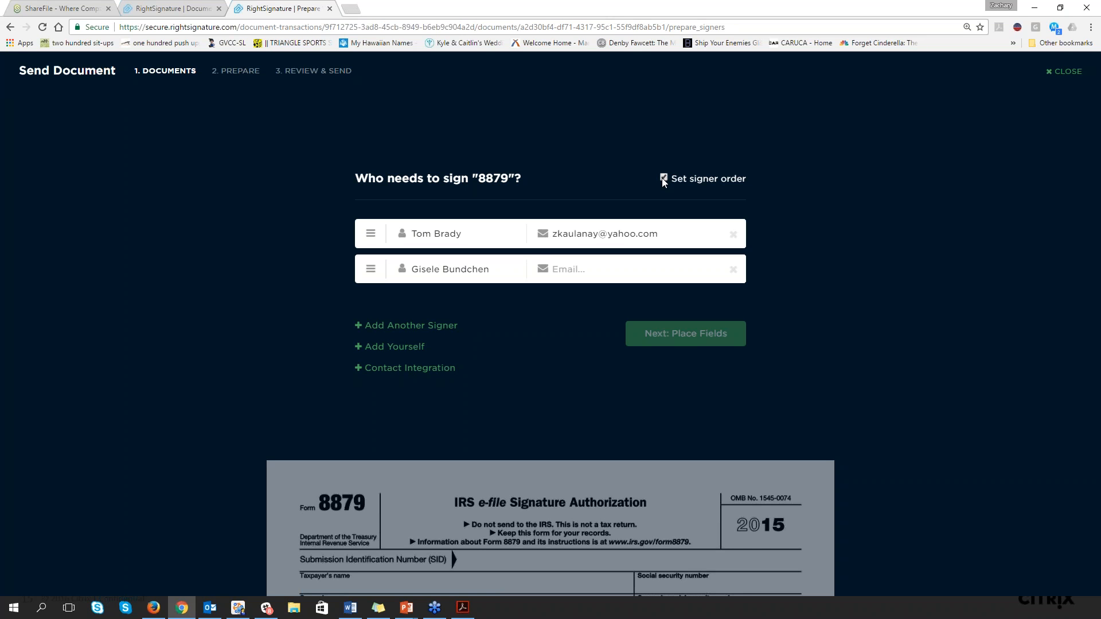
drag(371, 269, 371, 233)
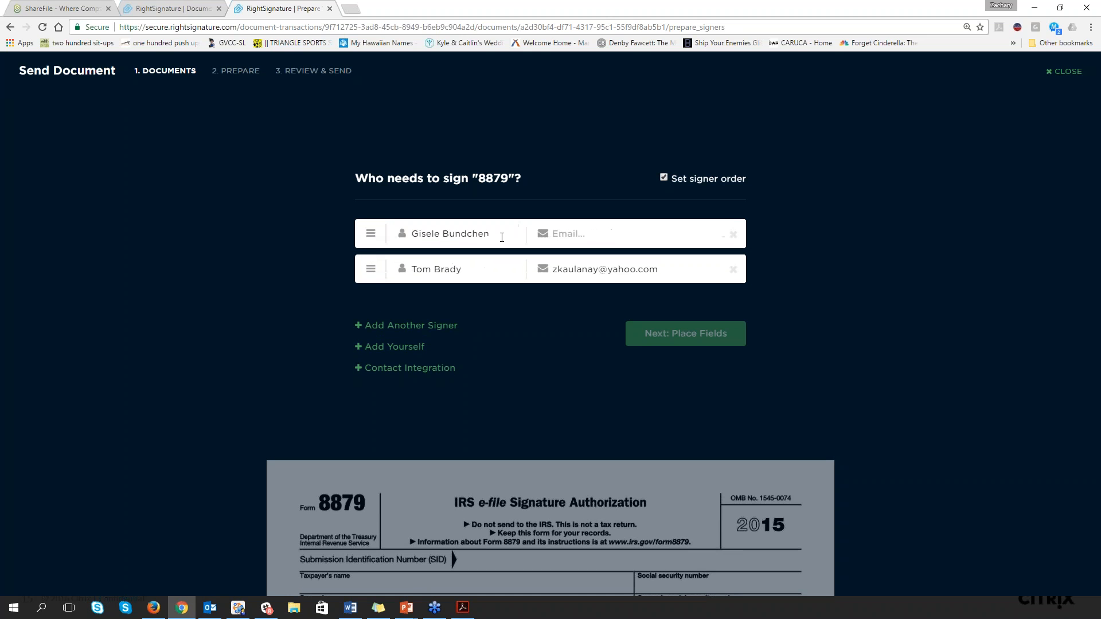
Enter the e-mail address for Gisele Bundchen and continue to placing the document fields
click(589, 239)
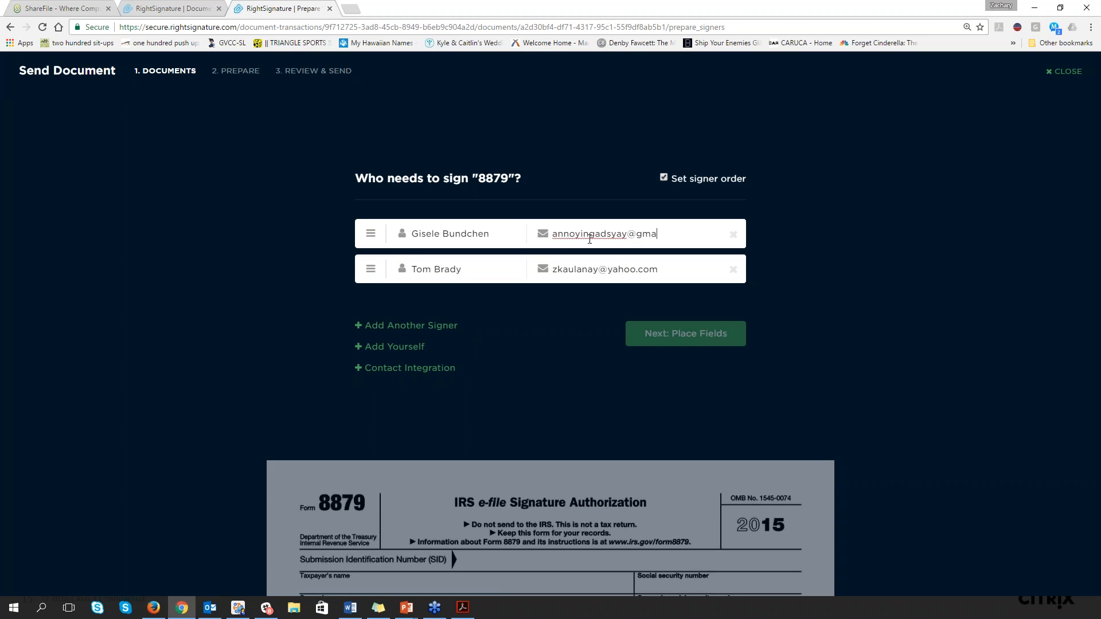
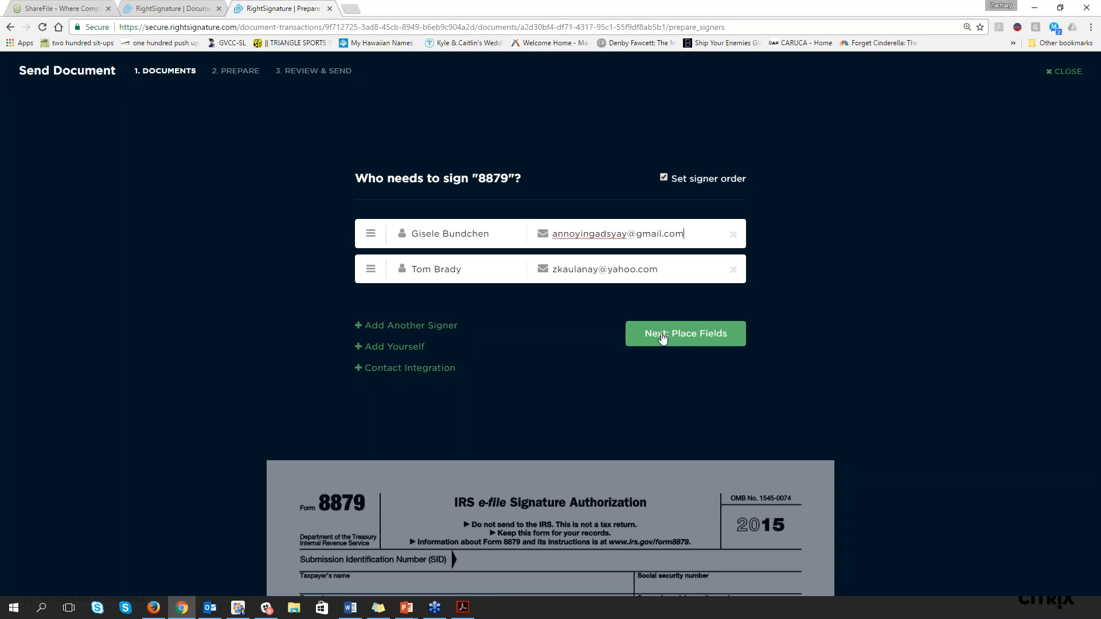
click(662, 336)
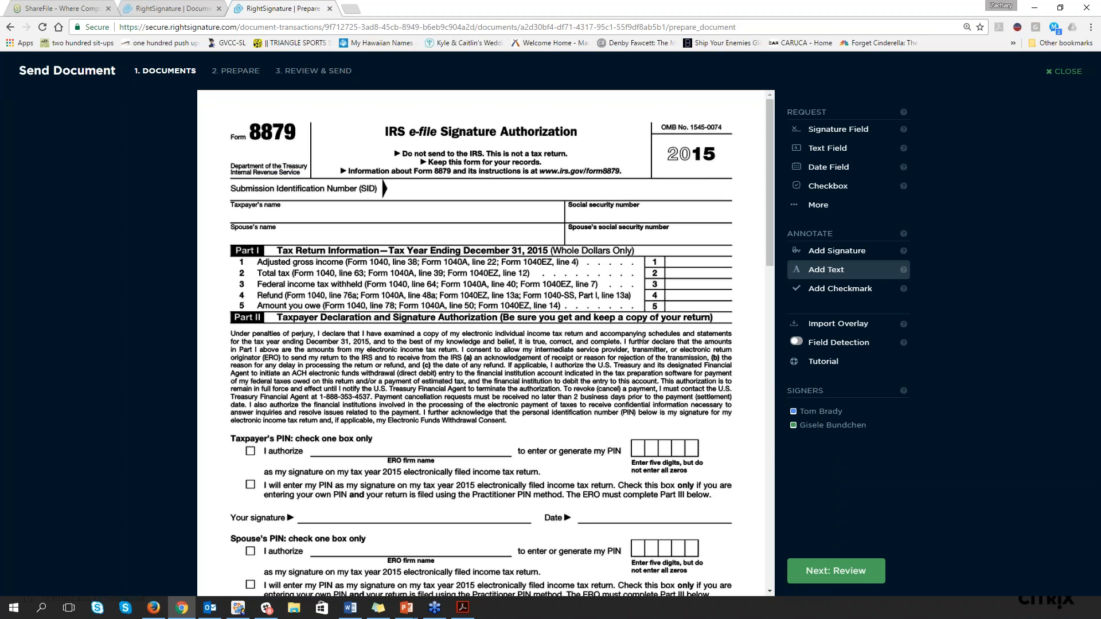
Place a signature field on the taxpayer's "Your signature" line, enlarge it slightly and keep it assigned to Tom Brady
scroll(643, 337, down, 1)
scroll(643, 337, down, 1)
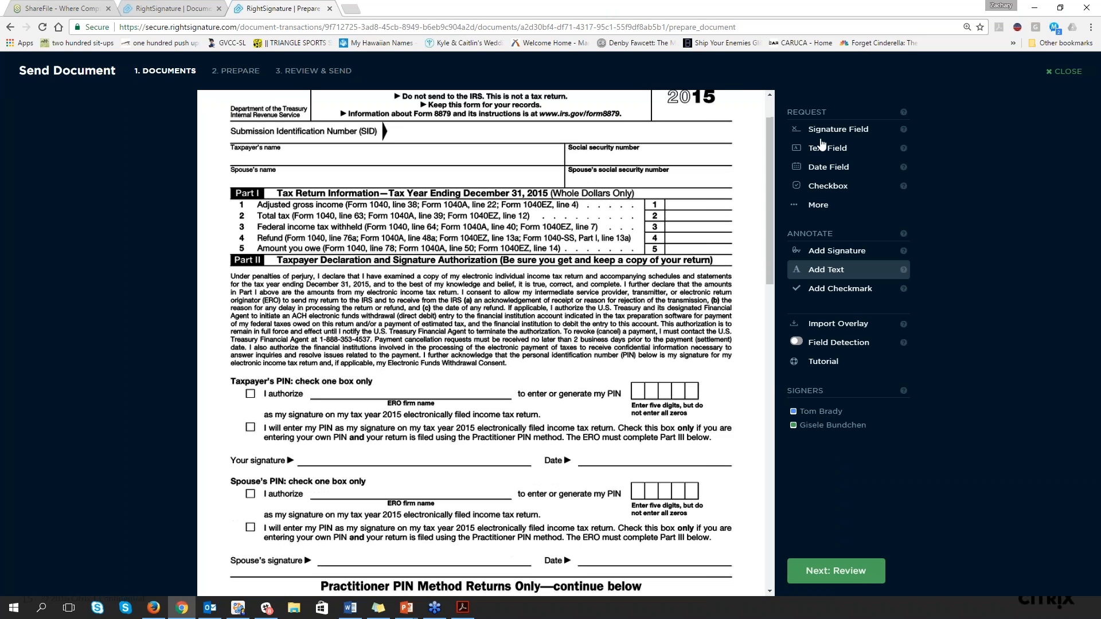
click(821, 129)
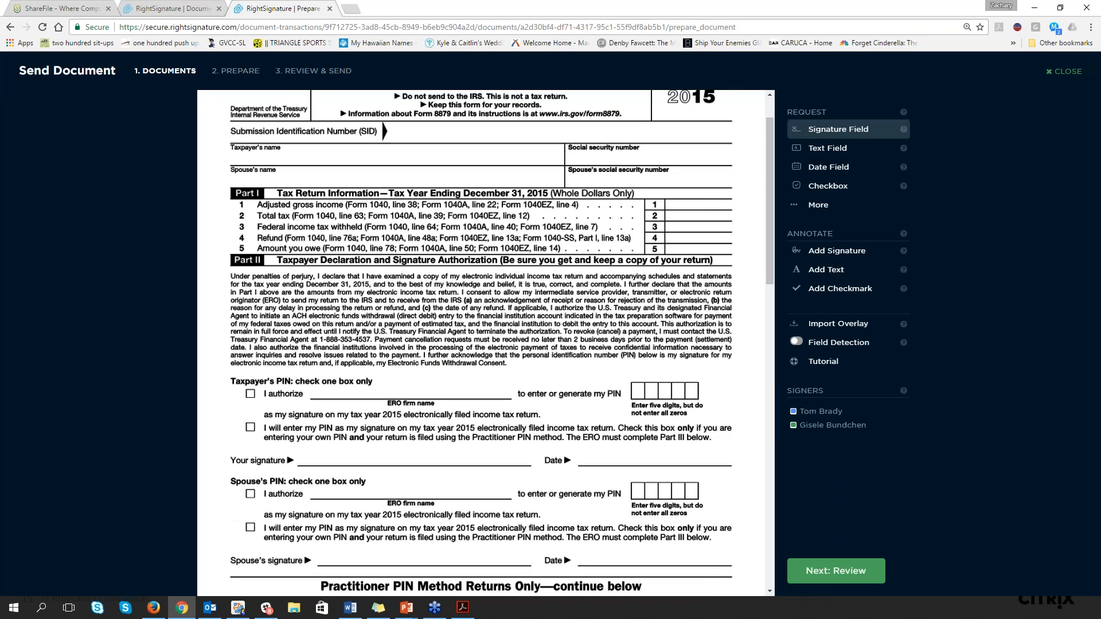
click(308, 437)
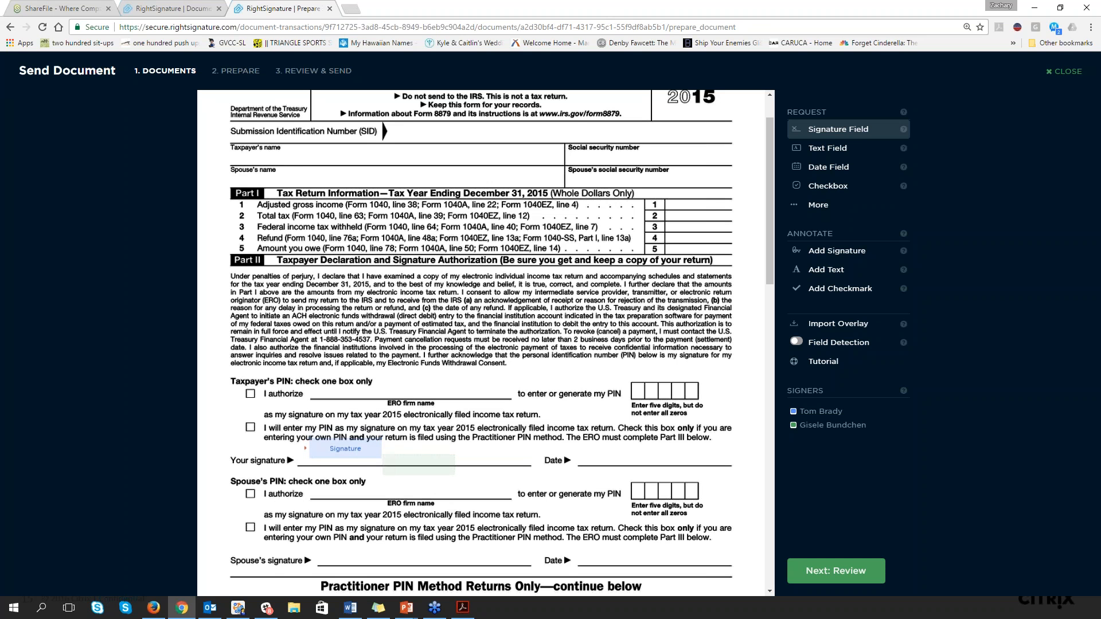
drag(381, 458, 391, 462)
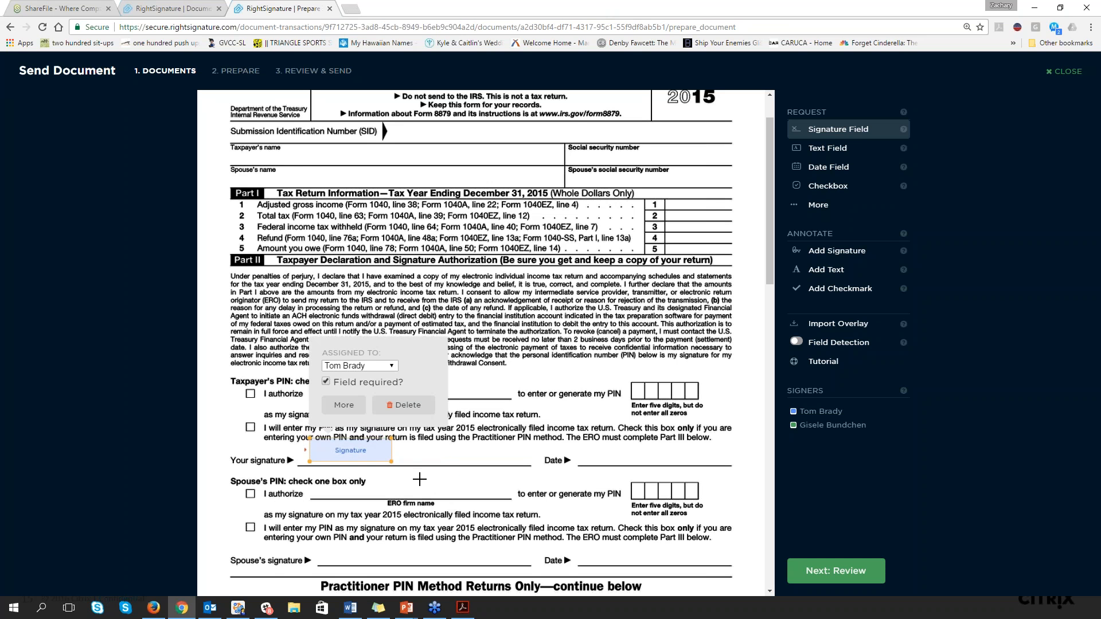
scroll(419, 480, down, 1)
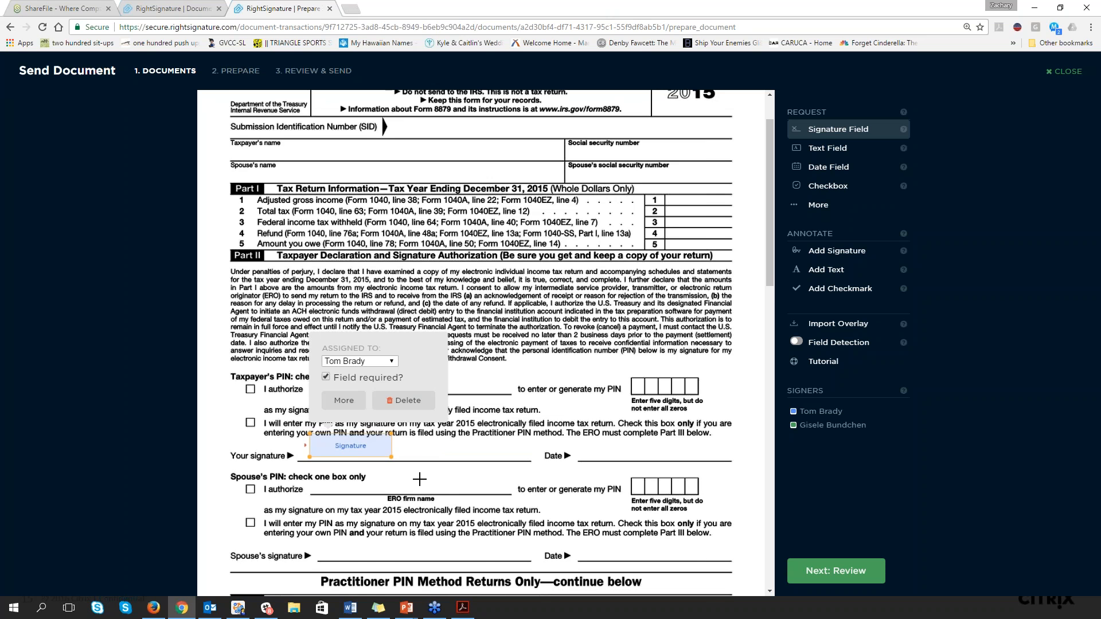
scroll(419, 480, down, 1)
click(359, 308)
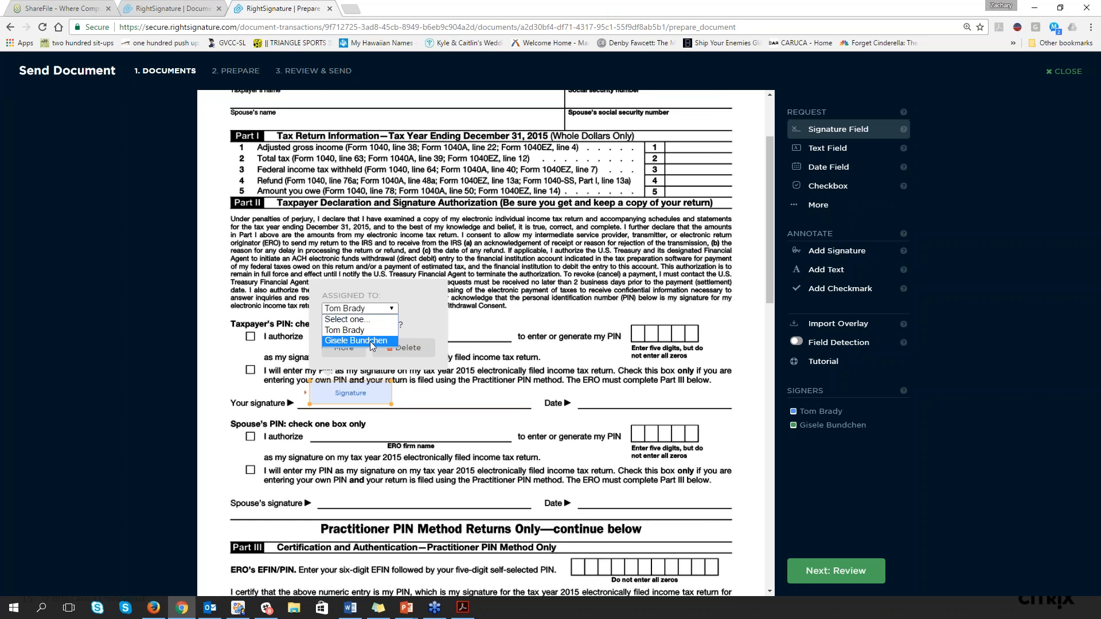
click(370, 342)
click(373, 309)
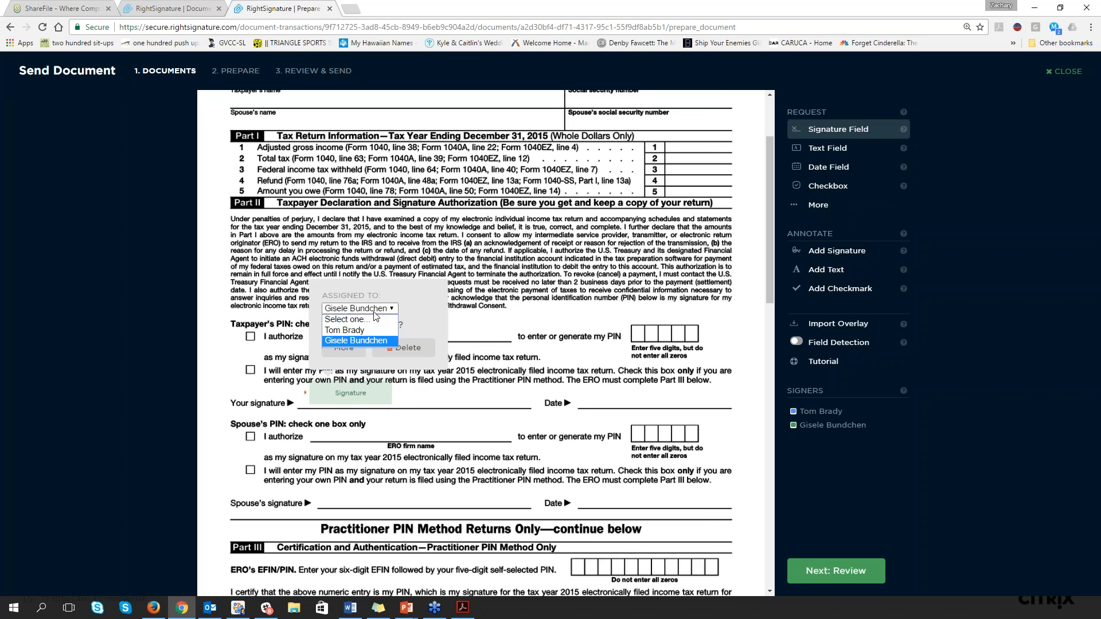
click(370, 331)
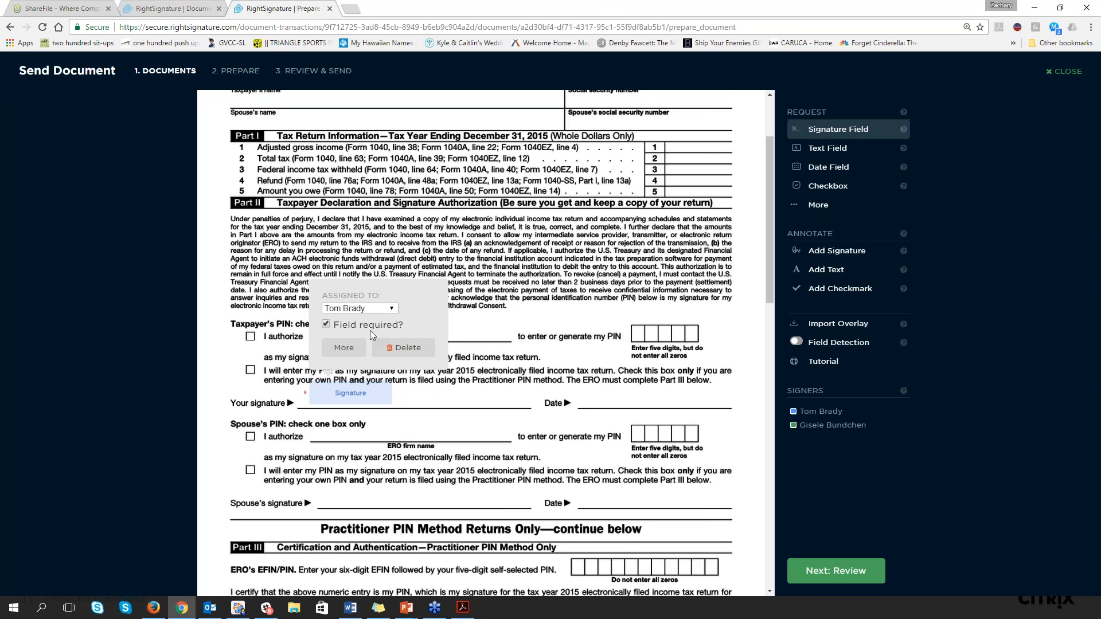
Place a signature field on the "Spouse's signature" line and assign it to Gisele Bundchen
click(342, 494)
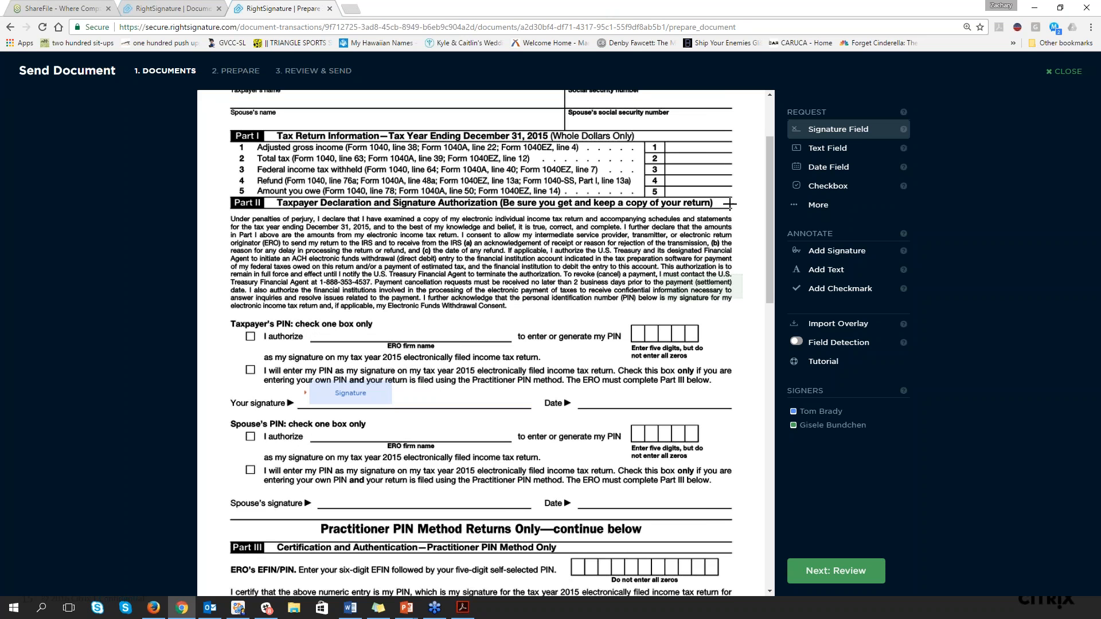
click(822, 135)
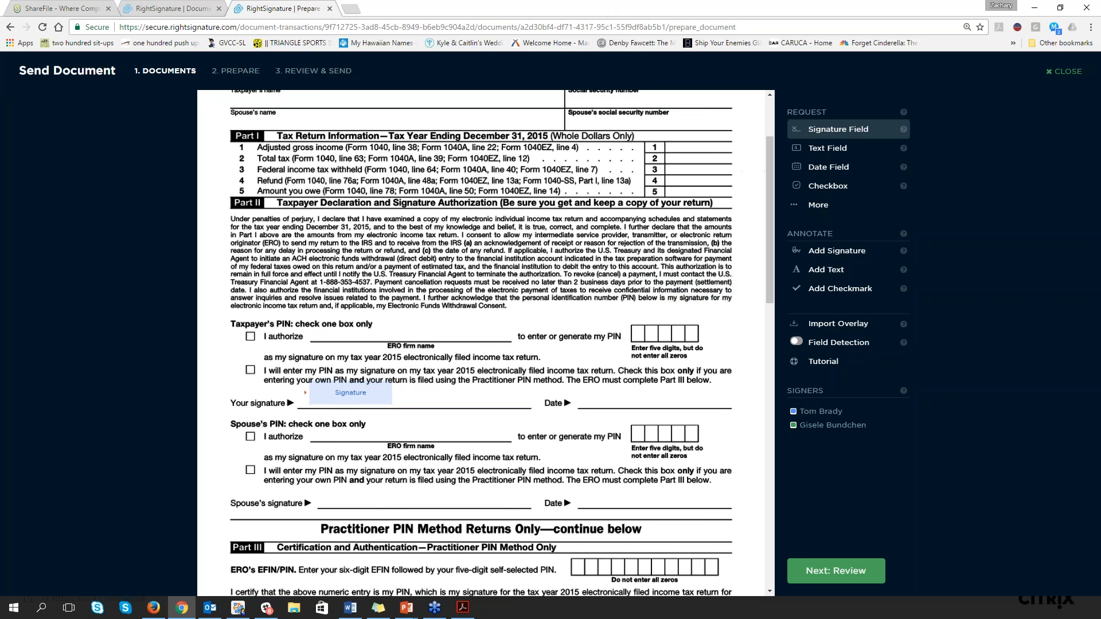
click(317, 485)
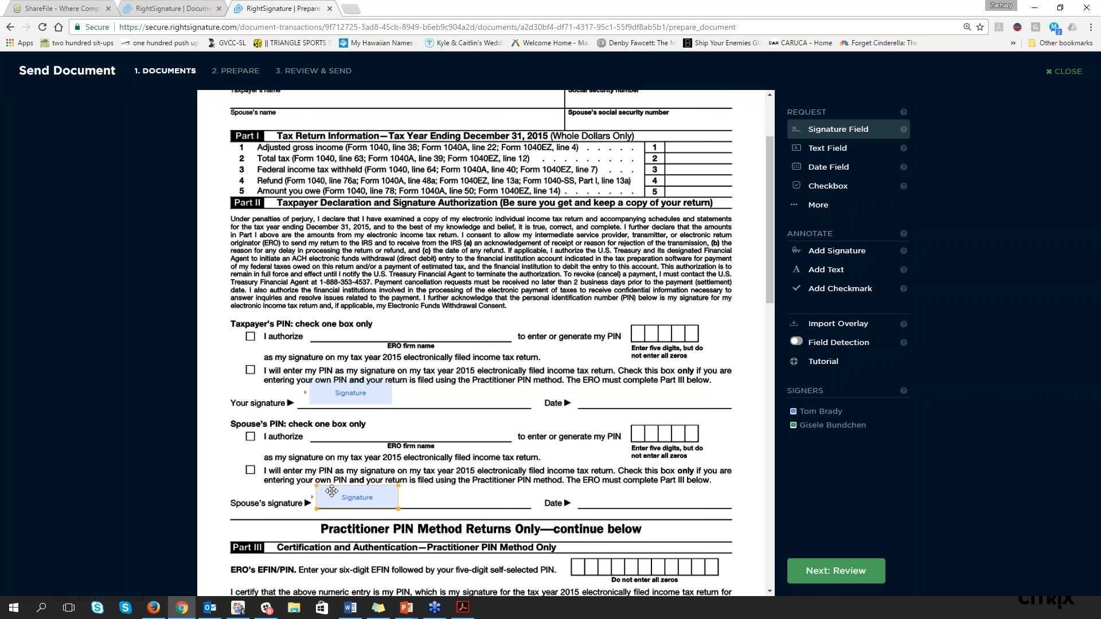
click(402, 413)
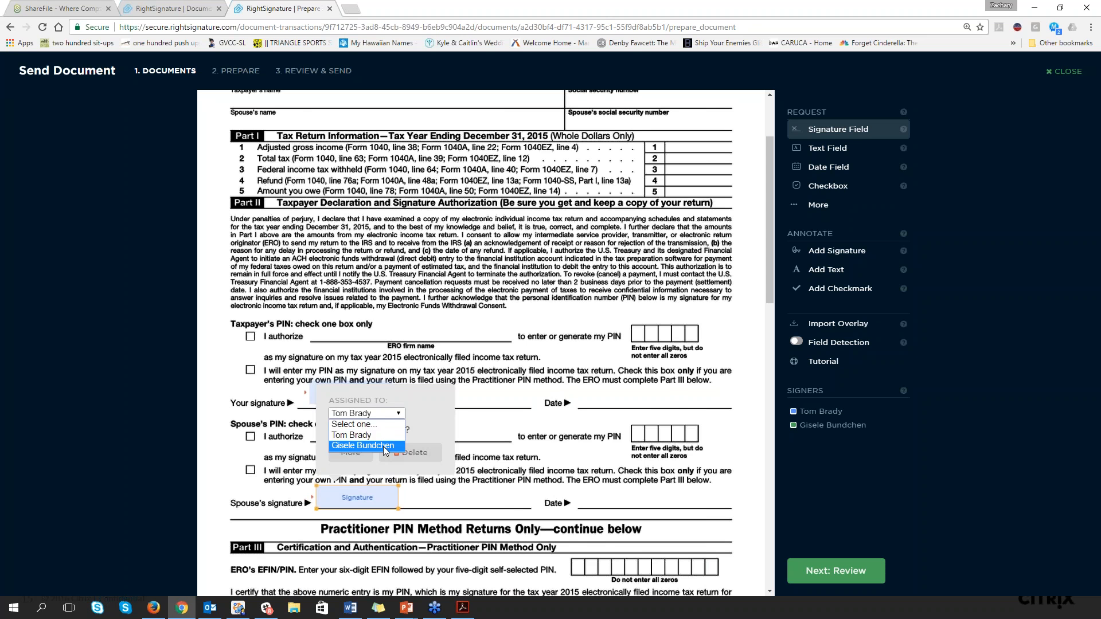
click(363, 446)
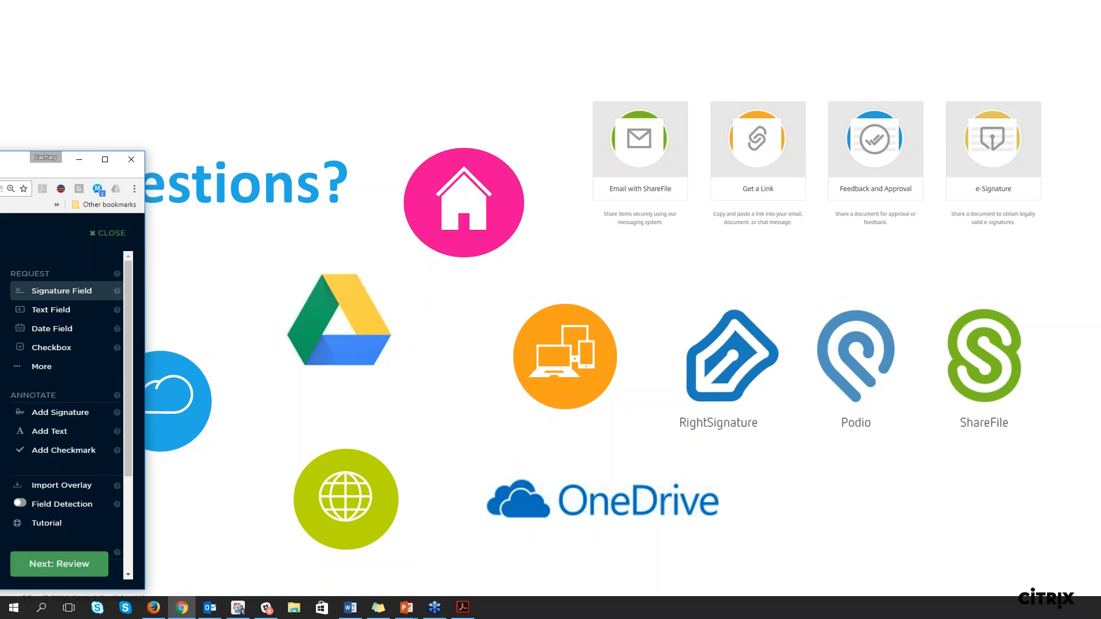
Bring the browser back to full screen over the presentation and close the 8879 document preparation without sending it
drag(0, 172, 539, 69)
double_click(539, 69)
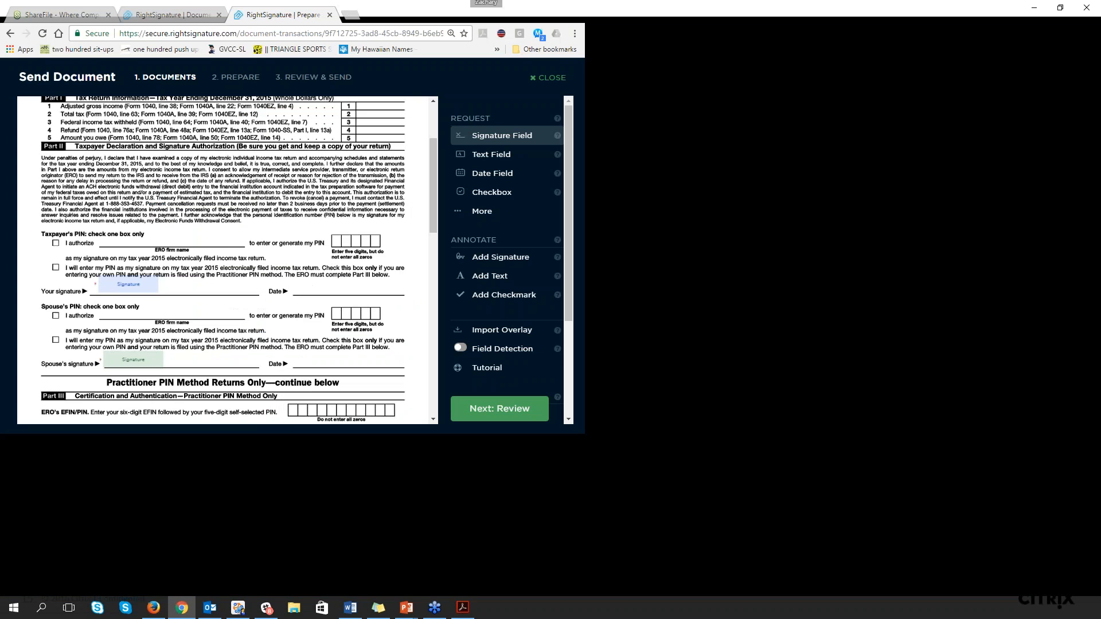
click(1062, 71)
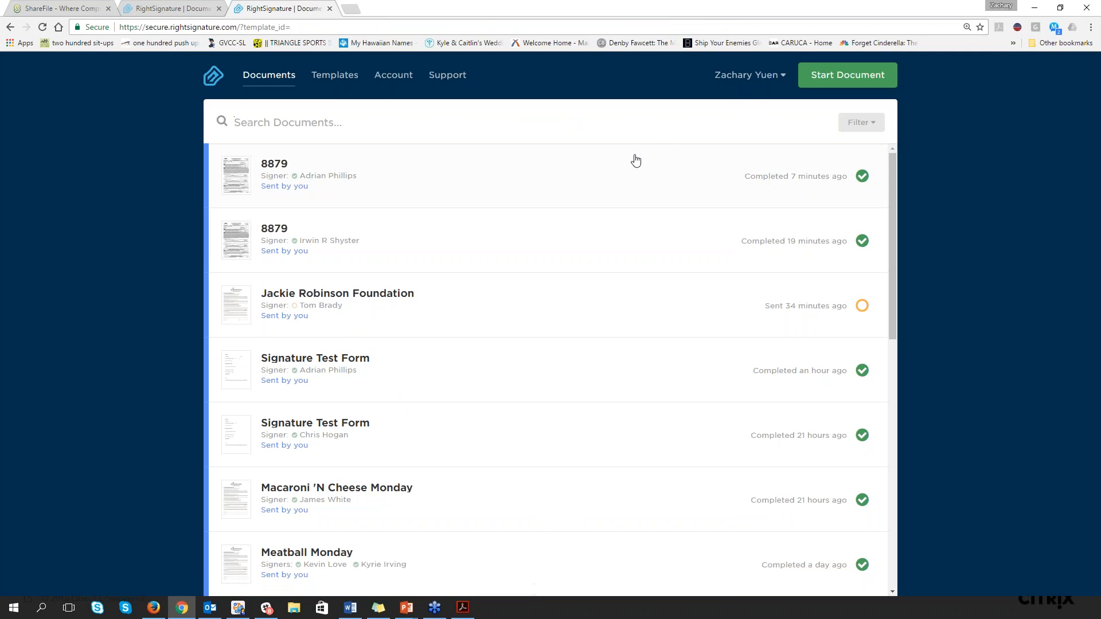
Open the Sign in-person option for a new document to view its document source choices, and close it
click(844, 79)
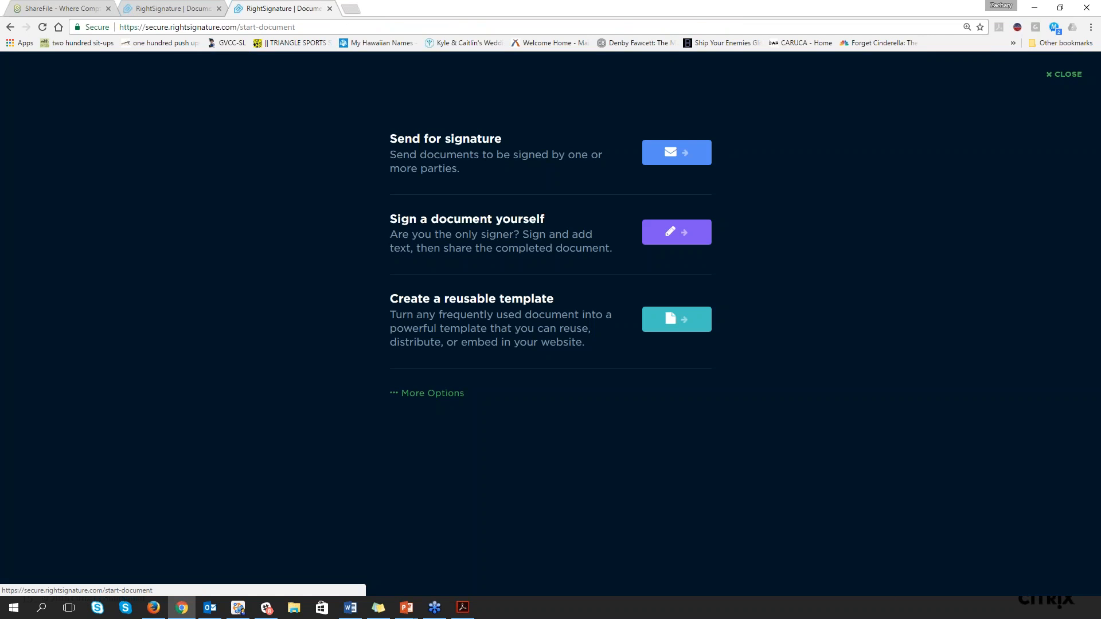
click(422, 395)
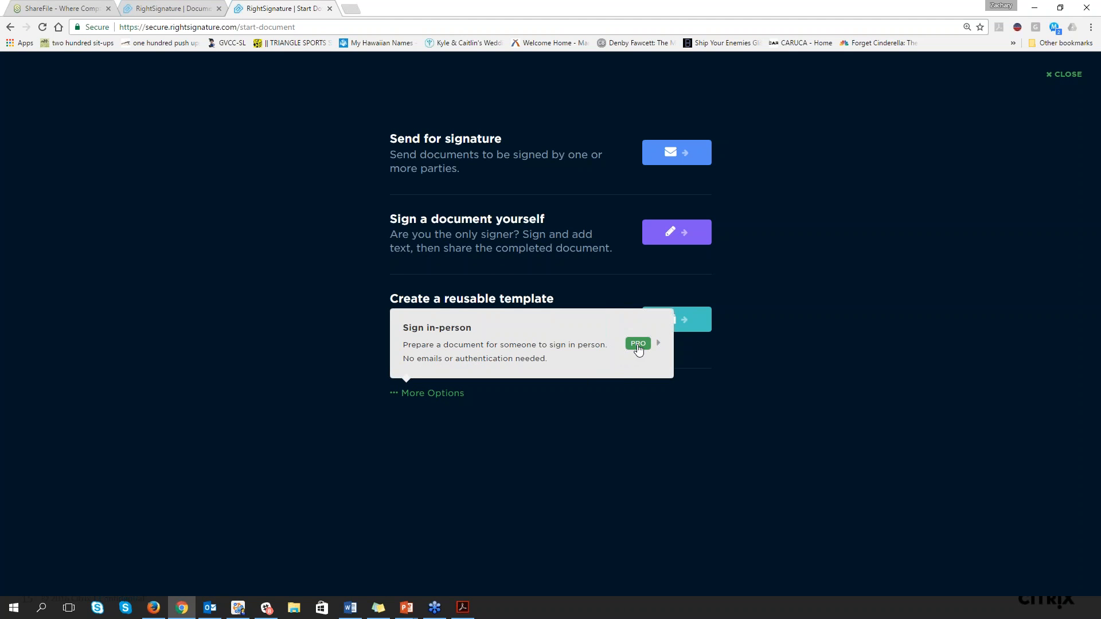
click(638, 350)
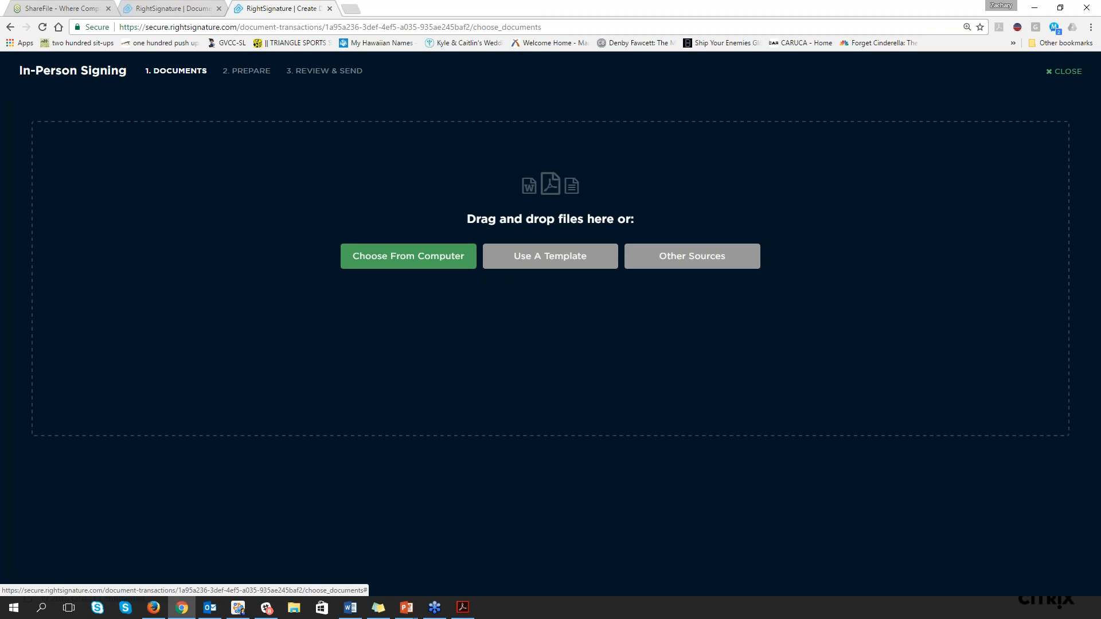
click(1064, 71)
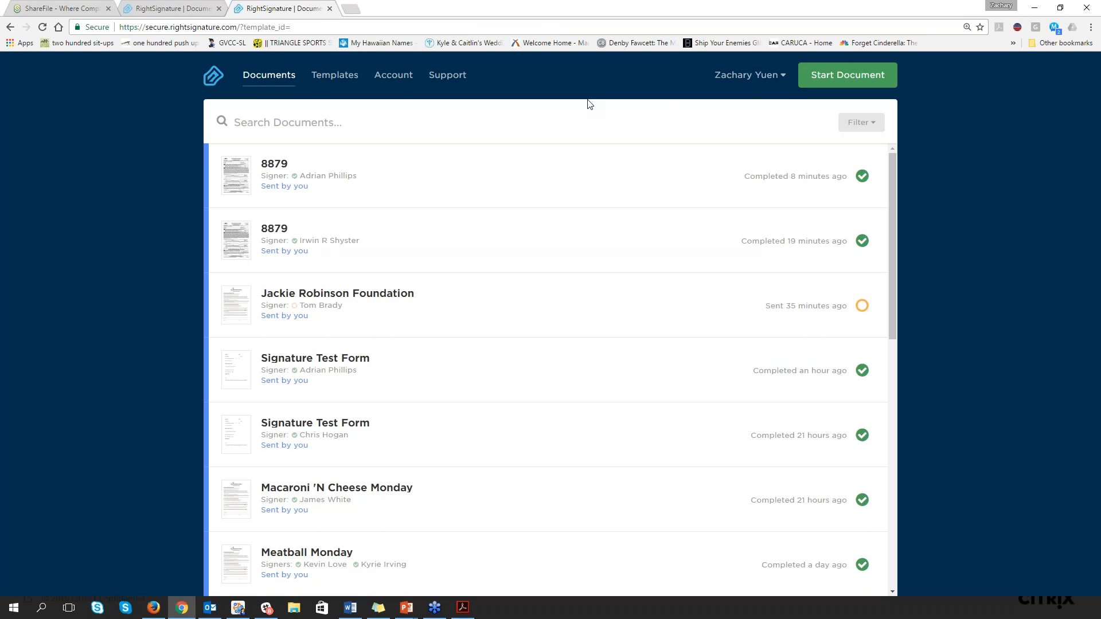
Start a new send-for-signature document and upload the Jackie Robinson Foundation PDF from the Important Docs folder on the computer
click(826, 82)
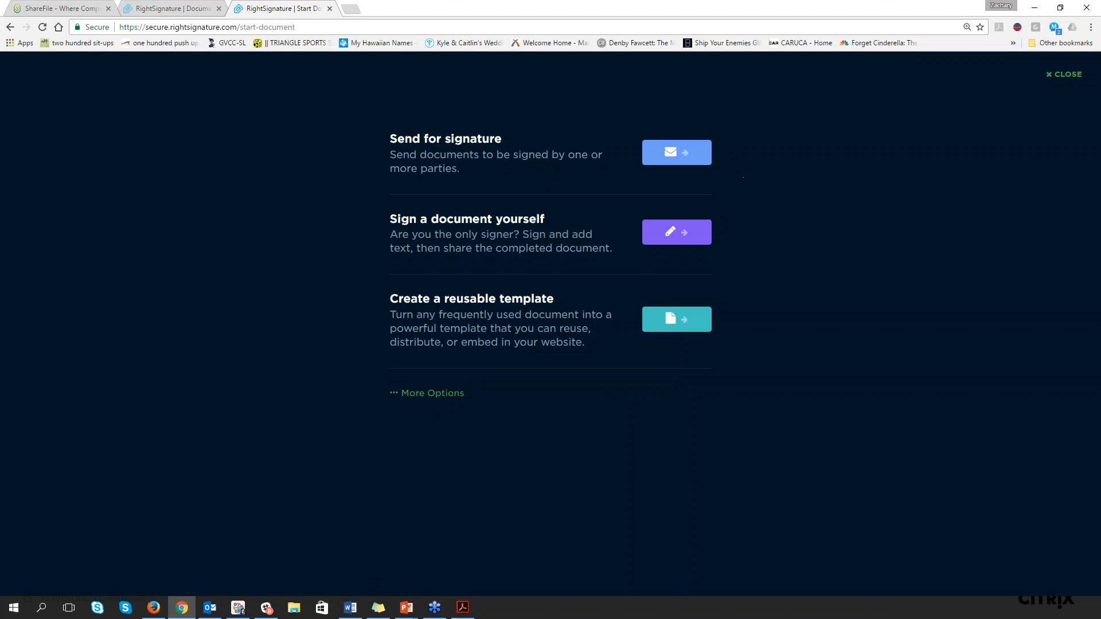
click(674, 159)
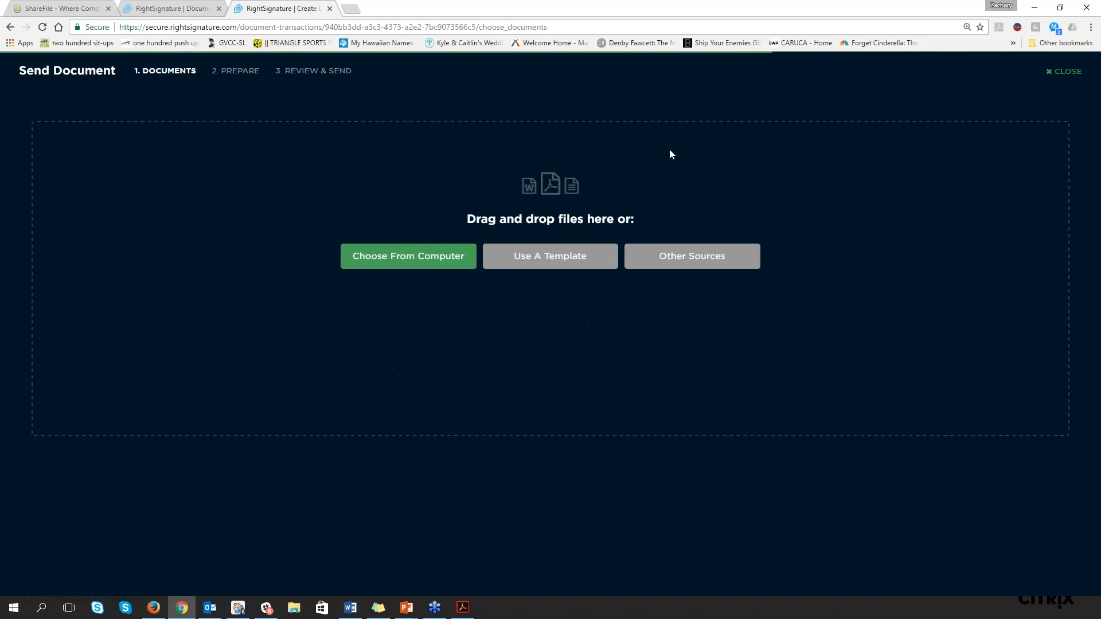
click(385, 256)
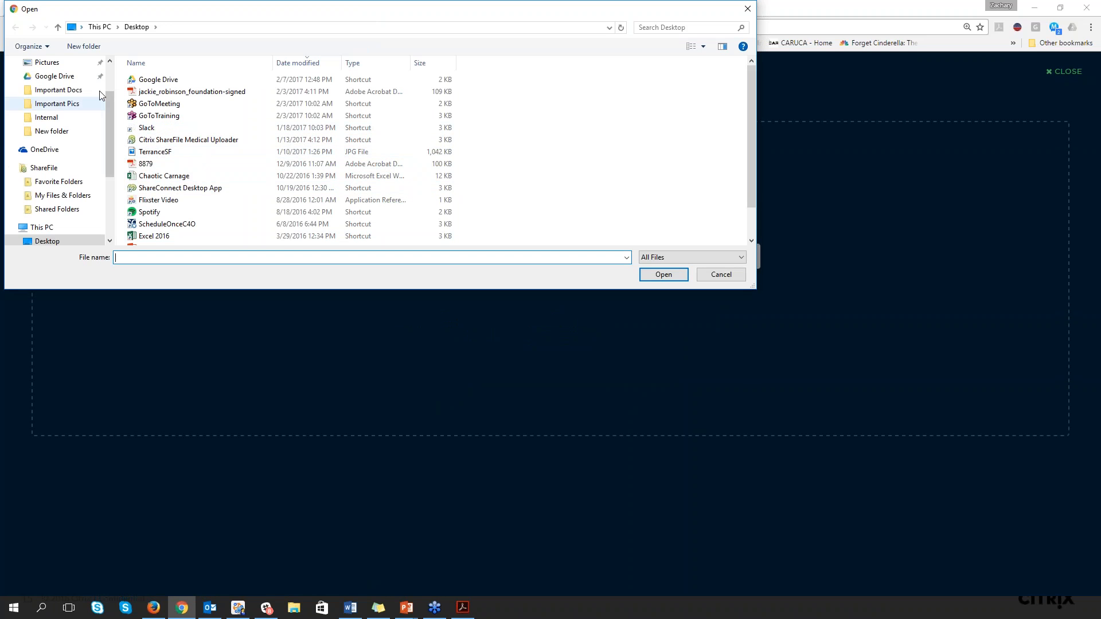
drag(108, 104, 105, 71)
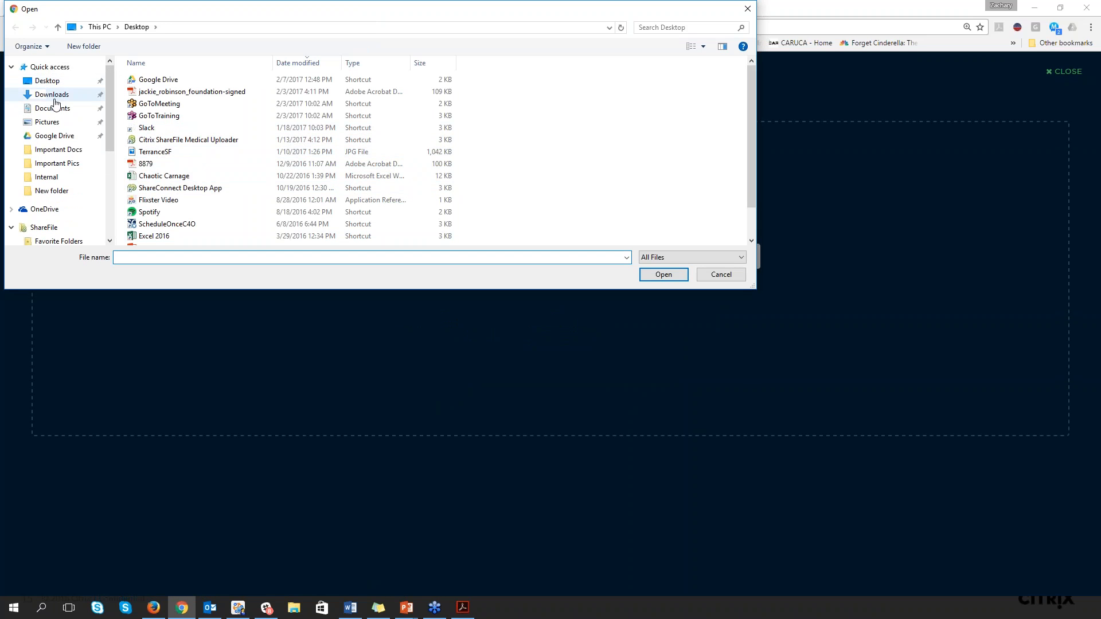
click(61, 152)
scroll(172, 229, down, 4)
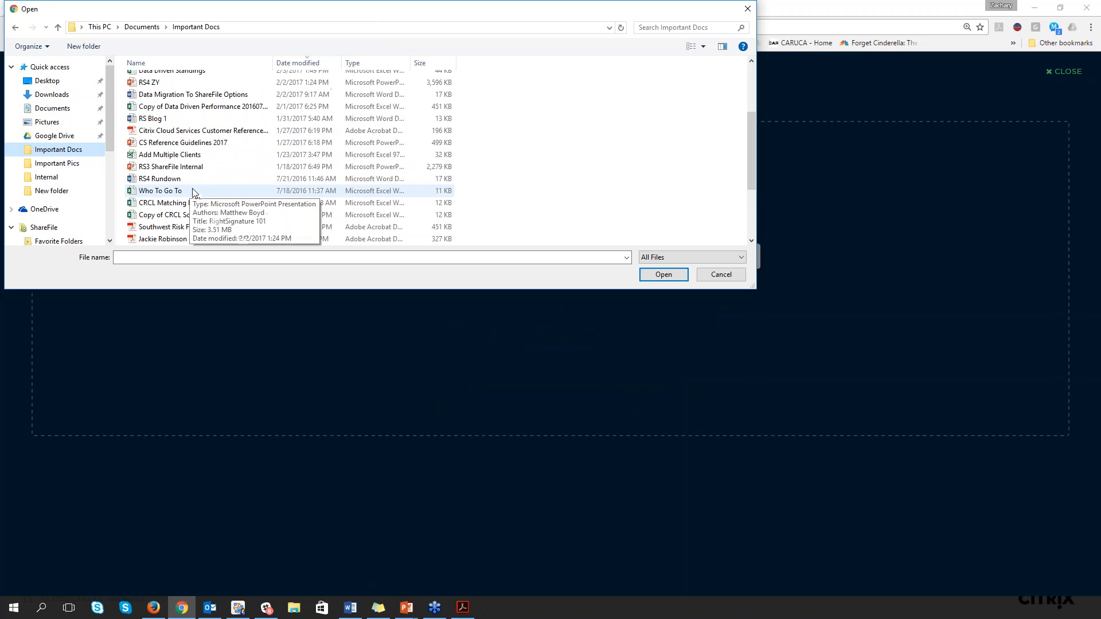
double_click(174, 240)
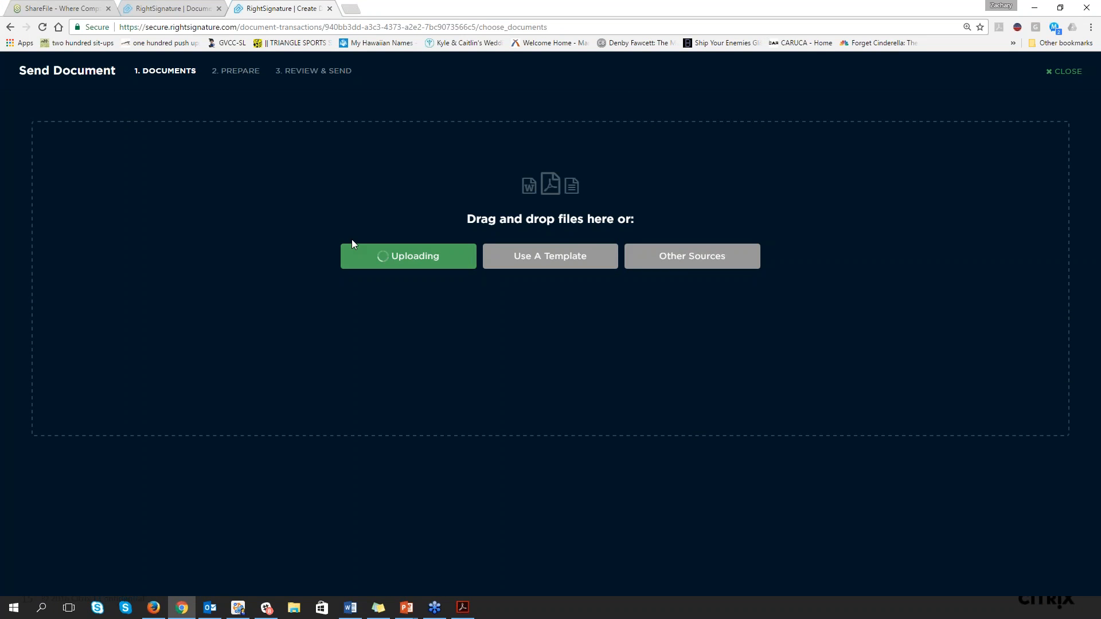
click(604, 273)
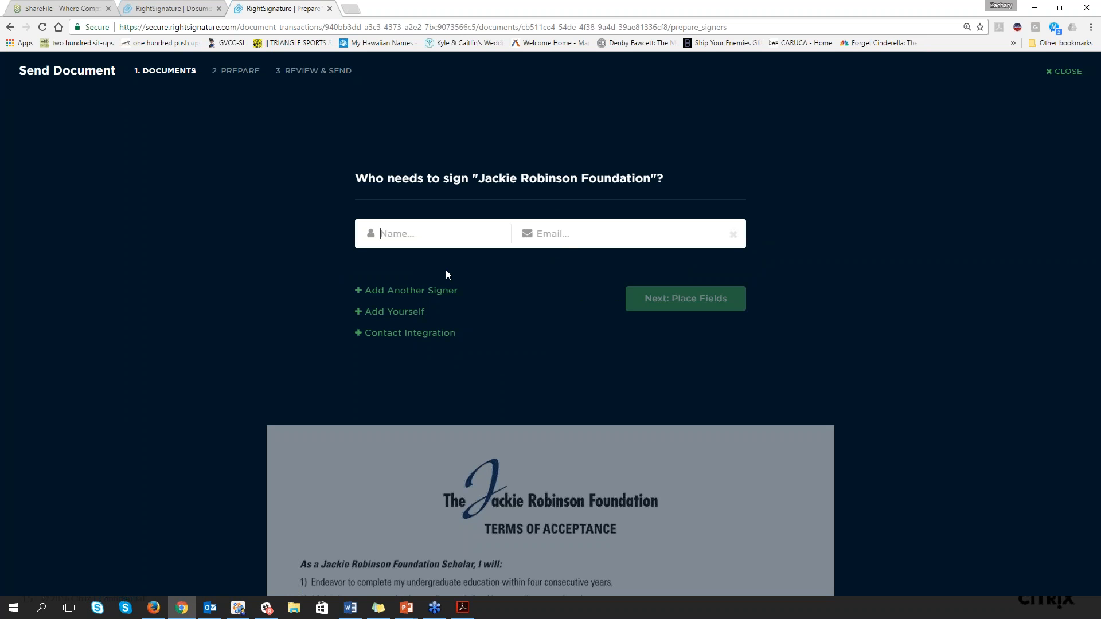
text(Matt Ryan)
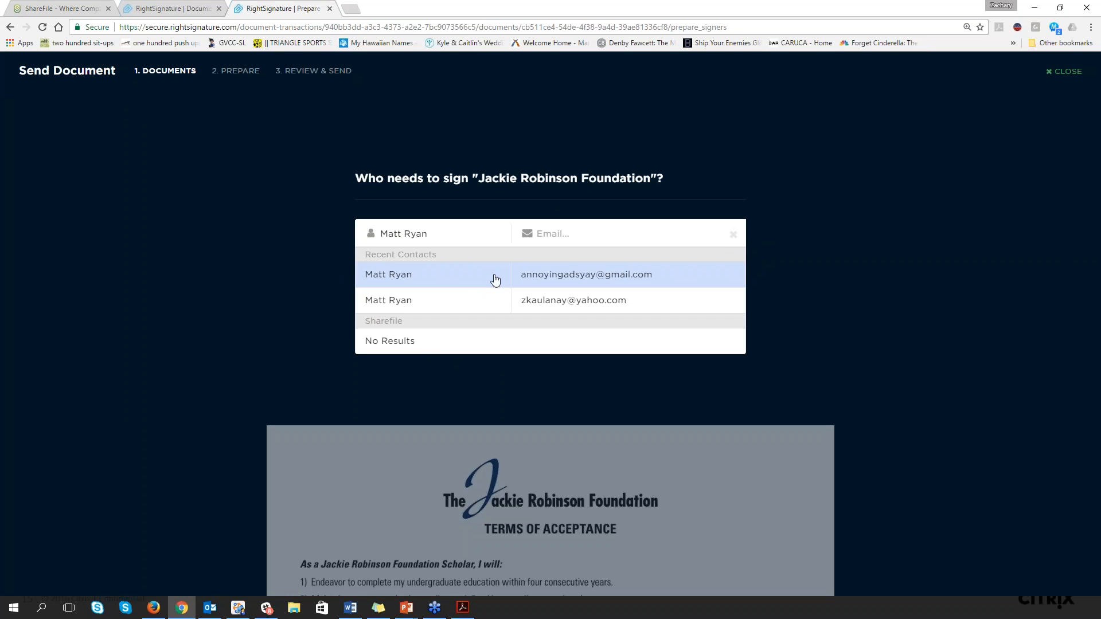
click(507, 282)
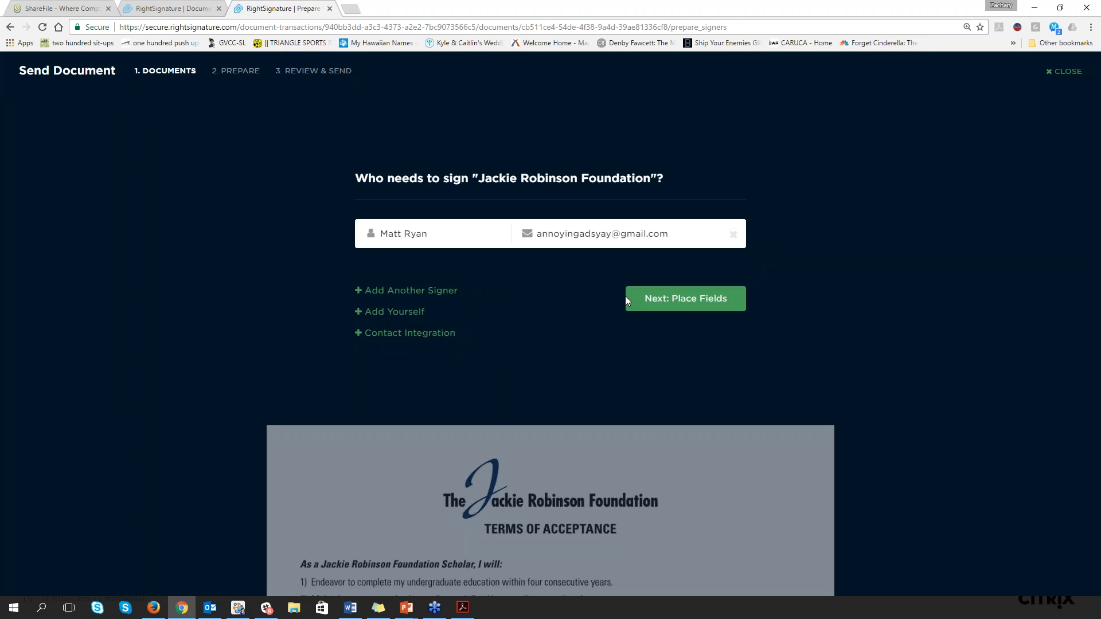
click(683, 297)
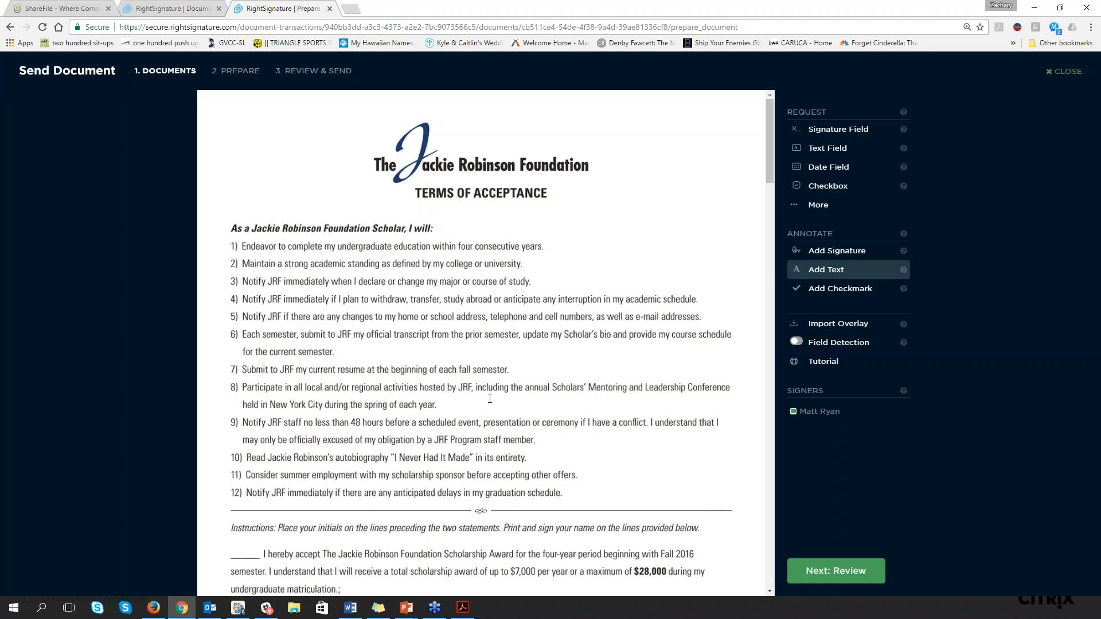
Place a text field for the signer below the sample quote on the Media Data Form and enlarge it across the three blank lines
scroll(493, 376, down, 8)
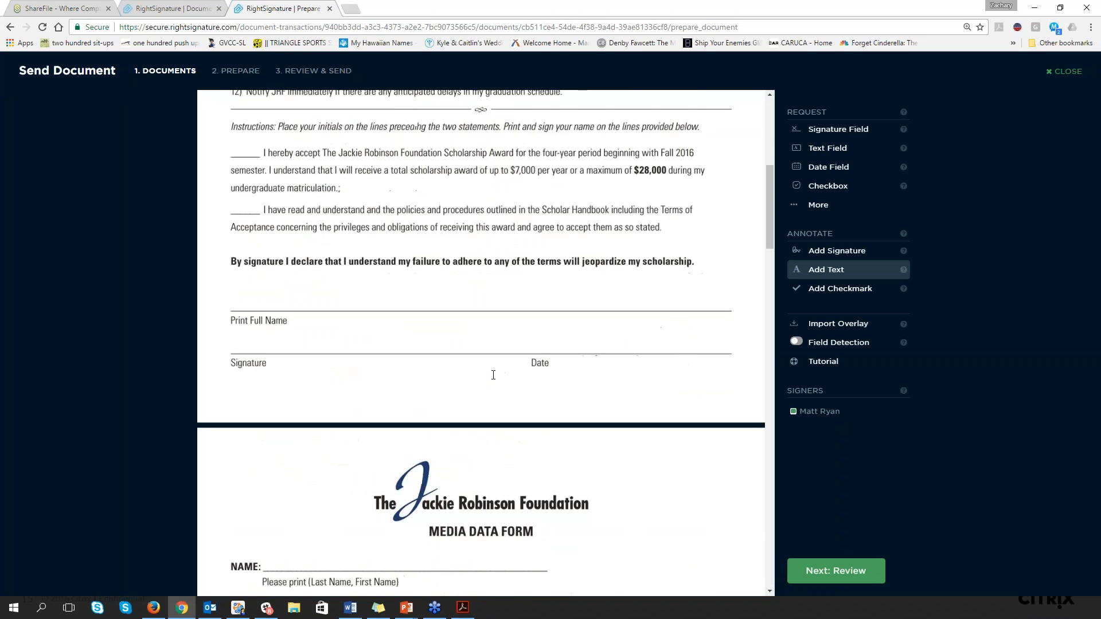
scroll(493, 375, down, 9)
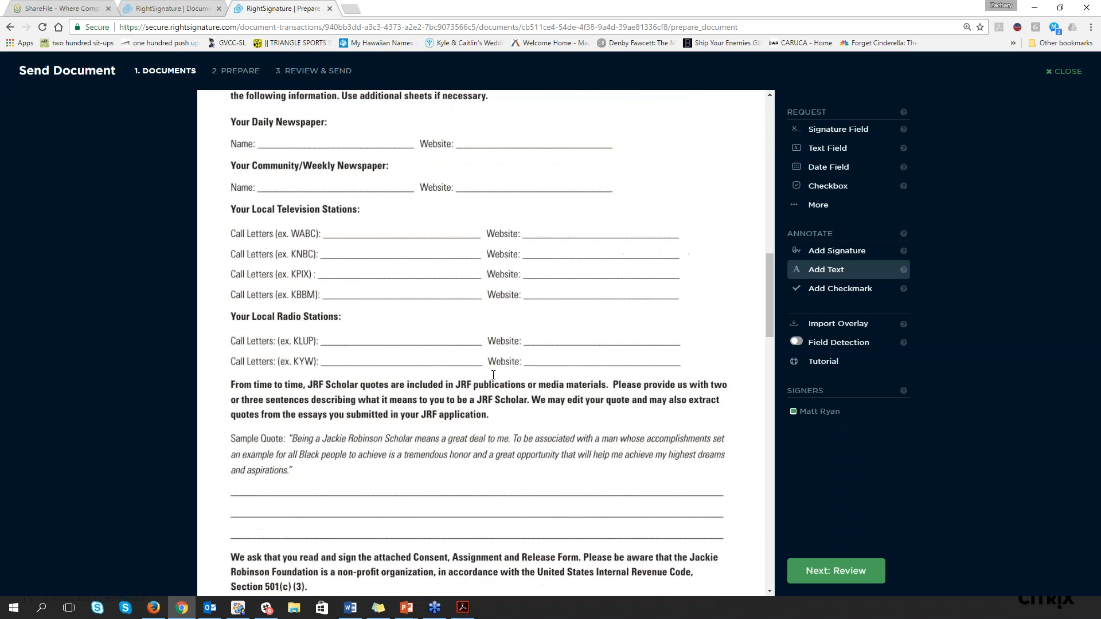
scroll(350, 422, down, 1)
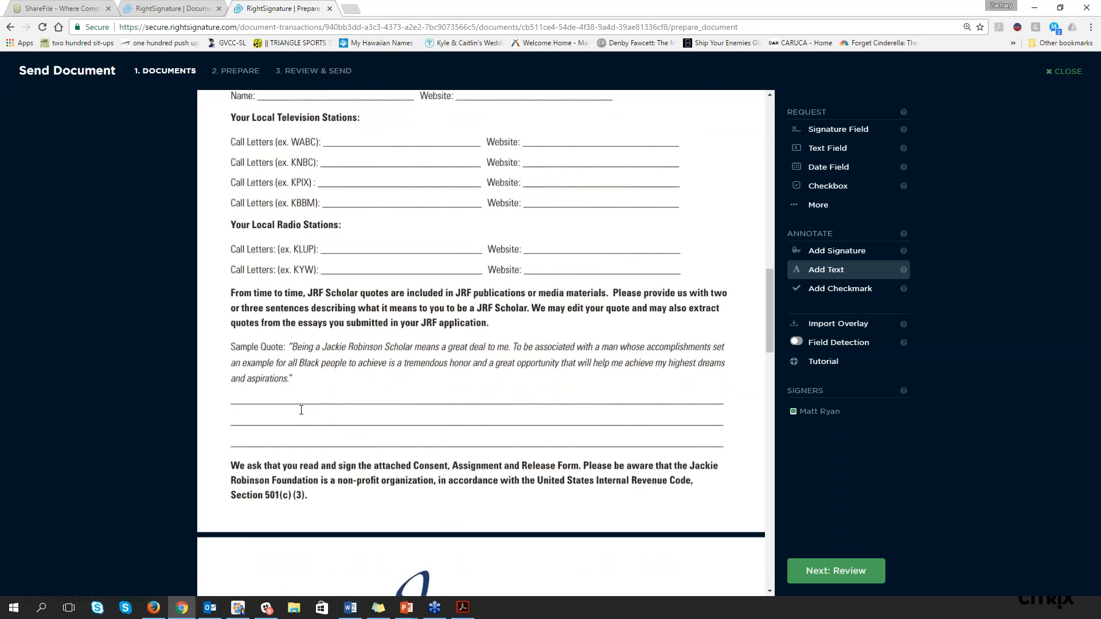
click(836, 150)
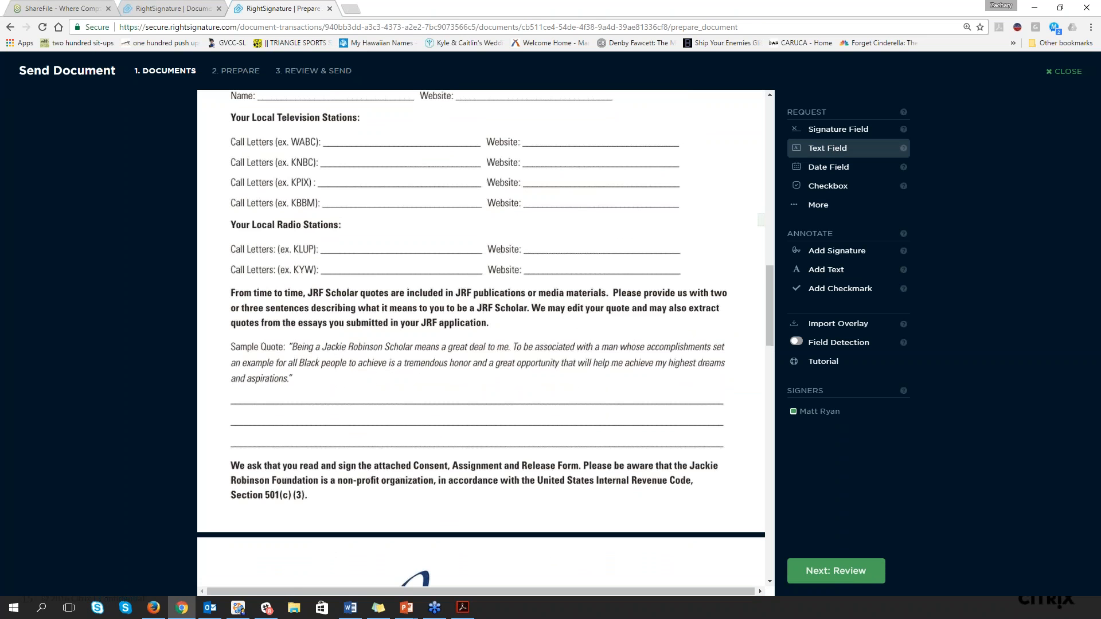
click(297, 379)
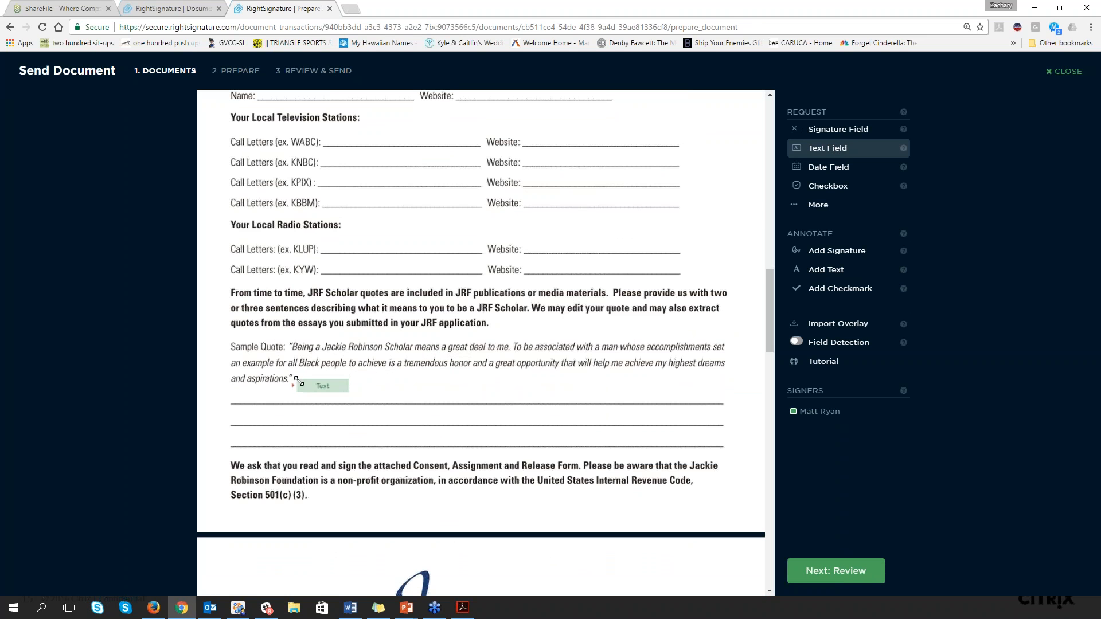
drag(317, 411, 317, 459)
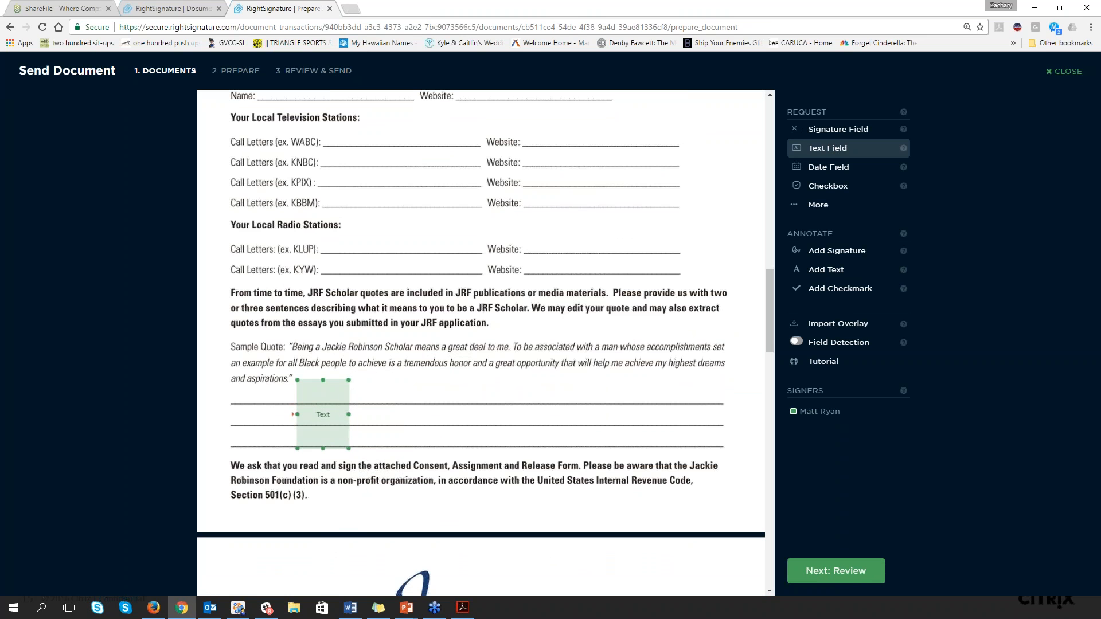
drag(348, 413, 696, 413)
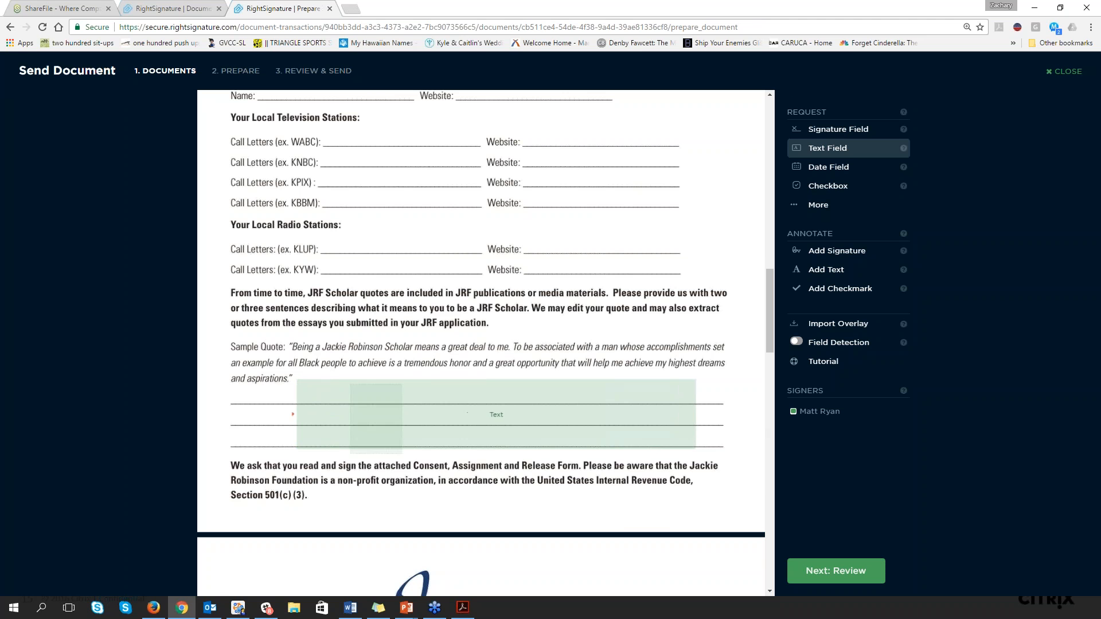
Make the enlarged quote text field multiline and close its options
click(487, 408)
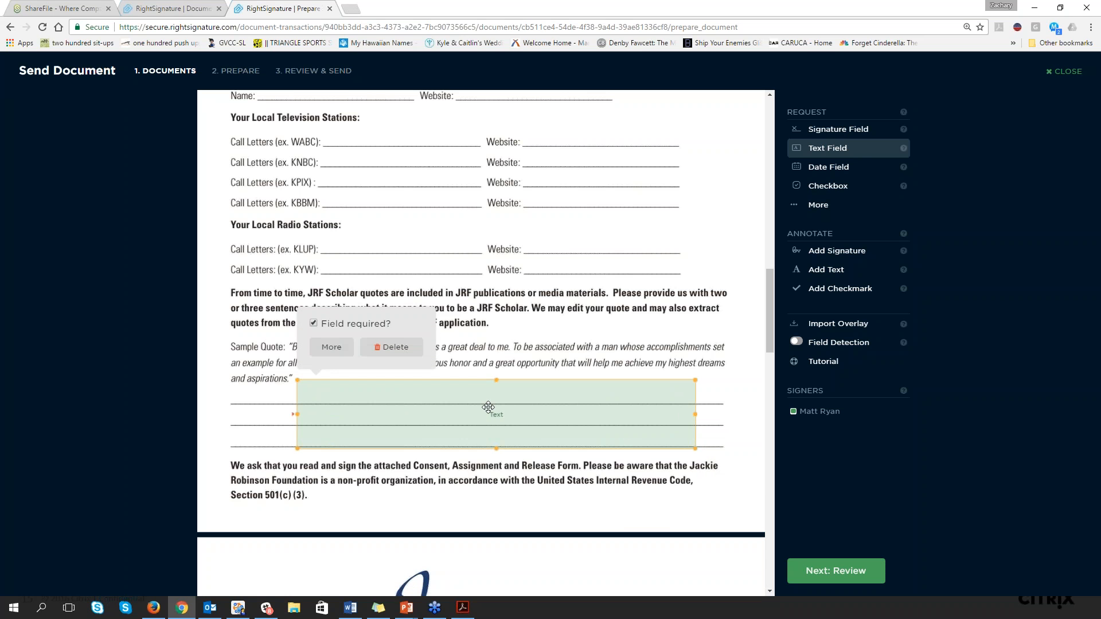
click(331, 348)
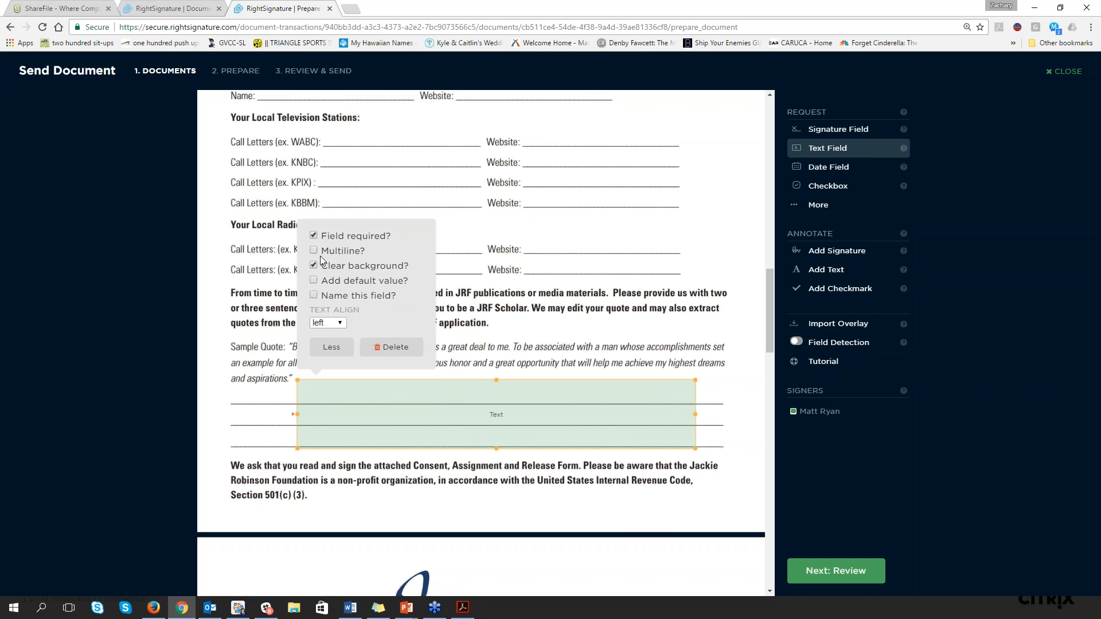
click(313, 251)
click(534, 357)
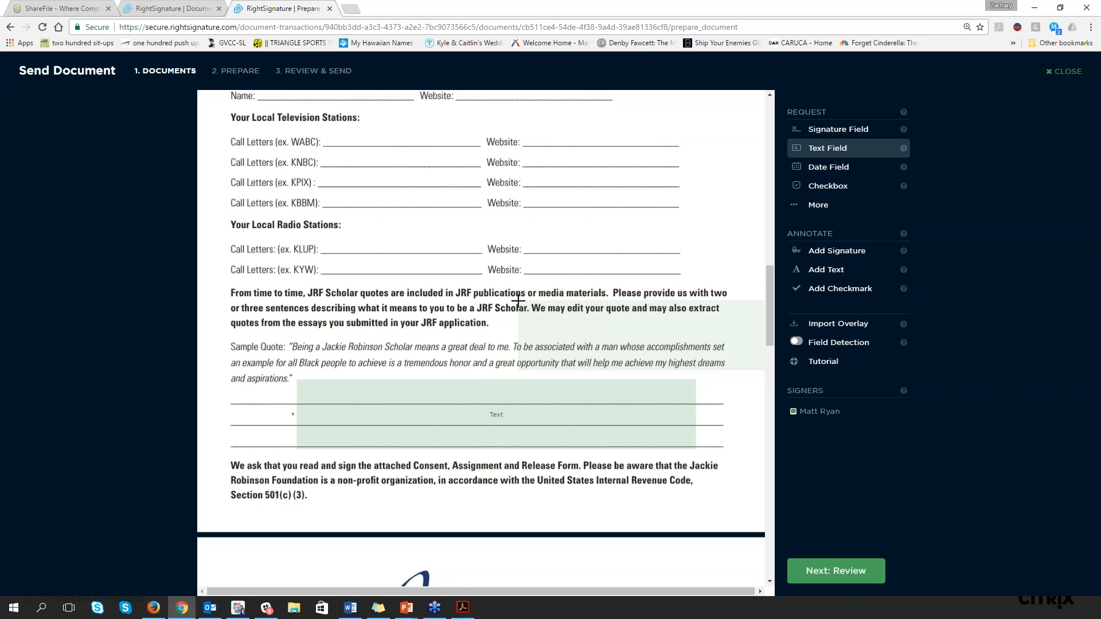
Switch to ShareFile to view the options for sharing files, including e-Signature, and close them
click(59, 7)
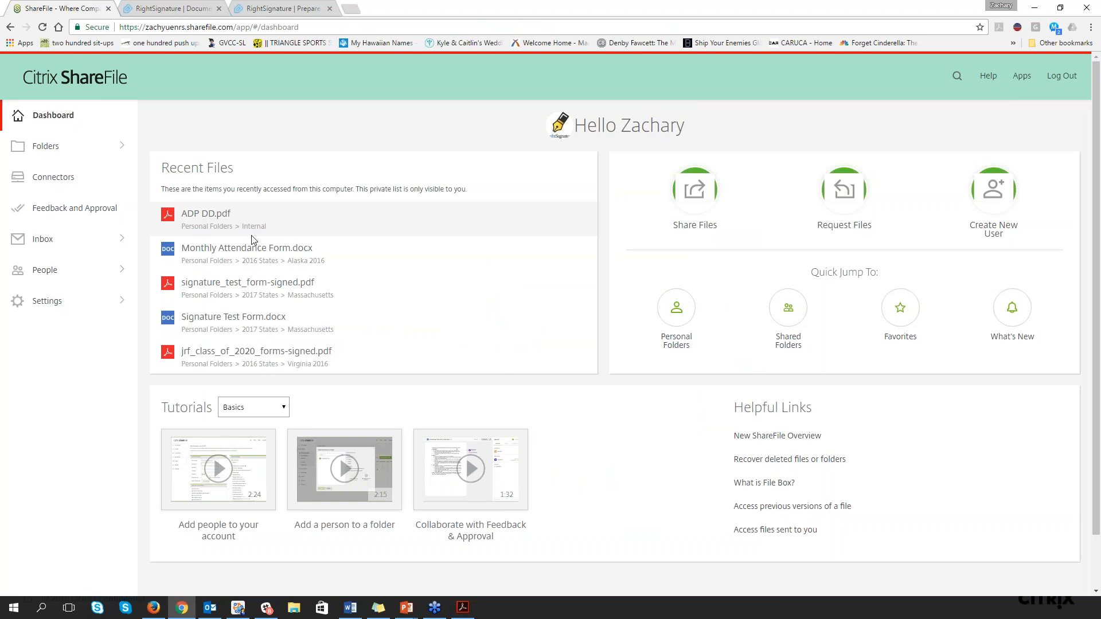
click(694, 193)
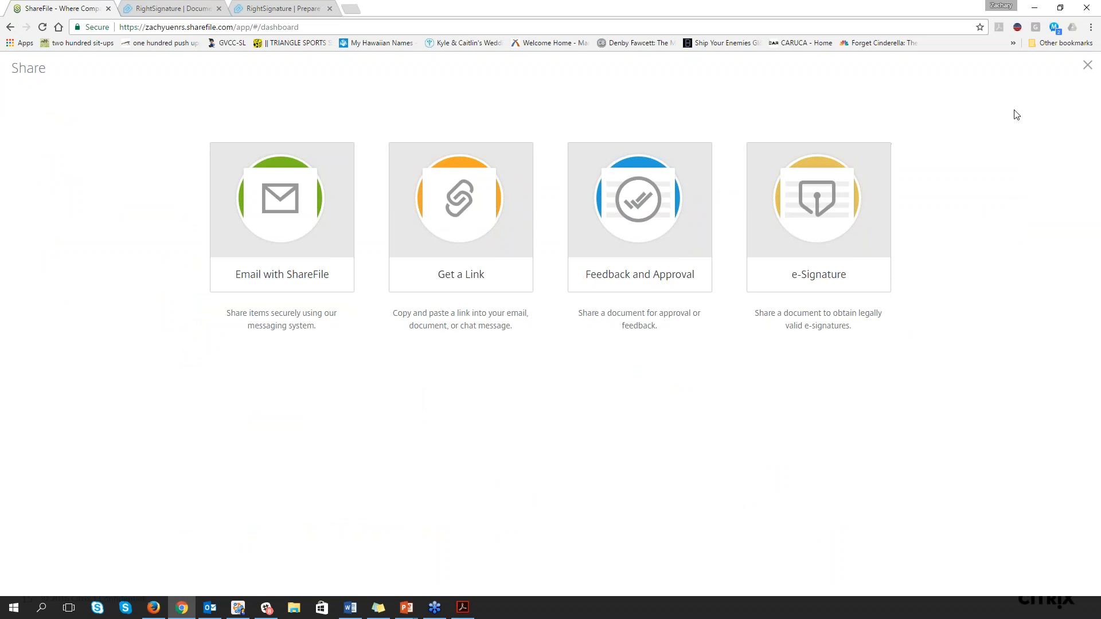
click(1089, 67)
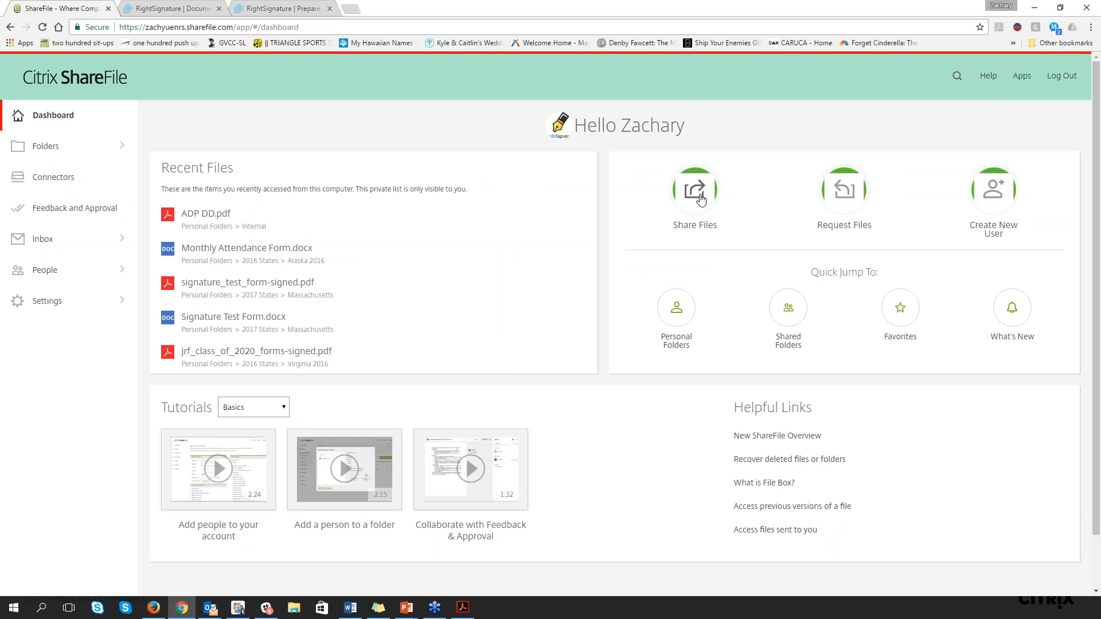
Preview 8879.pdf from the Example folder in Personal Folders to view its file actions, and return to the dashboard
click(51, 152)
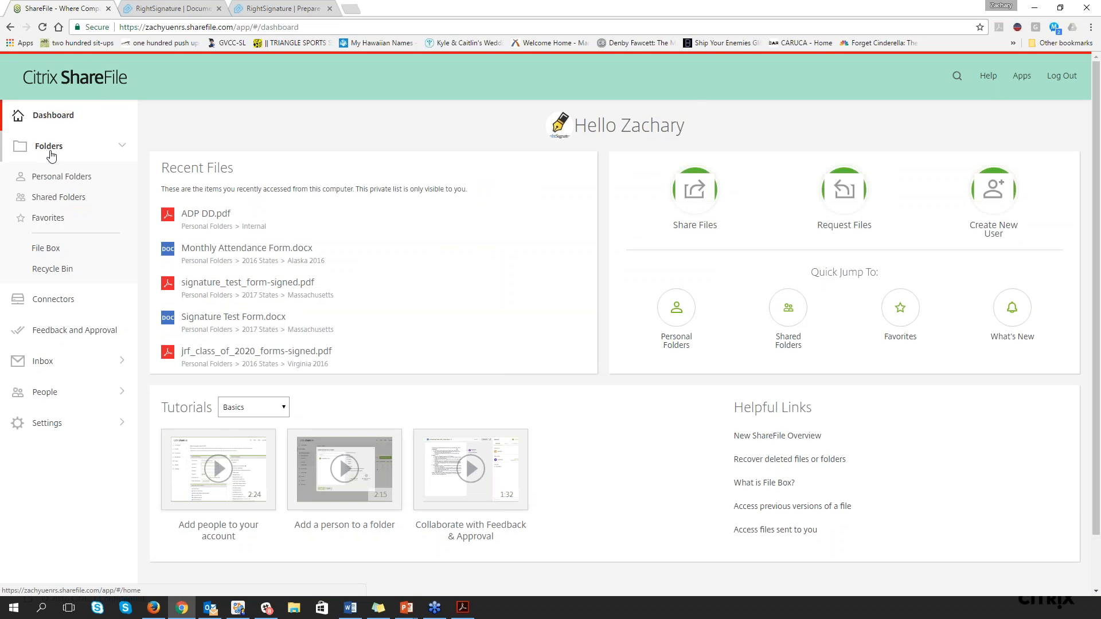
click(63, 183)
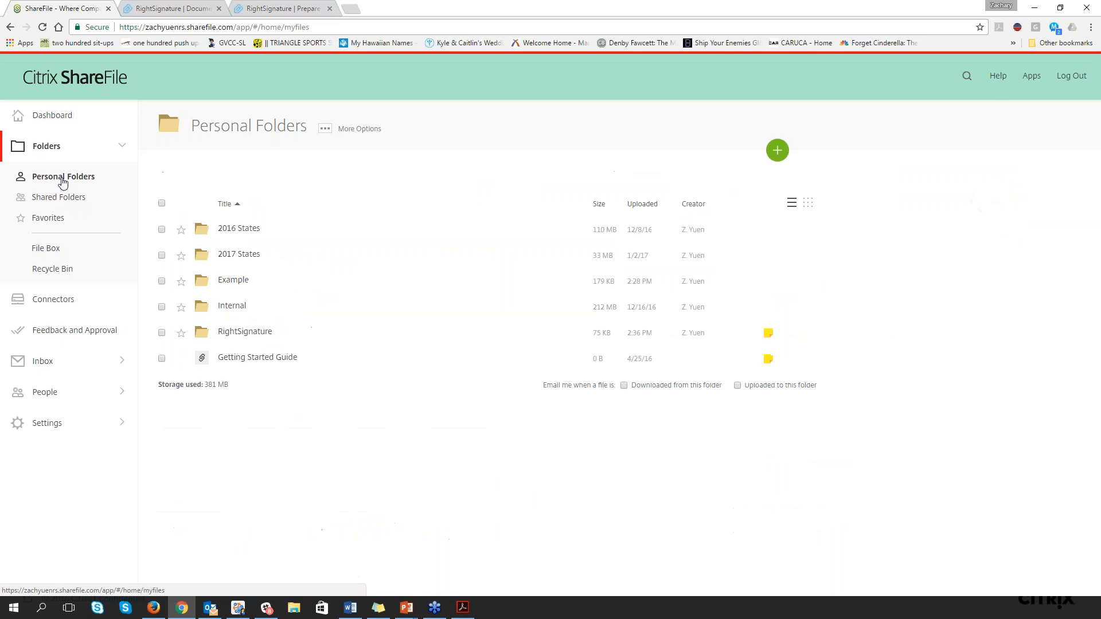
click(238, 280)
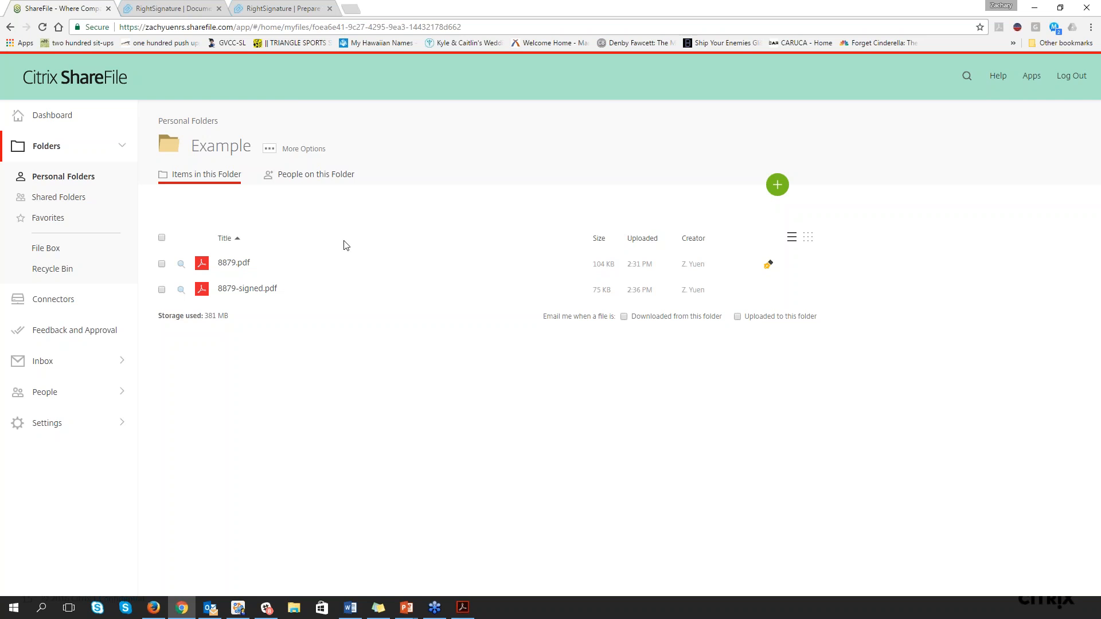
click(229, 262)
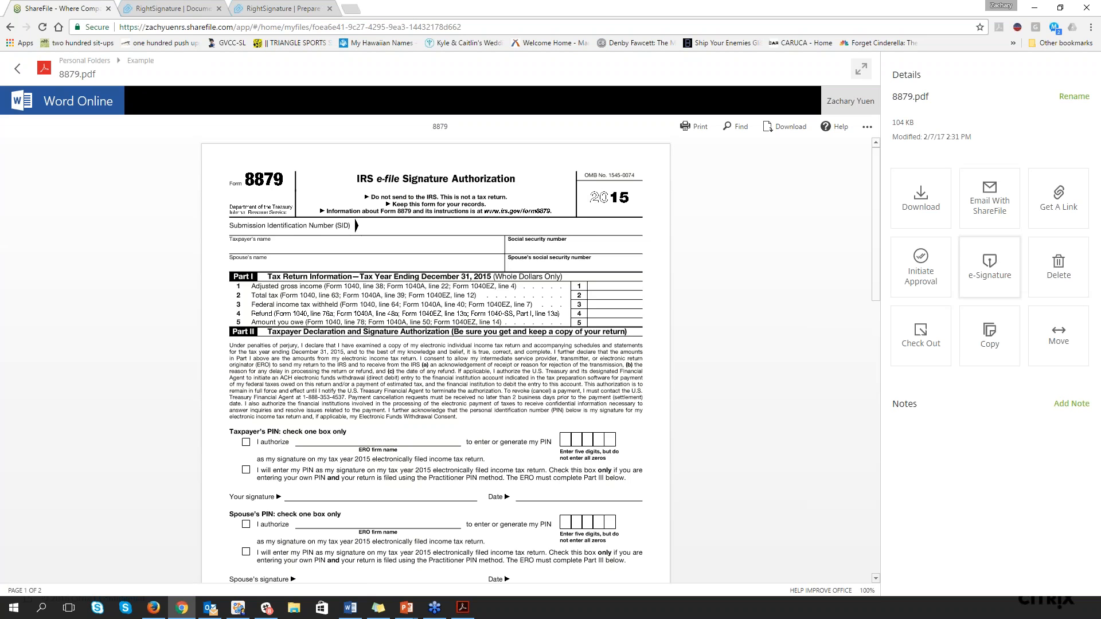
click(17, 72)
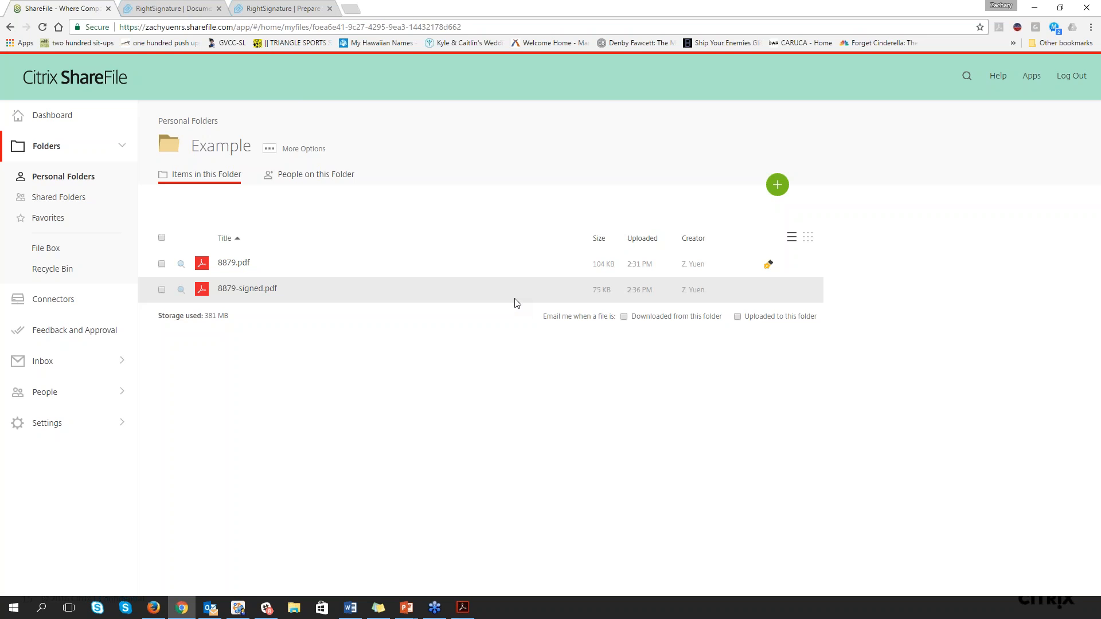
click(68, 117)
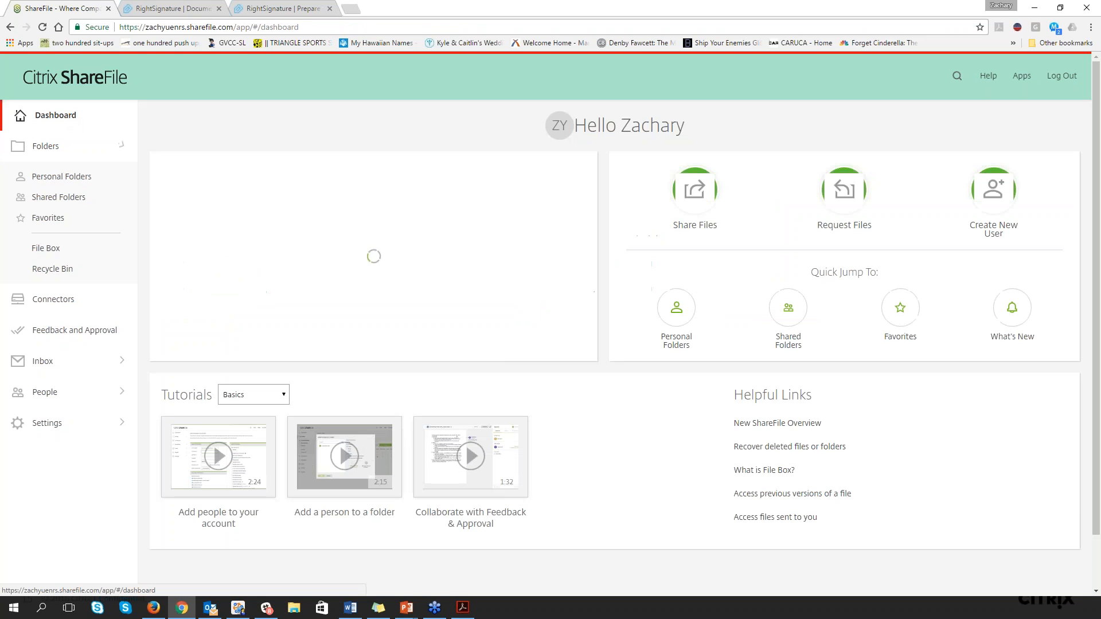
Switch to the executed 8879 in RightSignature, close it, and briefly shrink the browser window over the presentation before maximizing it again
click(192, 13)
click(888, 75)
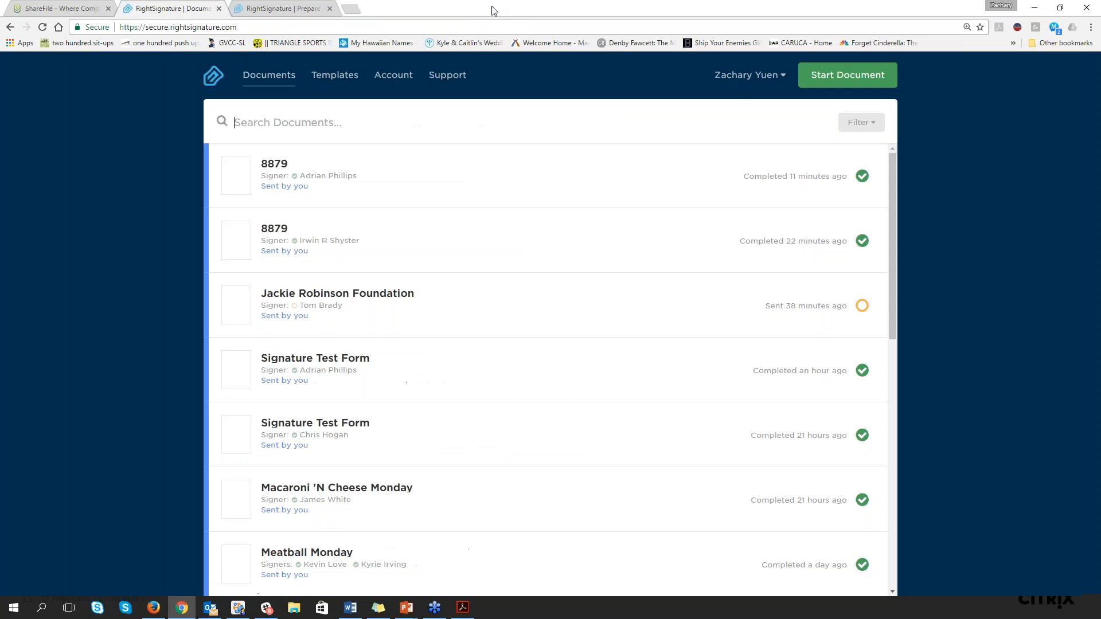
double_click(493, 10)
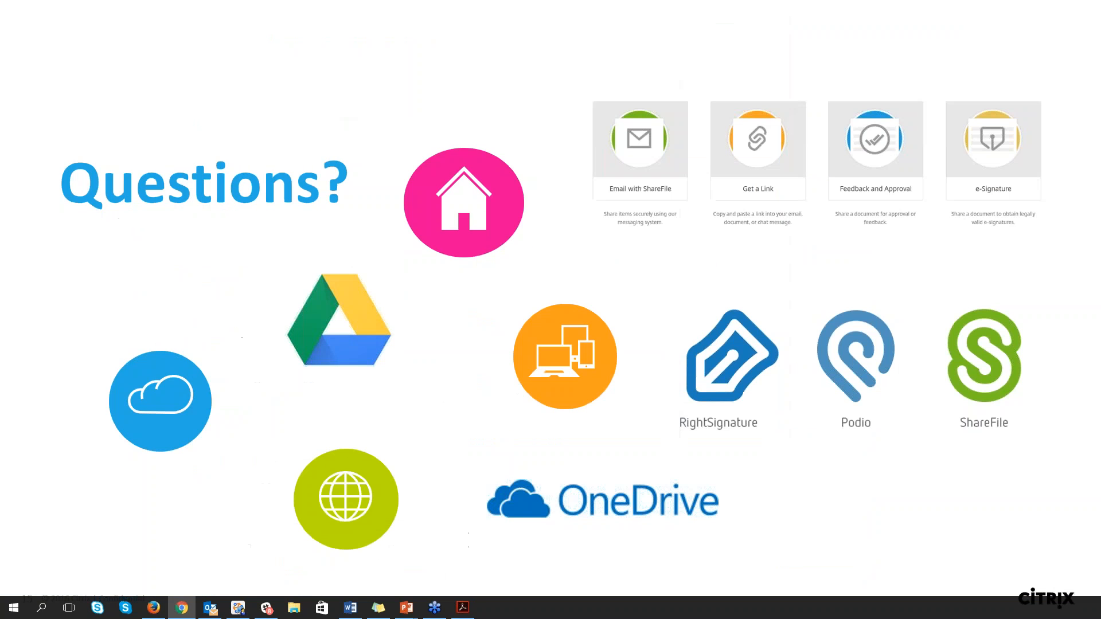
drag(542, 37, 527, 44)
click(773, 42)
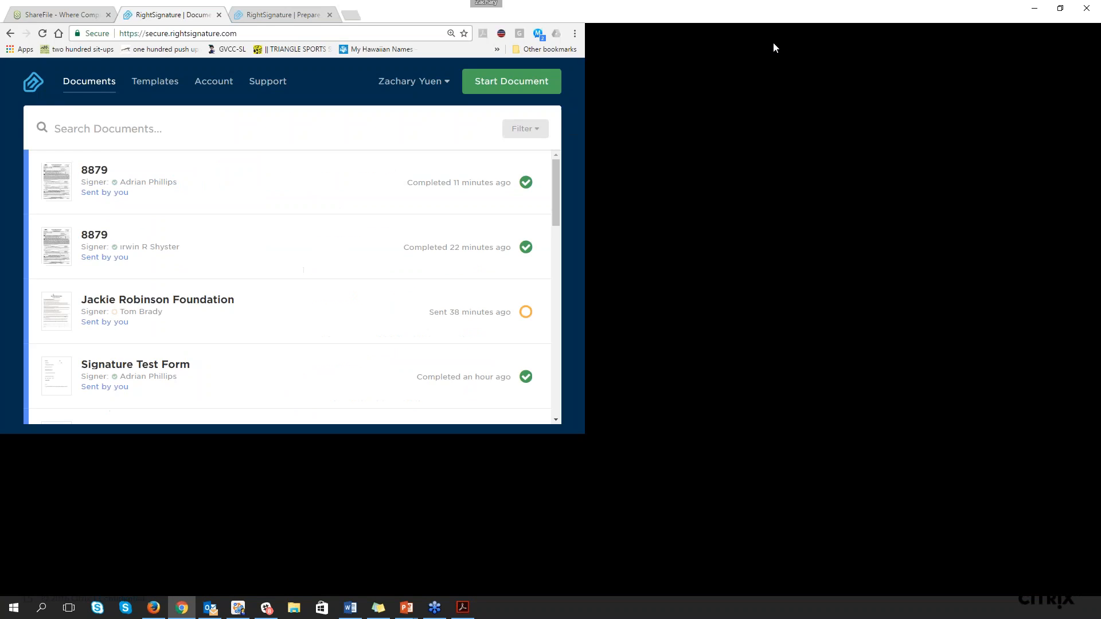
Switch to ShareFile and look through its Apps page, including Sync, Desktop App and Power Tools
click(80, 8)
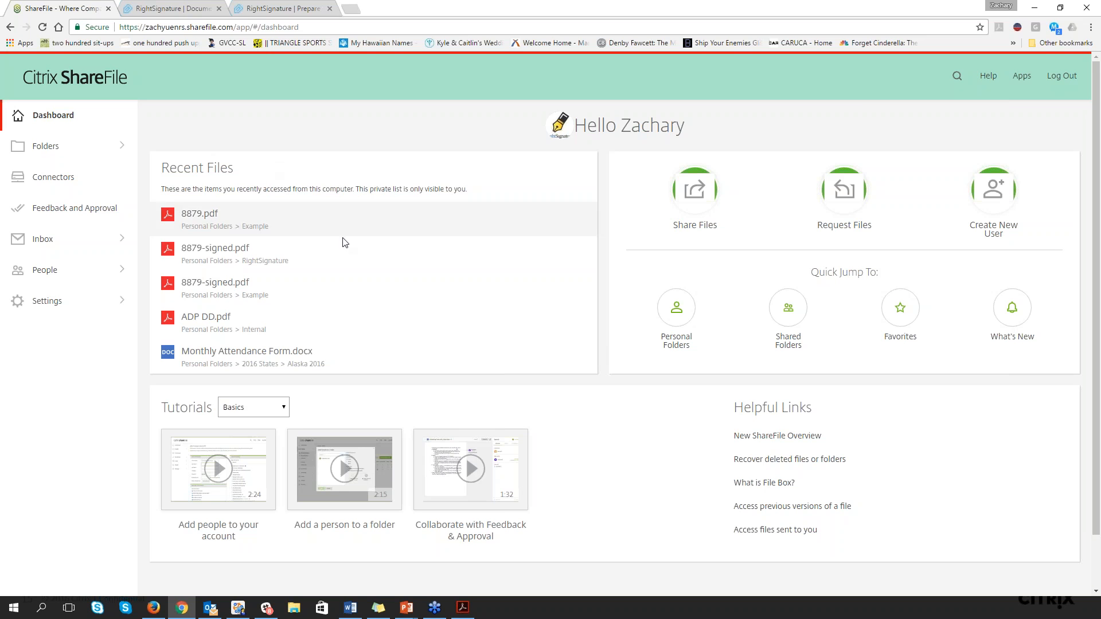
click(1019, 80)
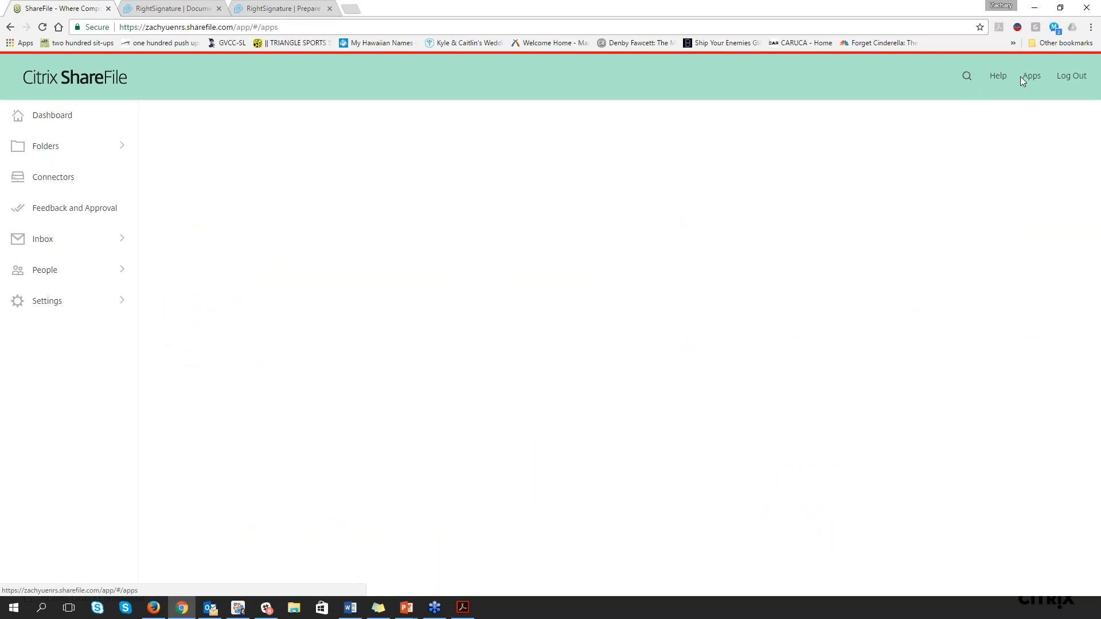
scroll(817, 287, down, 4)
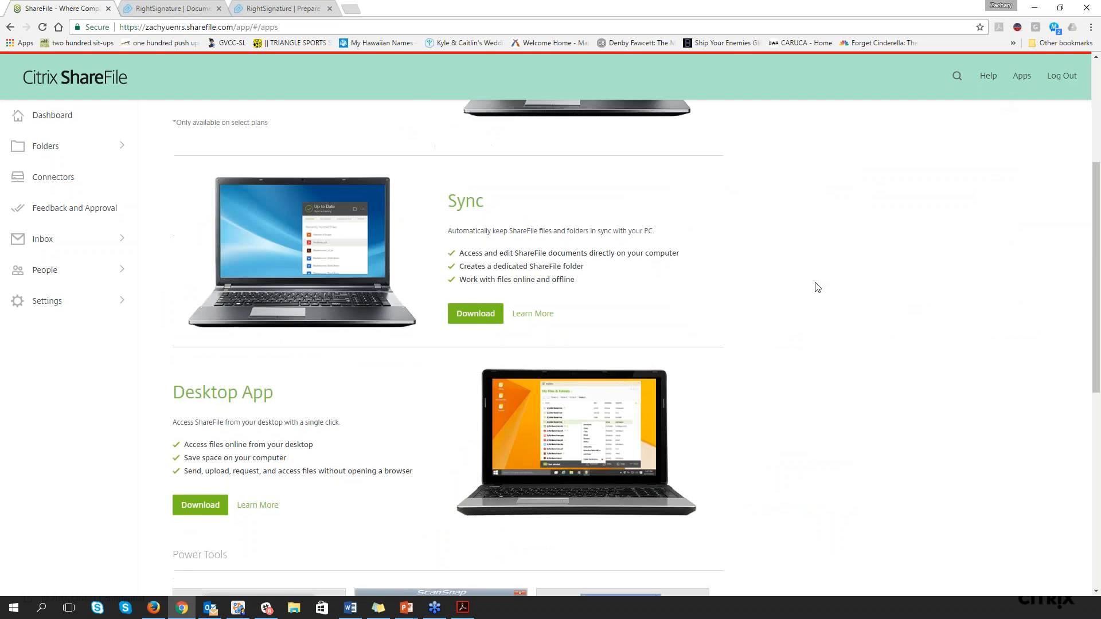
scroll(817, 286, down, 5)
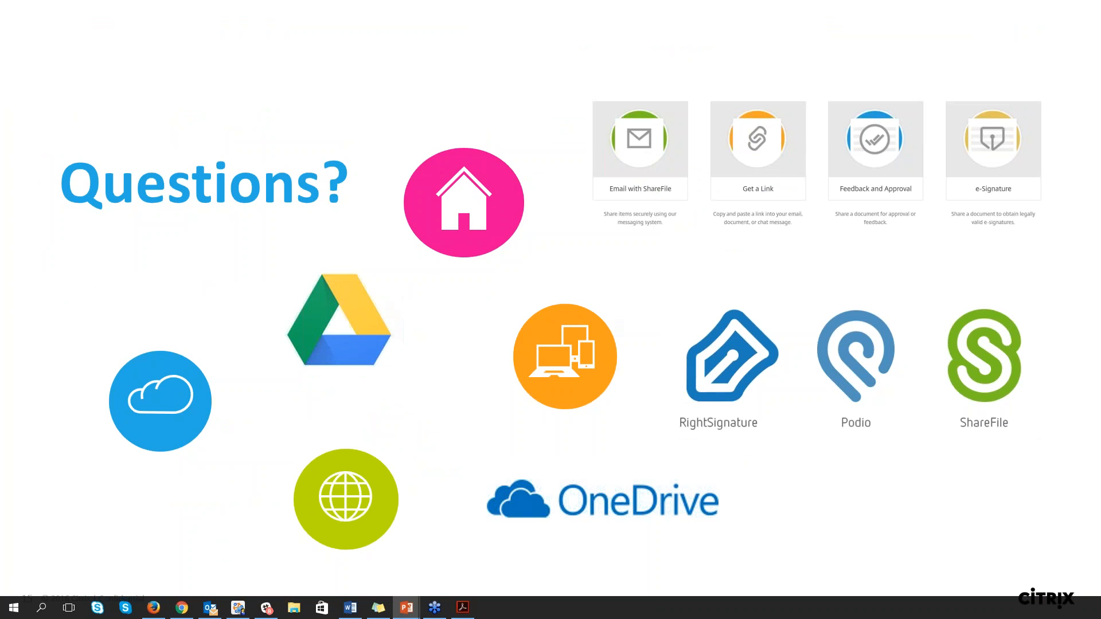
Advance the presentation from the Questions slide to the closing Citrix slide
key(Right)
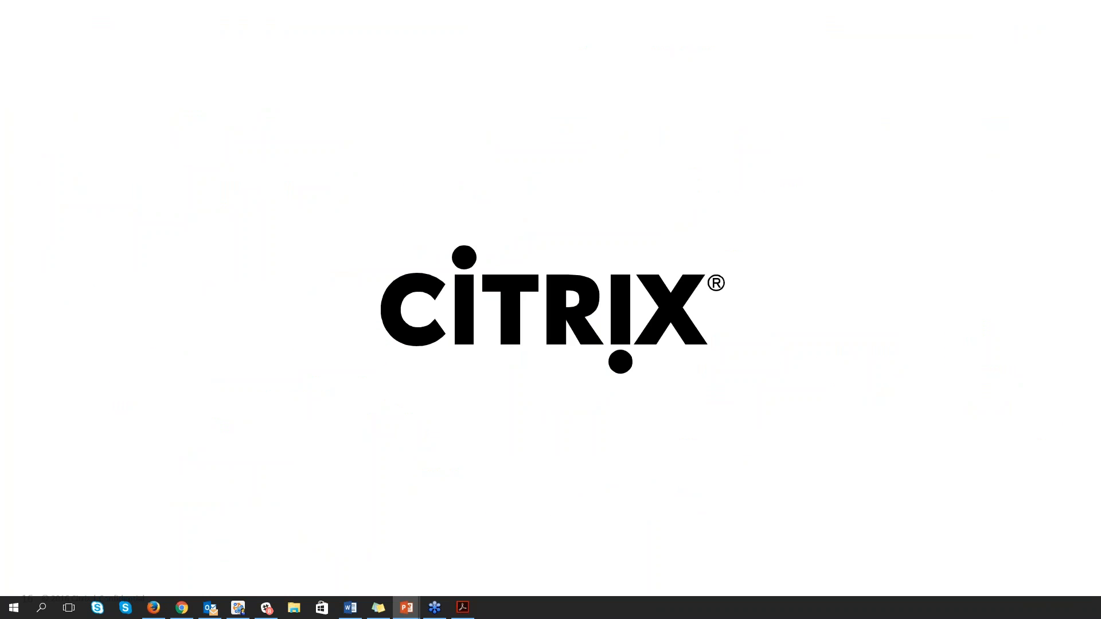